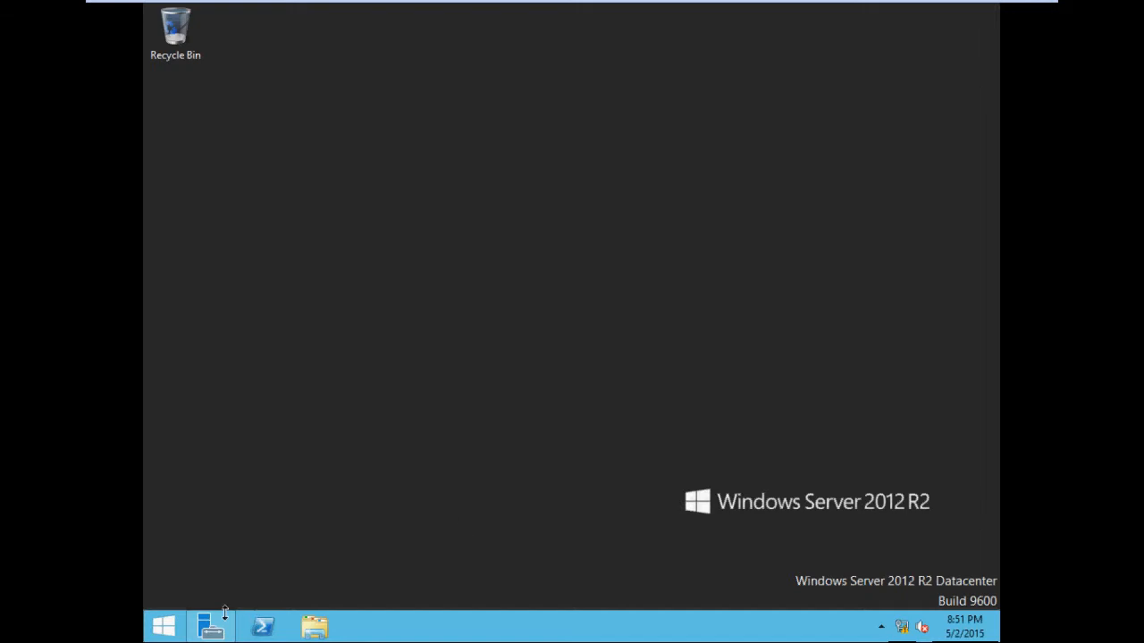
Step: Open Server Manager, start the Add Roles and Features wizard, and advance with role-based installation on the local server to role selection
{"action": "mouse_move", "coordinate": [219, 631]}
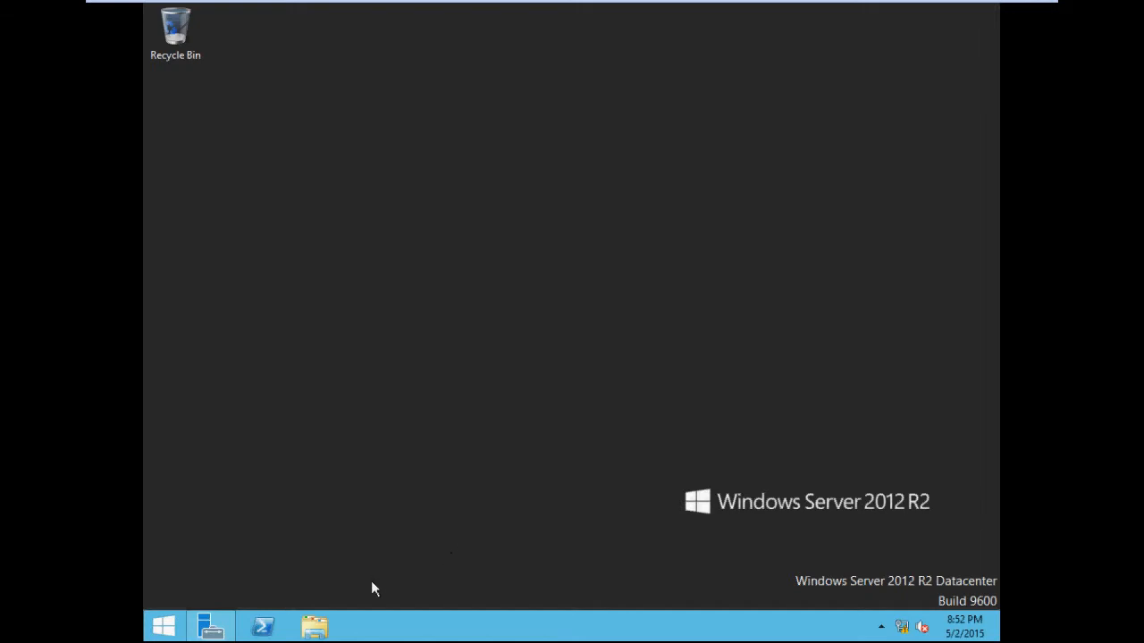
{"action": "left_click", "coordinate": [211, 626]}
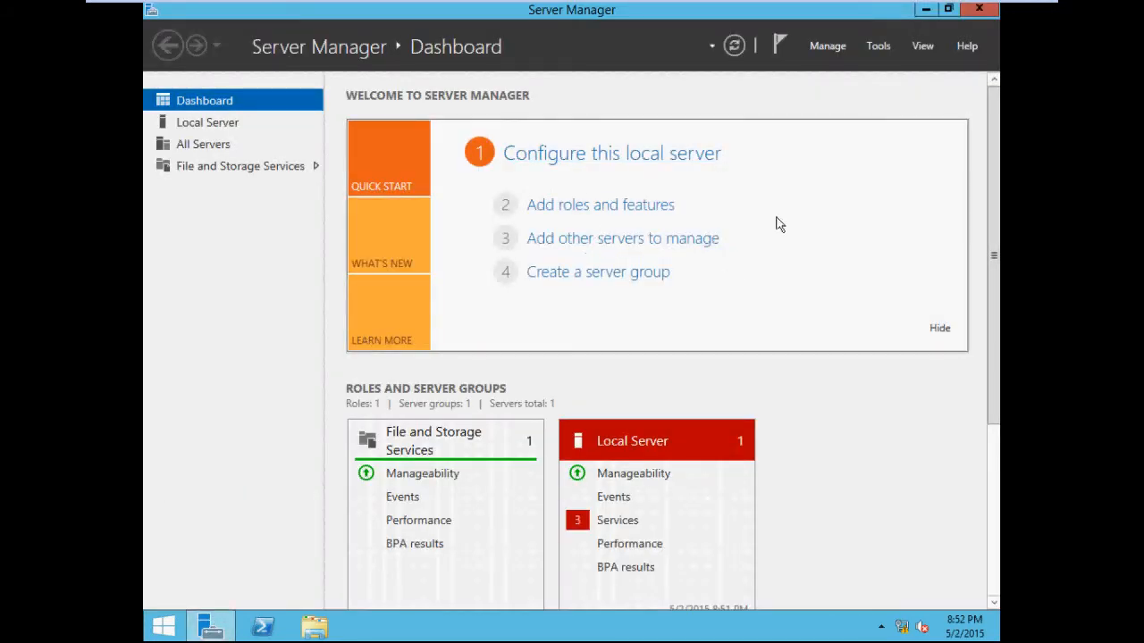
{"action": "left_click", "coordinate": [623, 209]}
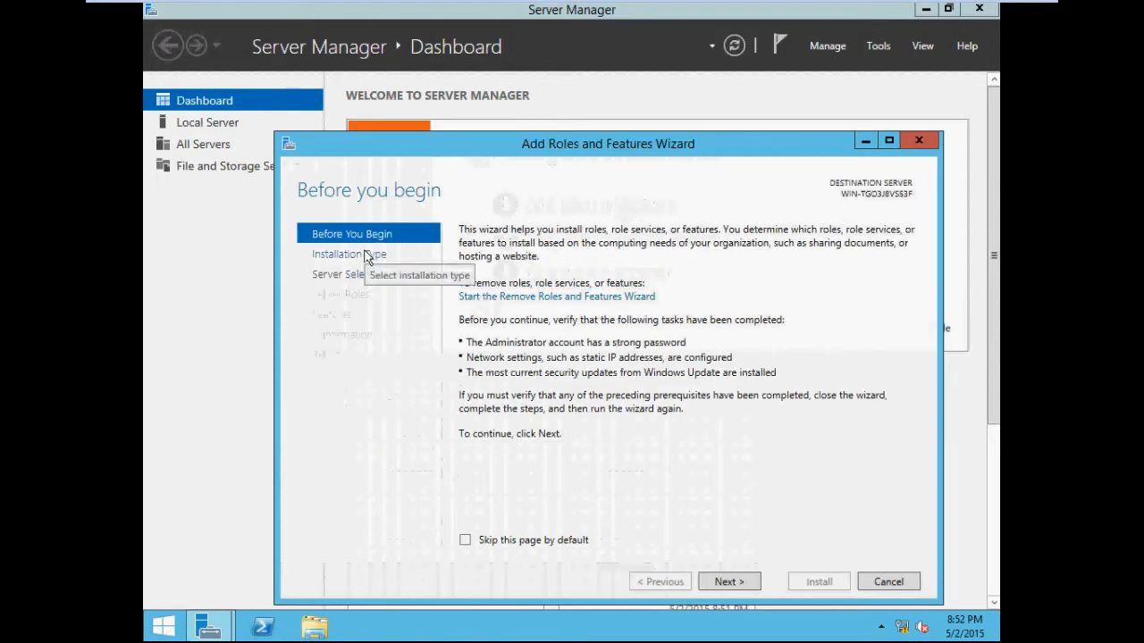
{"action": "left_click", "coordinate": [730, 581]}
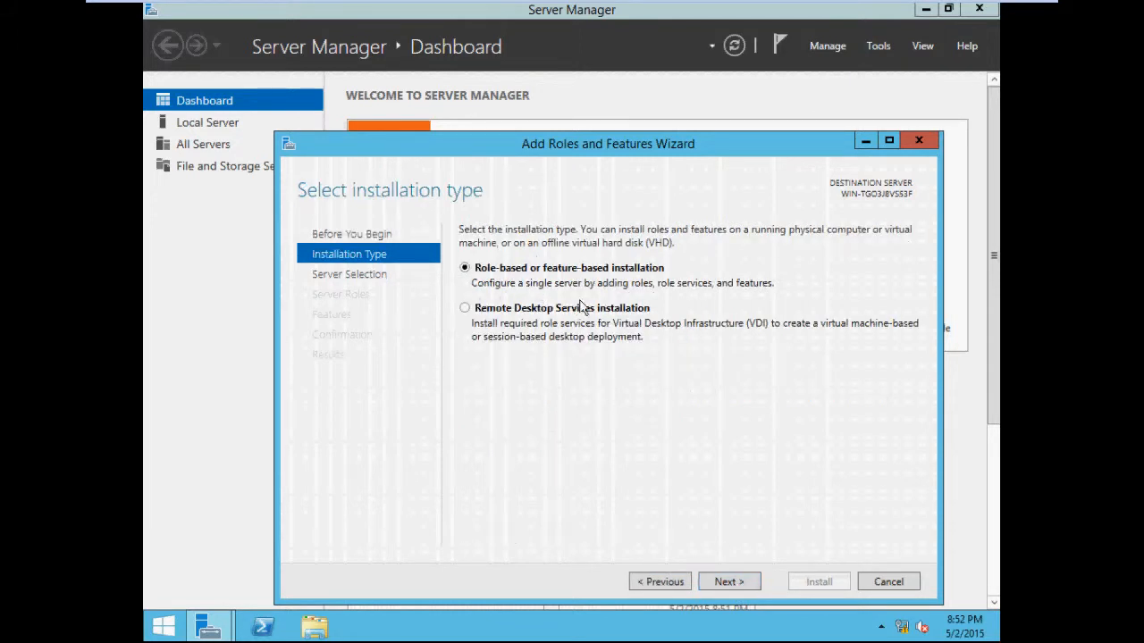
{"action": "left_click", "coordinate": [726, 582]}
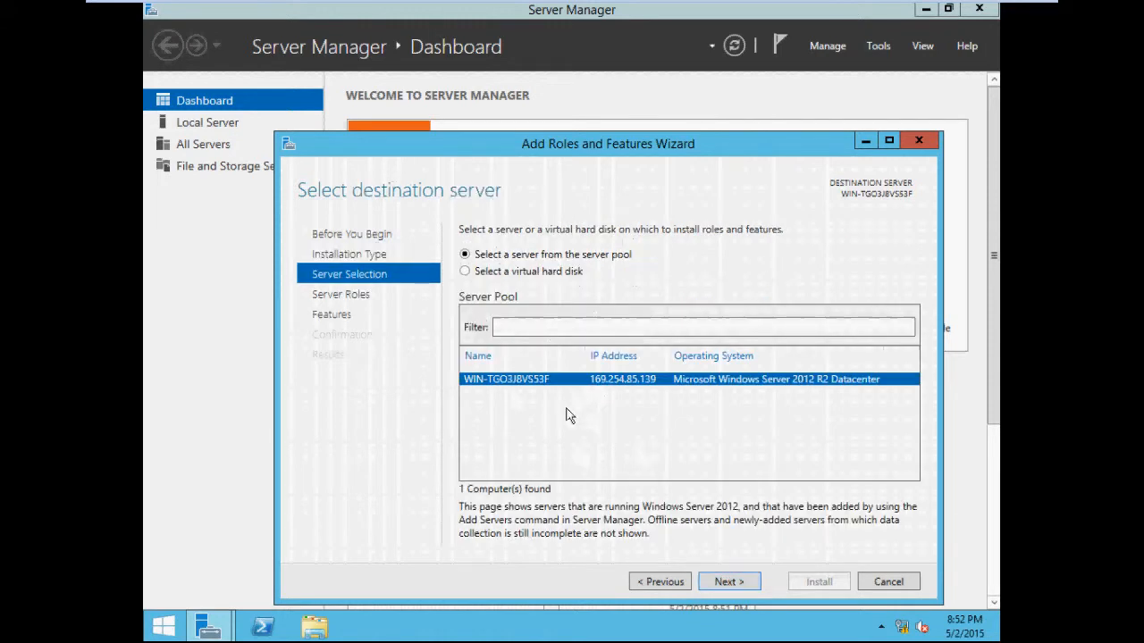
{"action": "left_click", "coordinate": [728, 582]}
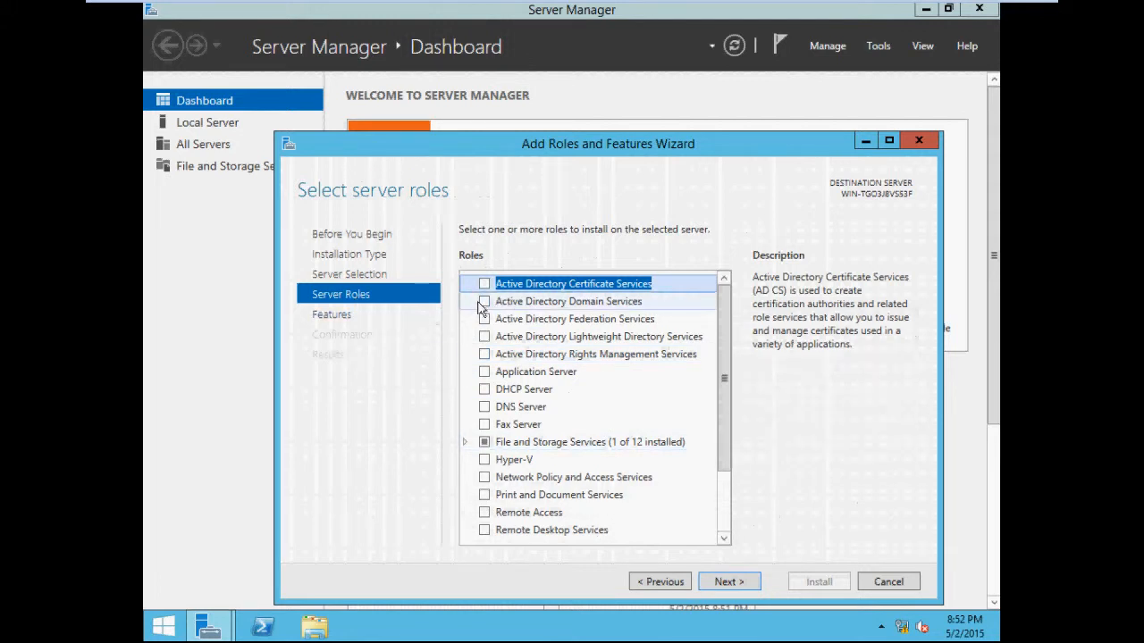
Step: Select the Active Directory Domain Services and DHCP Server roles, adding their required features and continuing past the validation warning
{"action": "left_click", "coordinate": [483, 302]}
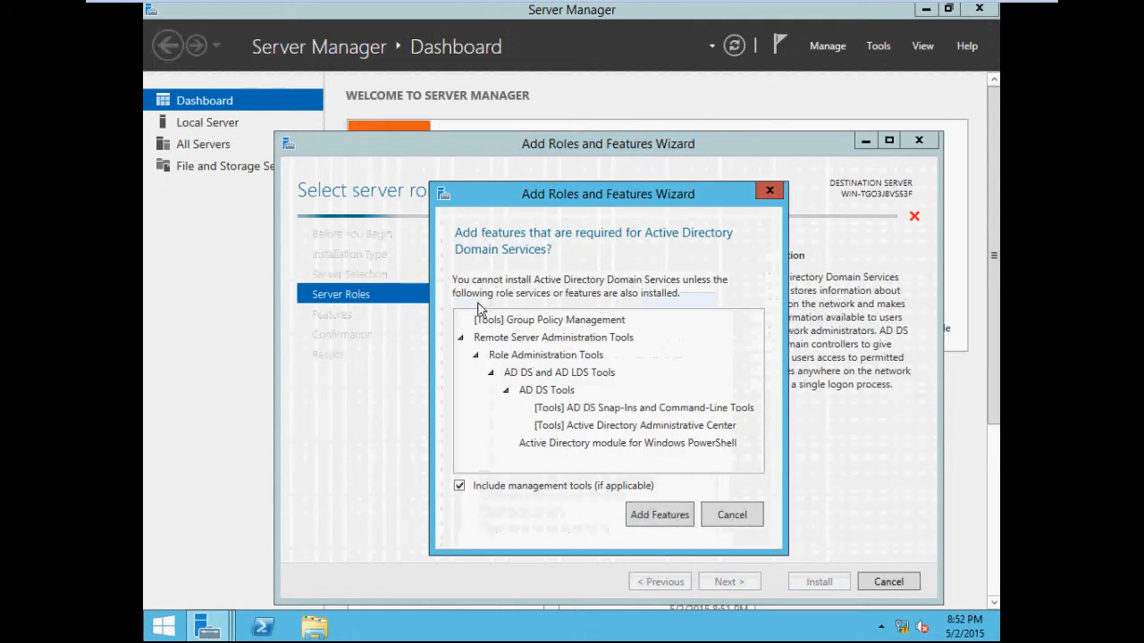
{"action": "left_click", "coordinate": [661, 513]}
{"action": "scroll", "coordinate": [585, 420], "scroll_direction": "down", "scroll_amount": 2}
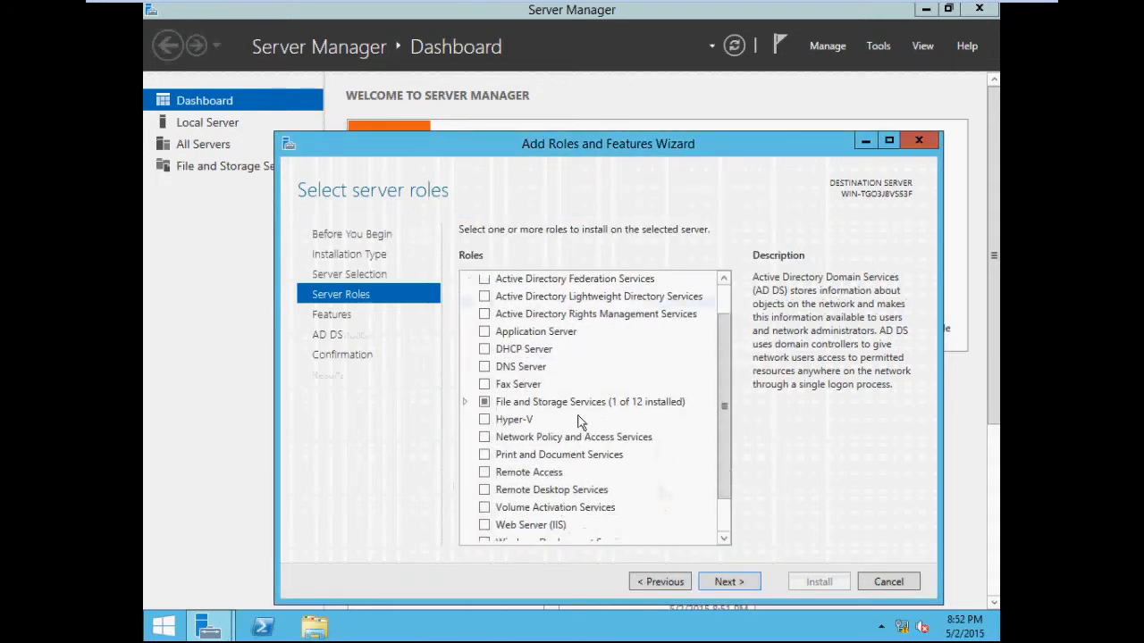
{"action": "left_click", "coordinate": [483, 309]}
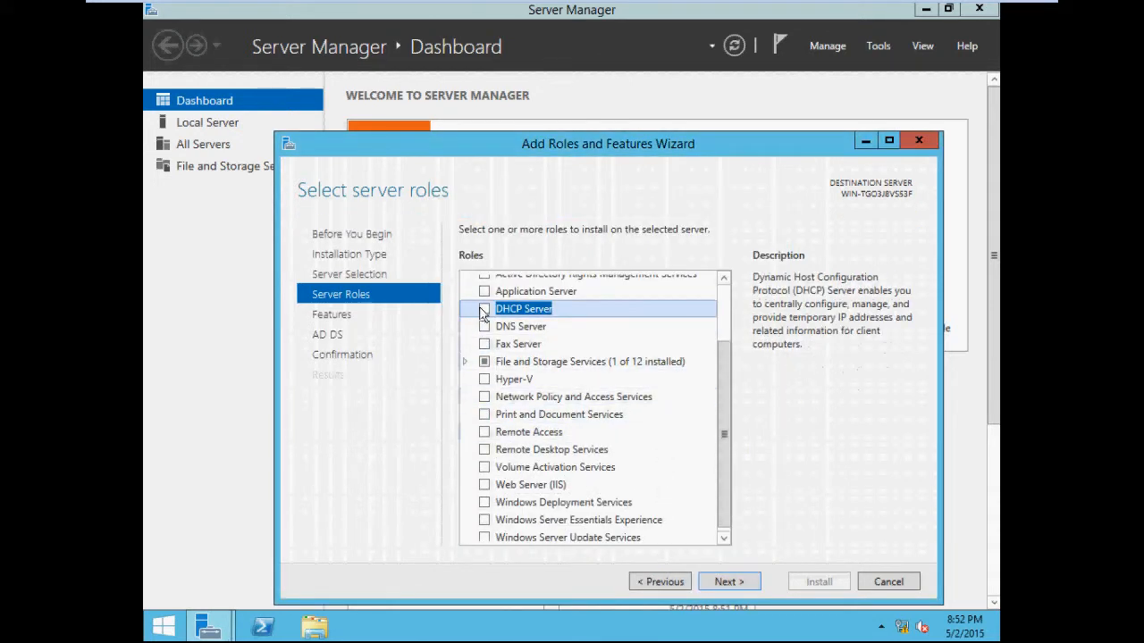
{"action": "left_click", "coordinate": [662, 513]}
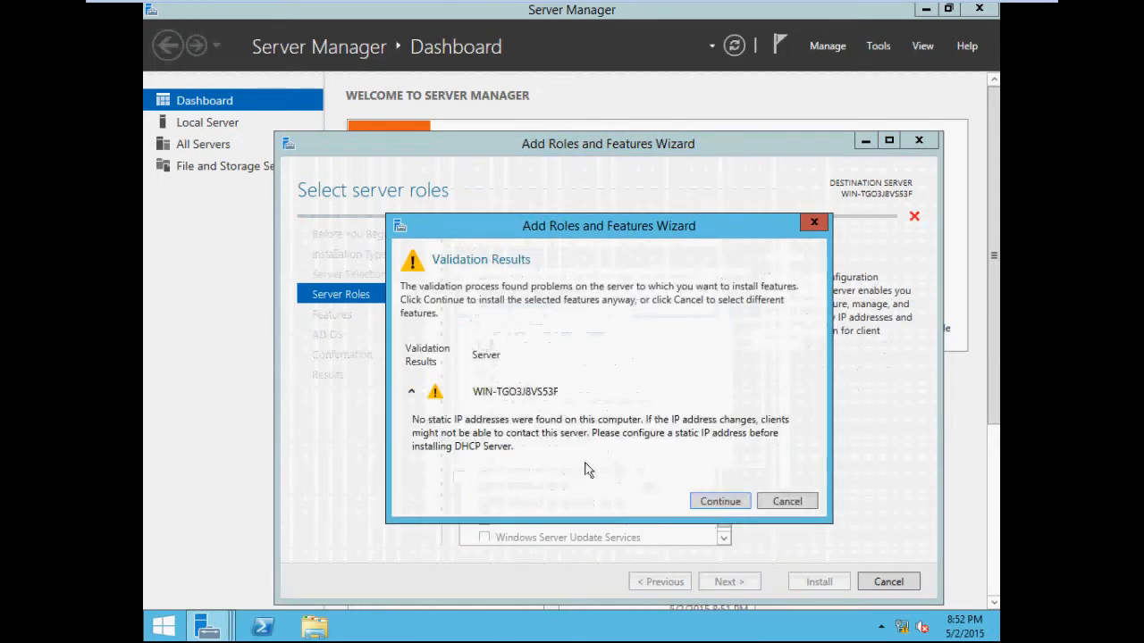
{"action": "left_click", "coordinate": [715, 501]}
Step: Select the DNS Server role with its required management tools and advance past the roles page
{"action": "left_click", "coordinate": [484, 326]}
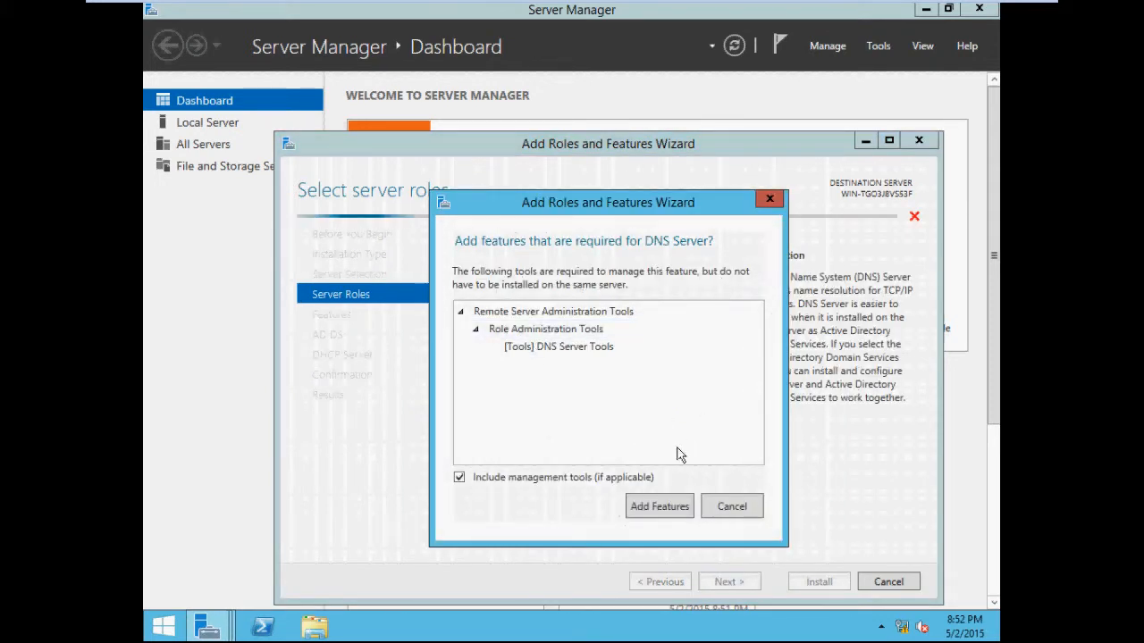
{"action": "left_click", "coordinate": [661, 506]}
{"action": "left_click", "coordinate": [708, 501]}
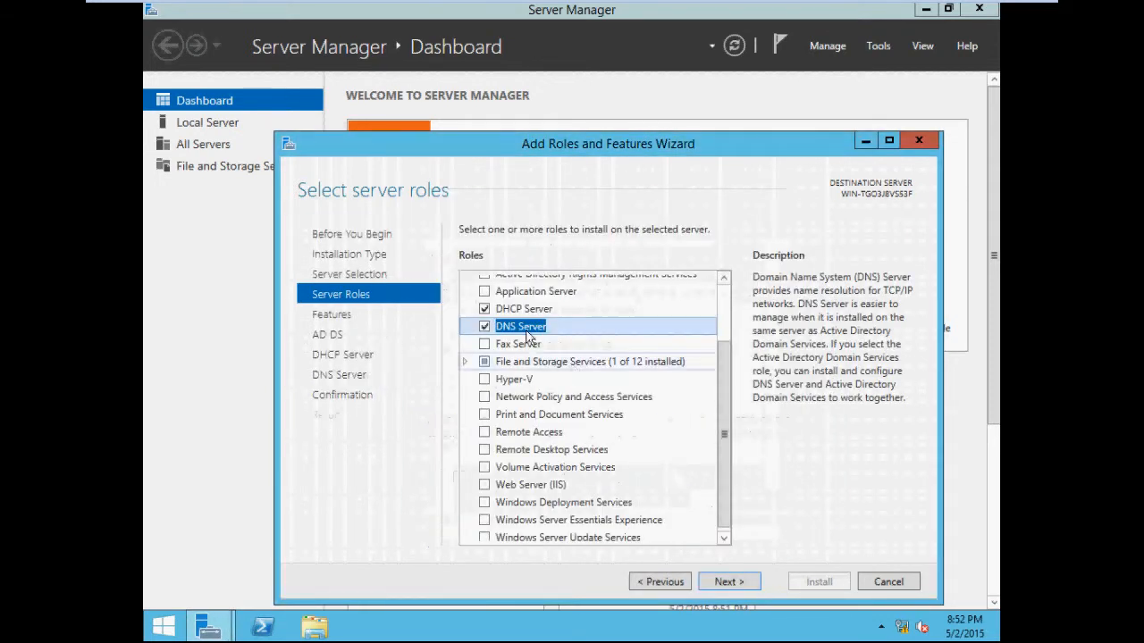
{"action": "left_click", "coordinate": [560, 310]}
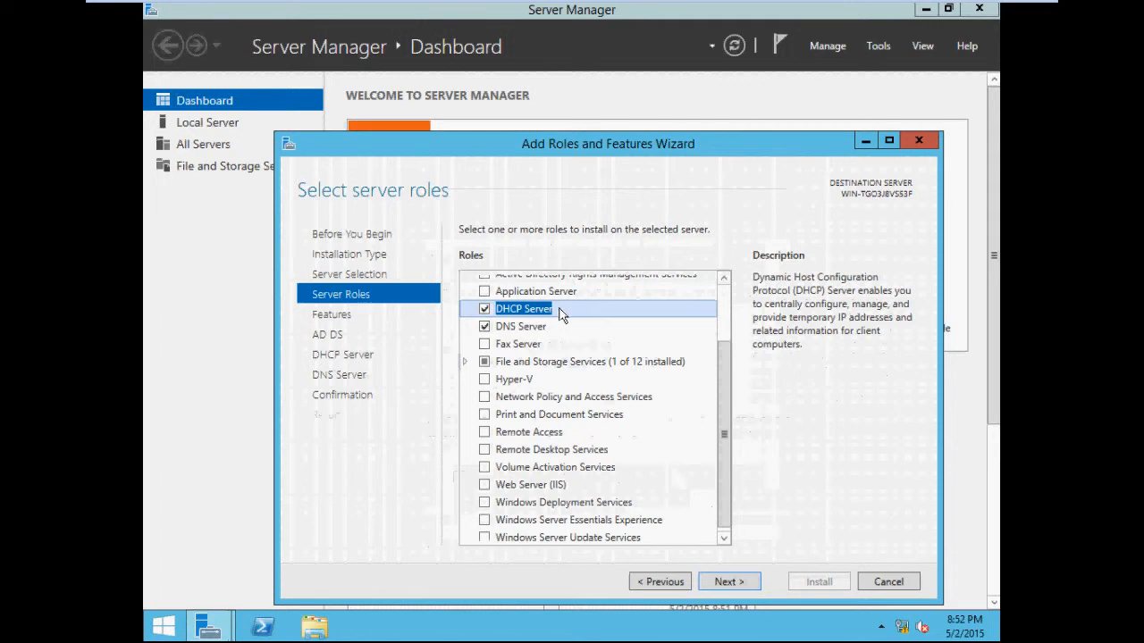
{"action": "left_click", "coordinate": [565, 327]}
{"action": "left_click", "coordinate": [568, 310]}
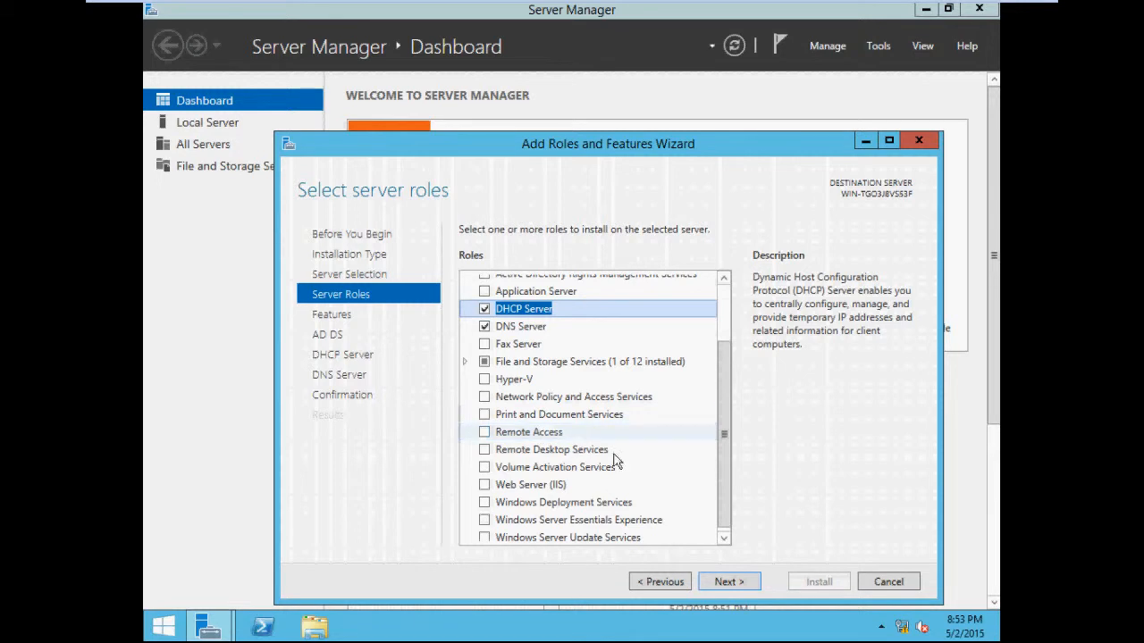
{"action": "left_click", "coordinate": [731, 585]}
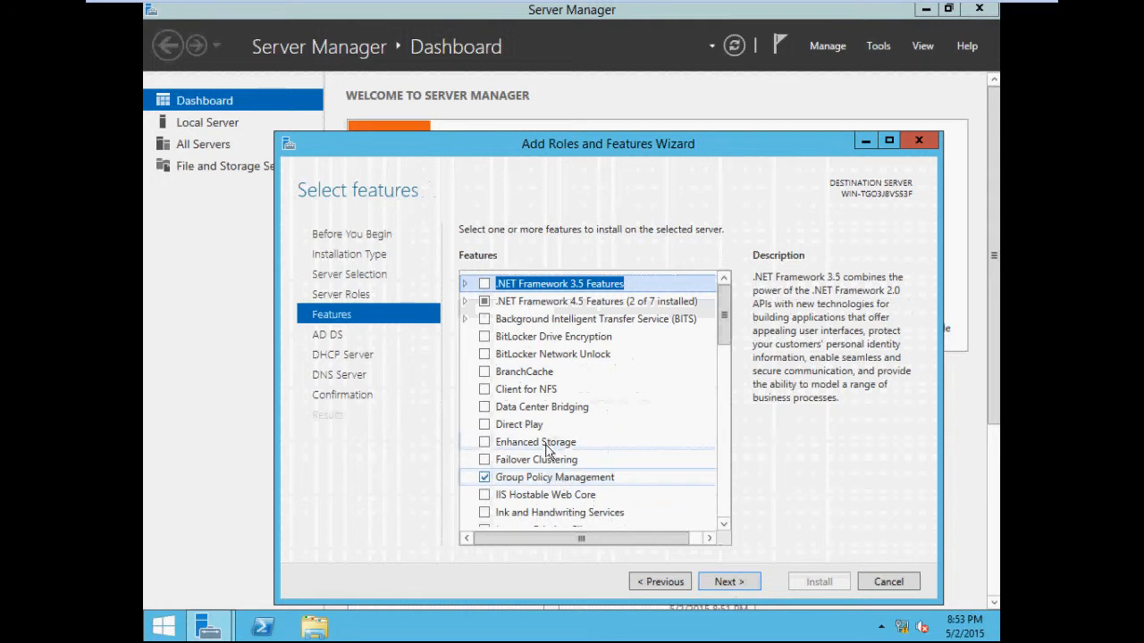
Step: Advance through the features and role information pages and start the installation
{"action": "left_click", "coordinate": [729, 581]}
{"action": "left_click", "coordinate": [729, 582]}
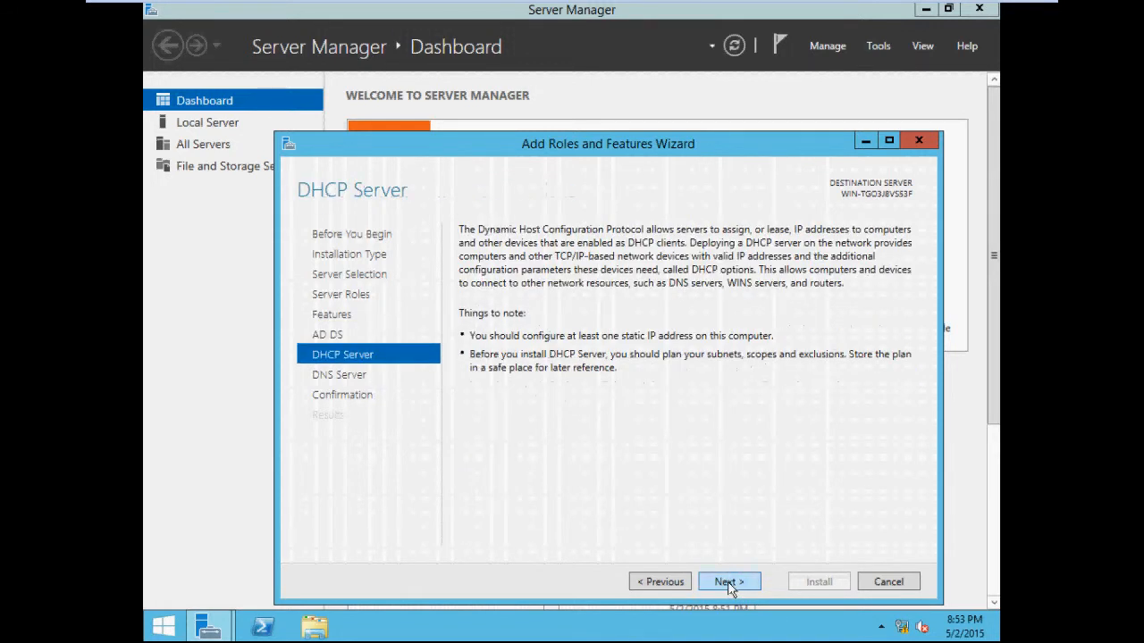
{"action": "left_click", "coordinate": [729, 581]}
{"action": "left_click", "coordinate": [729, 582]}
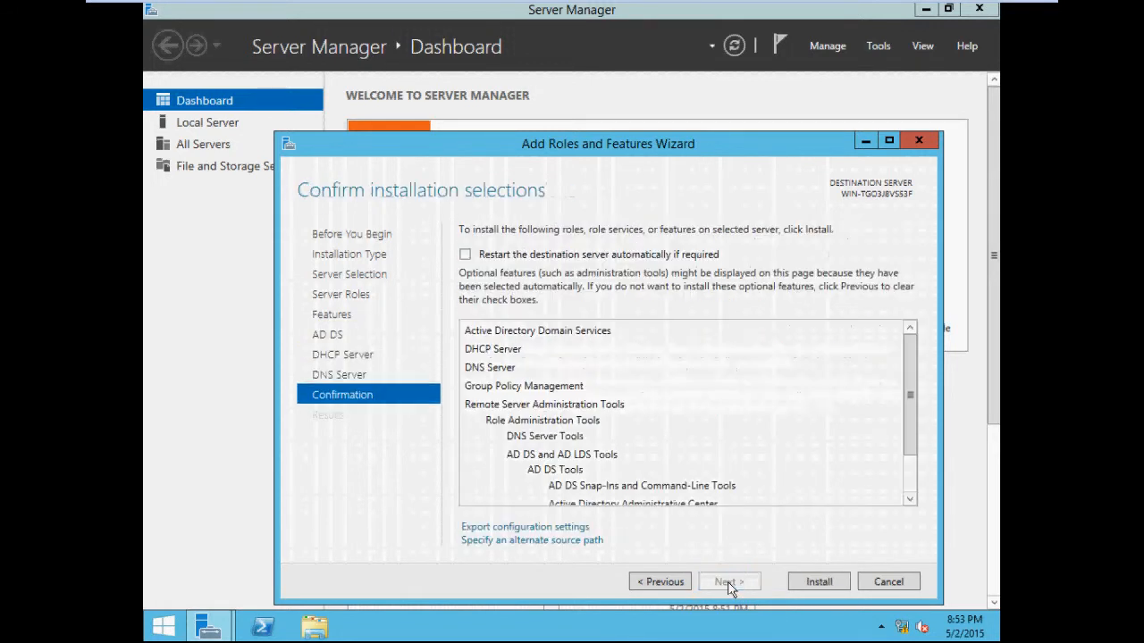
{"action": "left_click", "coordinate": [810, 588]}
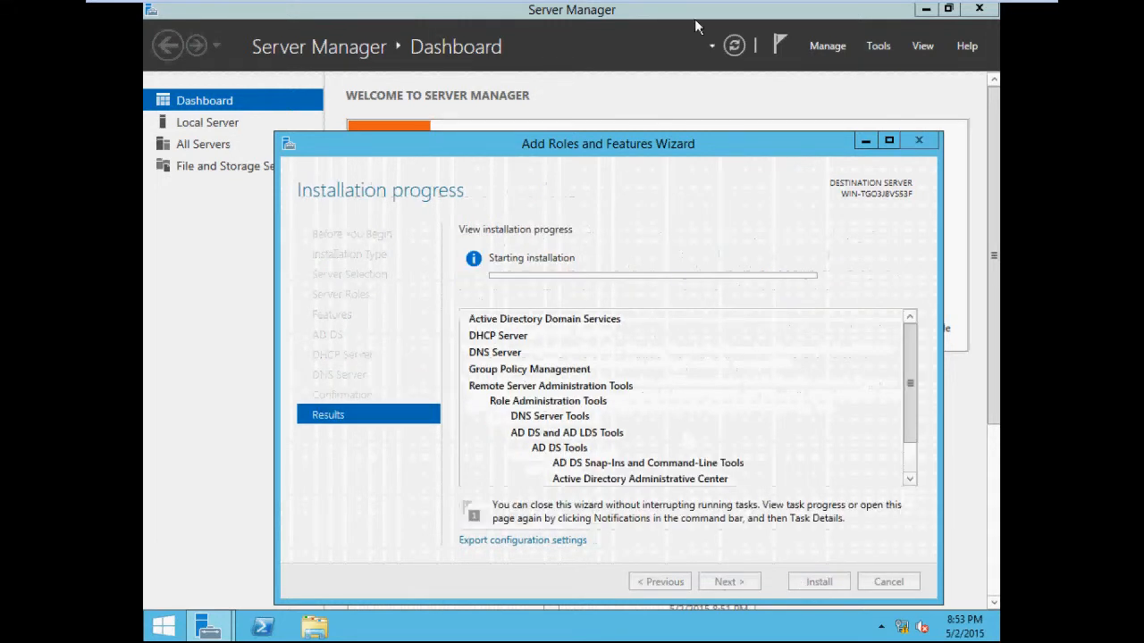
{"action": "left_click", "coordinate": [926, 9]}
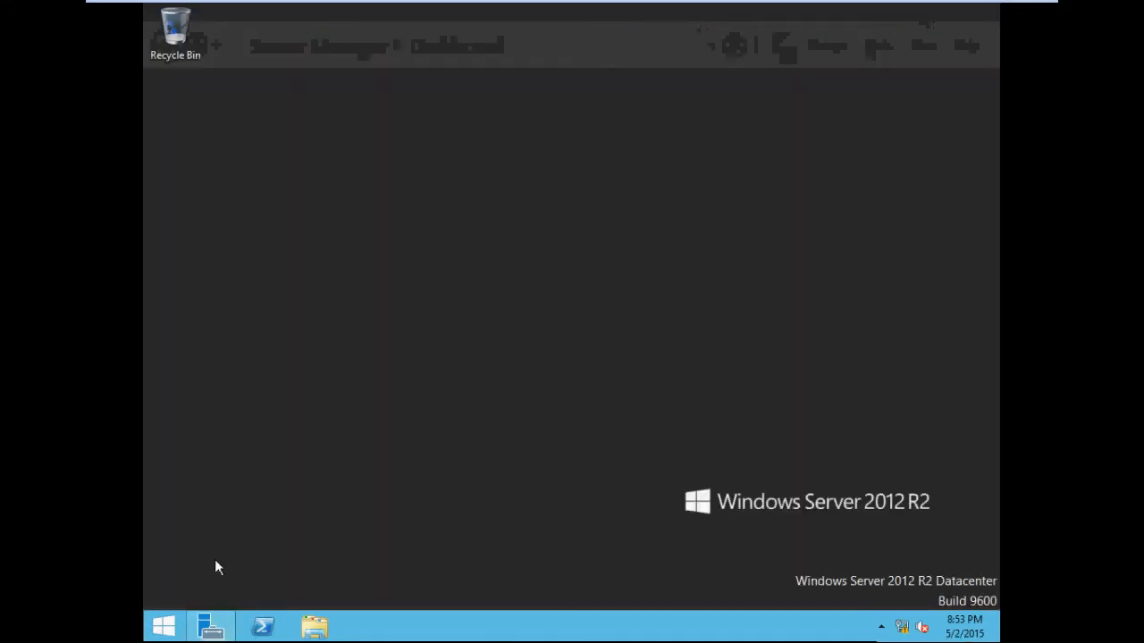
{"action": "left_click", "coordinate": [211, 626]}
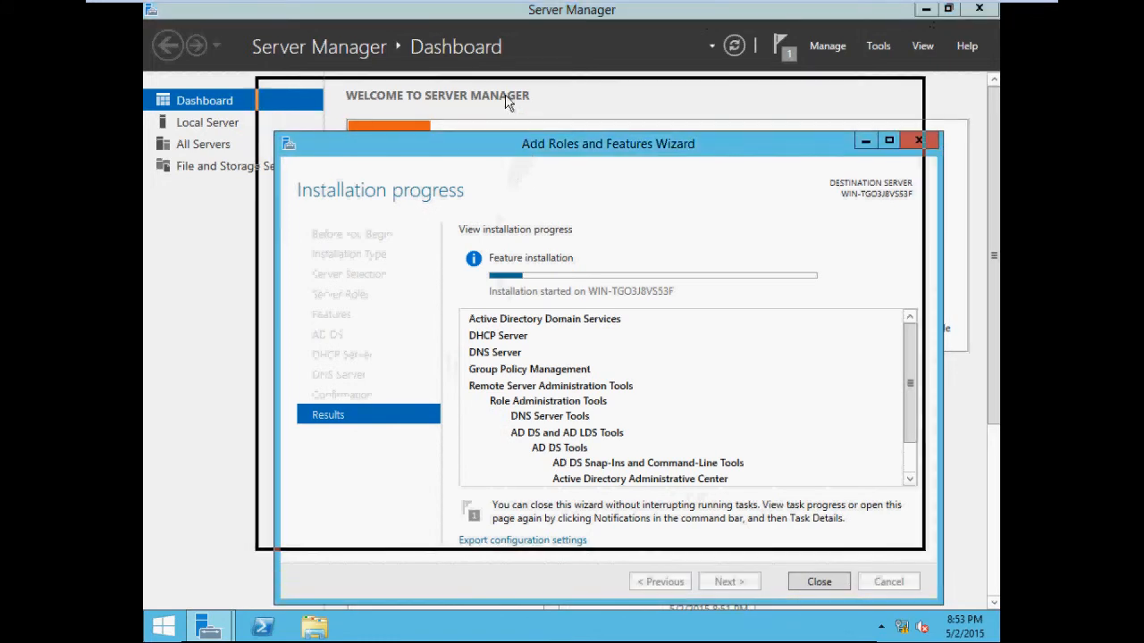
{"action": "left_click", "coordinate": [164, 625]}
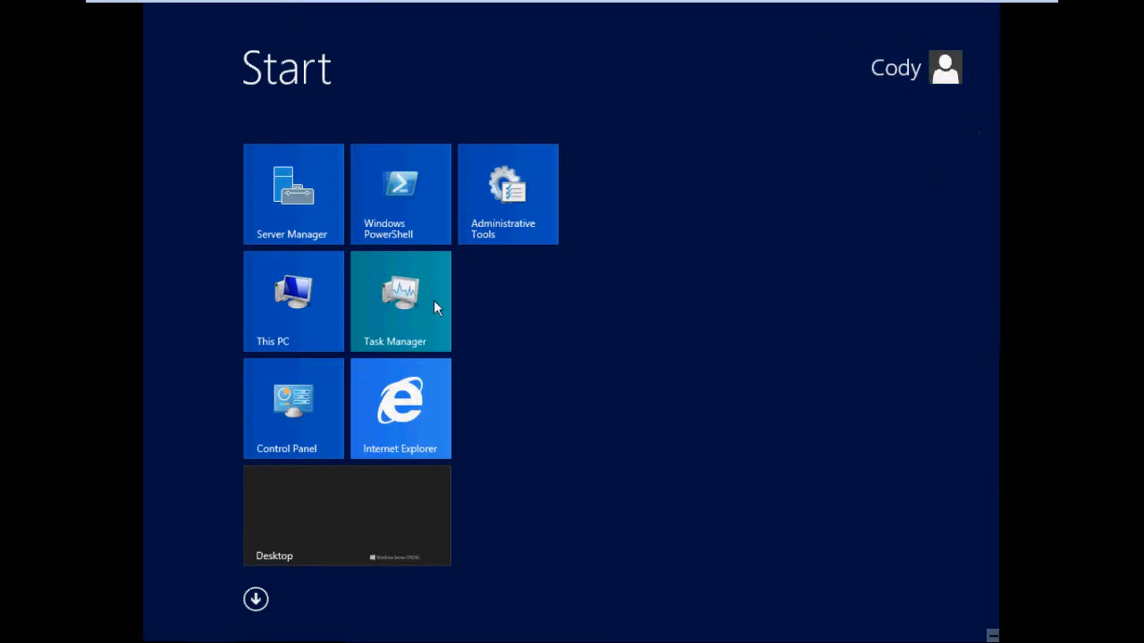
{"action": "left_click", "coordinate": [337, 529]}
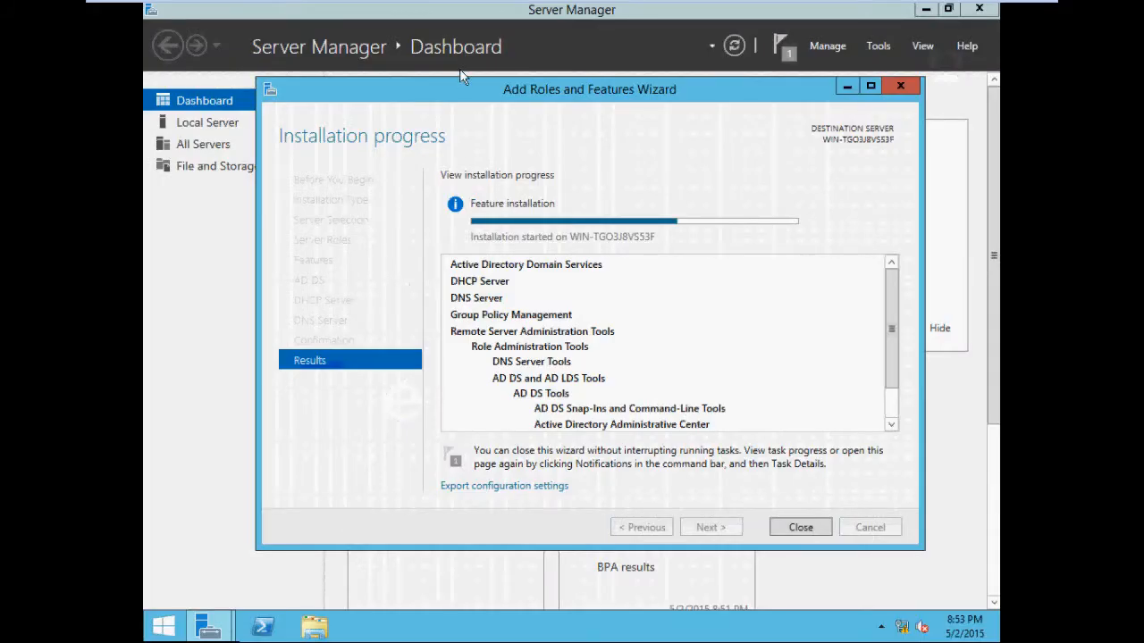
{"action": "left_click", "coordinate": [582, 13]}
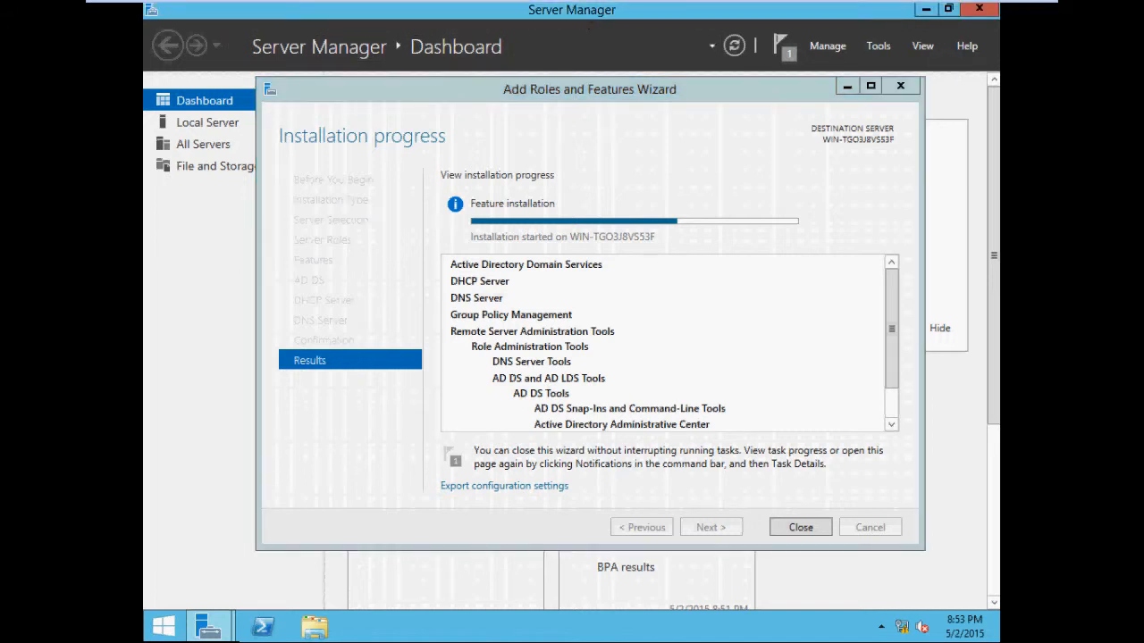
{"action": "left_click_drag", "start_coordinate": [582, 13], "coordinate": [579, 68]}
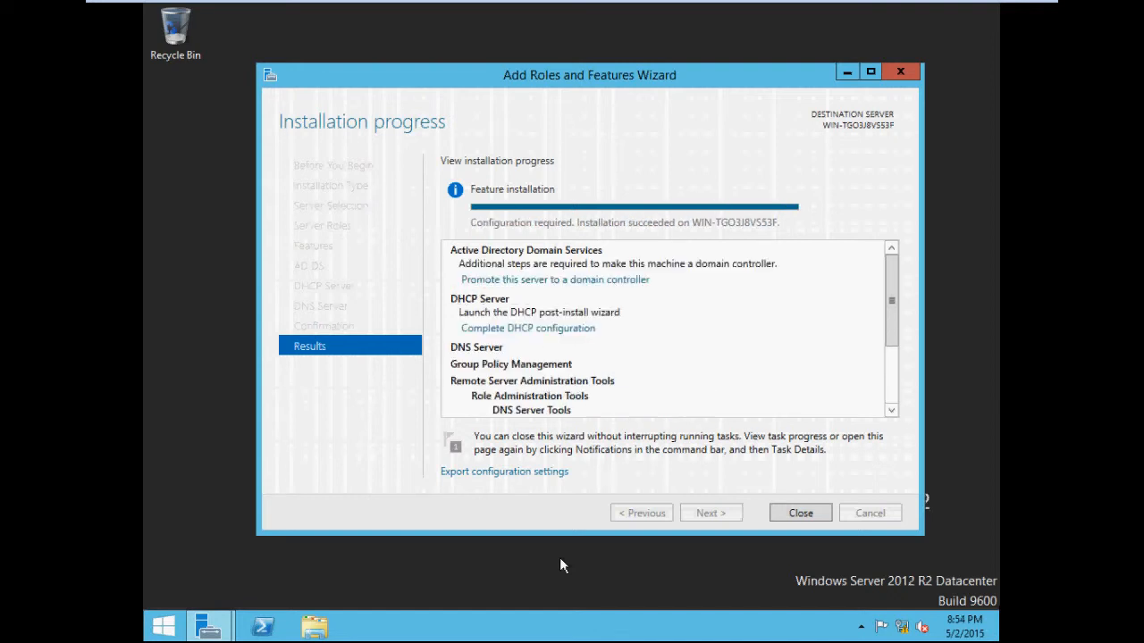
Step: Sign out of the current user account from the Start screen
{"action": "left_click", "coordinate": [163, 626]}
{"action": "left_click", "coordinate": [875, 79]}
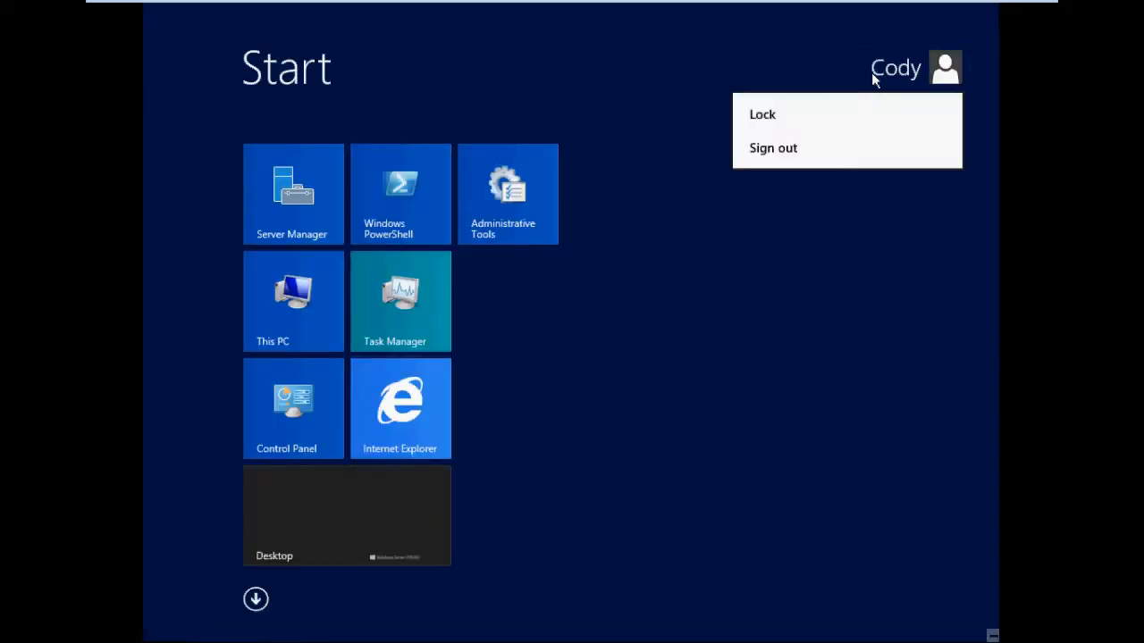
{"action": "left_click", "coordinate": [831, 148]}
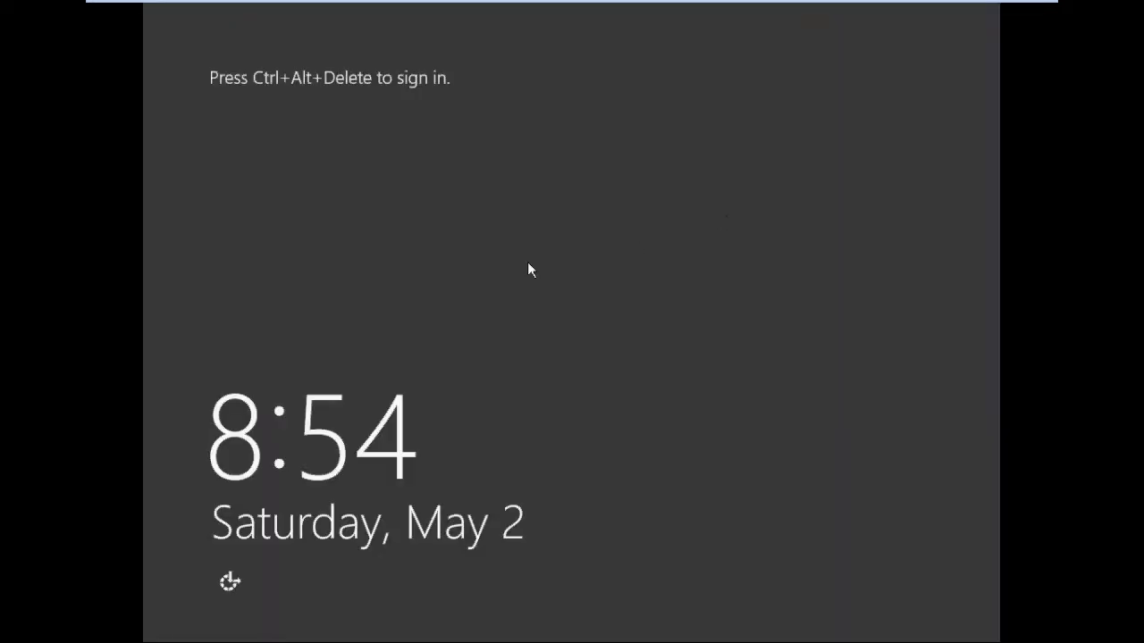
Step: Sign in as Administrator, entering and confirming a new account password when required
{"action": "key", "text": "ctrl+alt+Delete"}
{"action": "left_click", "coordinate": [528, 268]}
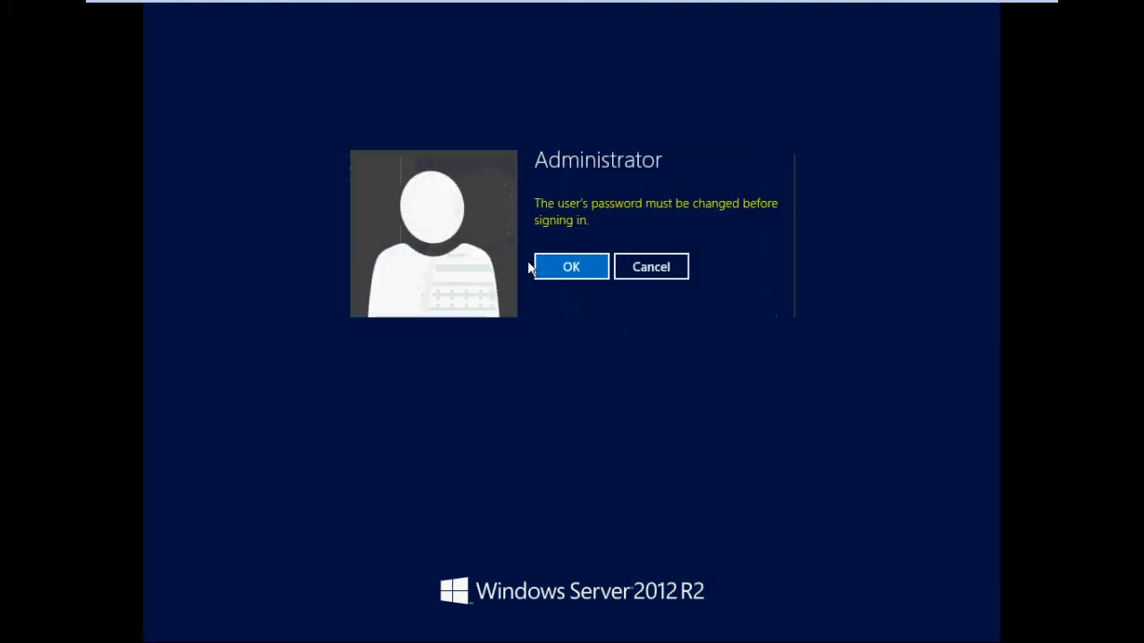
{"action": "left_click", "coordinate": [577, 276]}
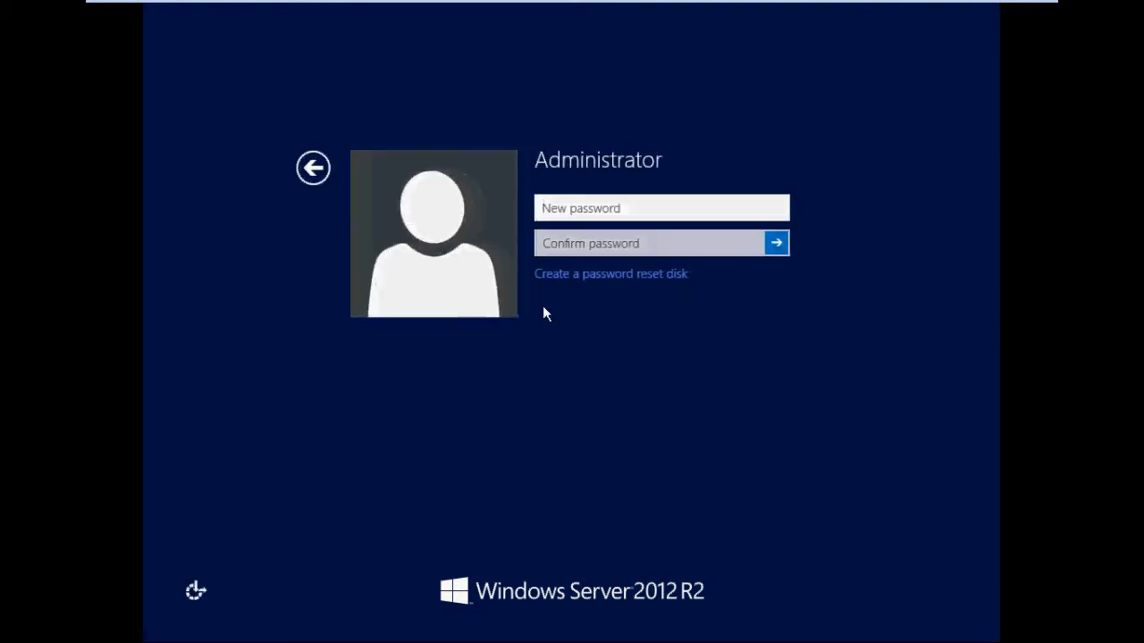
{"action": "type", "text": "Password1!"}
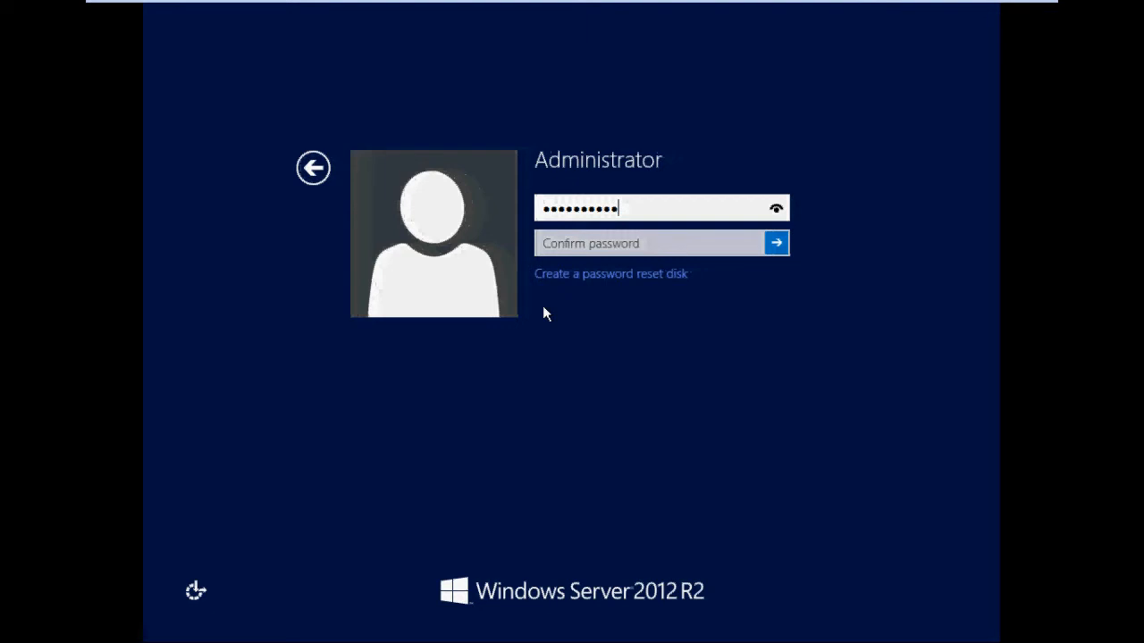
{"action": "key", "text": "Tab"}
{"action": "type", "text": "Password1!"}
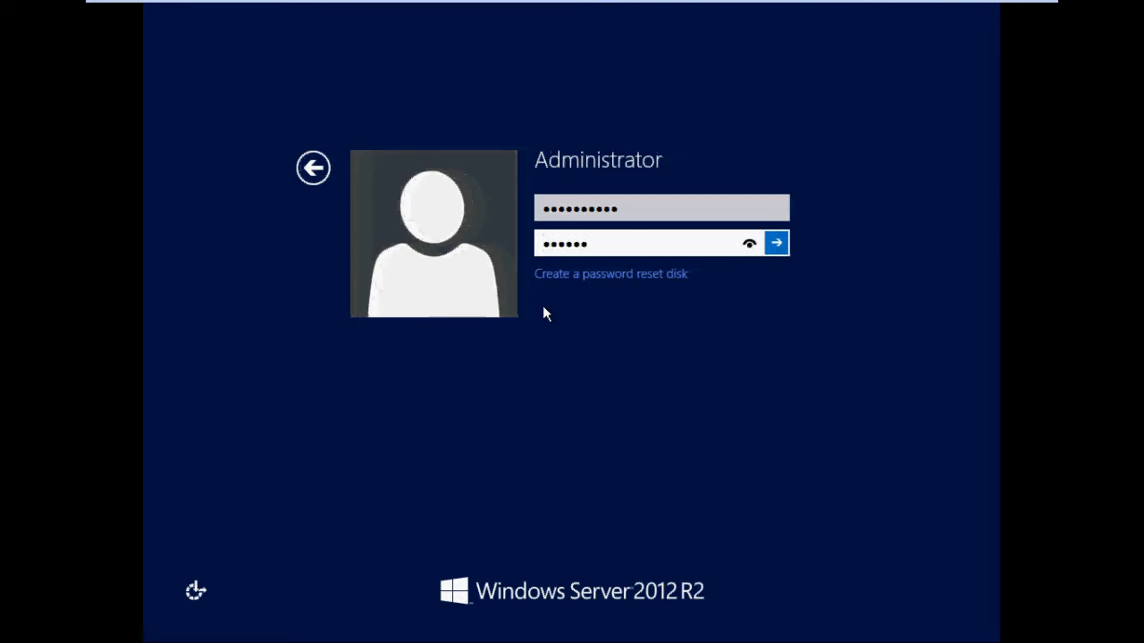
{"action": "key", "text": "Return"}
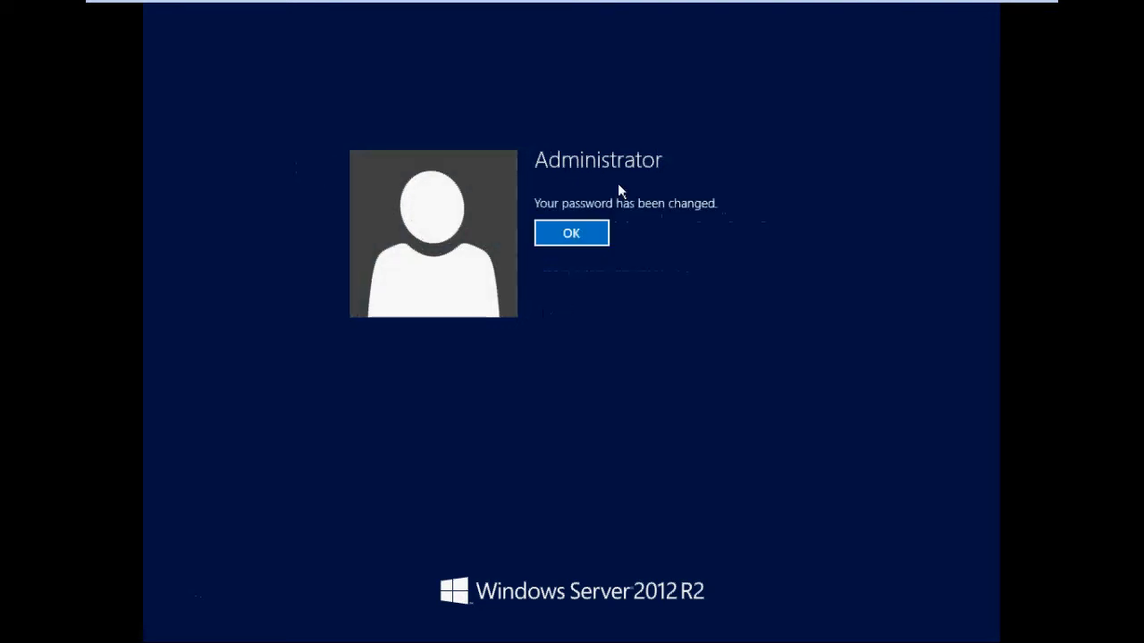
{"action": "key", "text": "Return"}
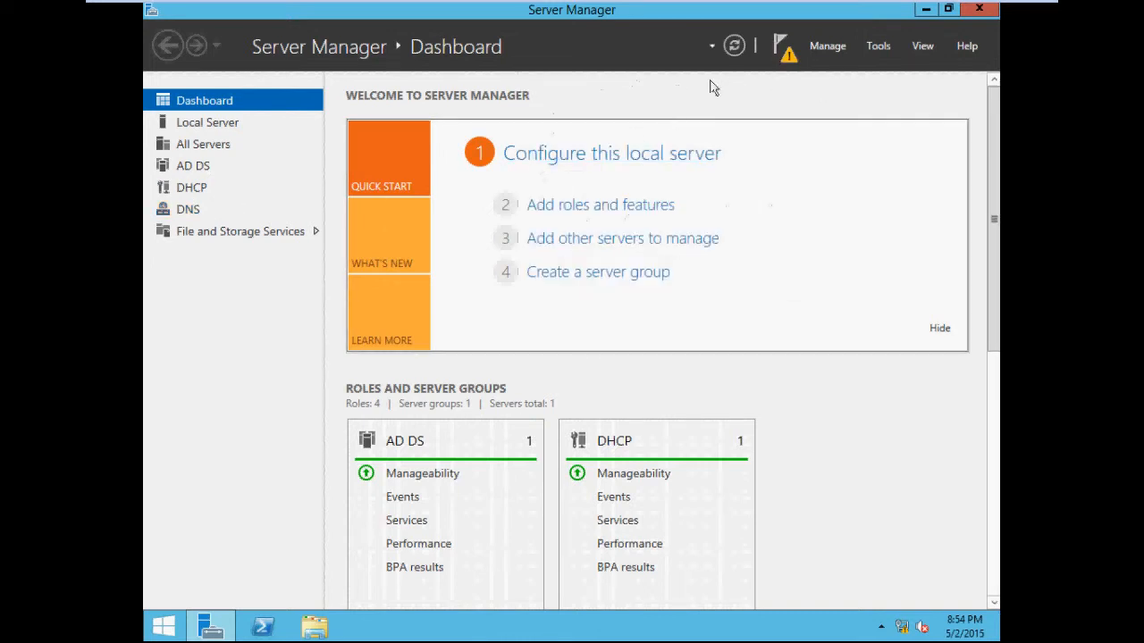
Step: Open the post-deployment task to promote this server to a domain controller
{"action": "left_click", "coordinate": [768, 48]}
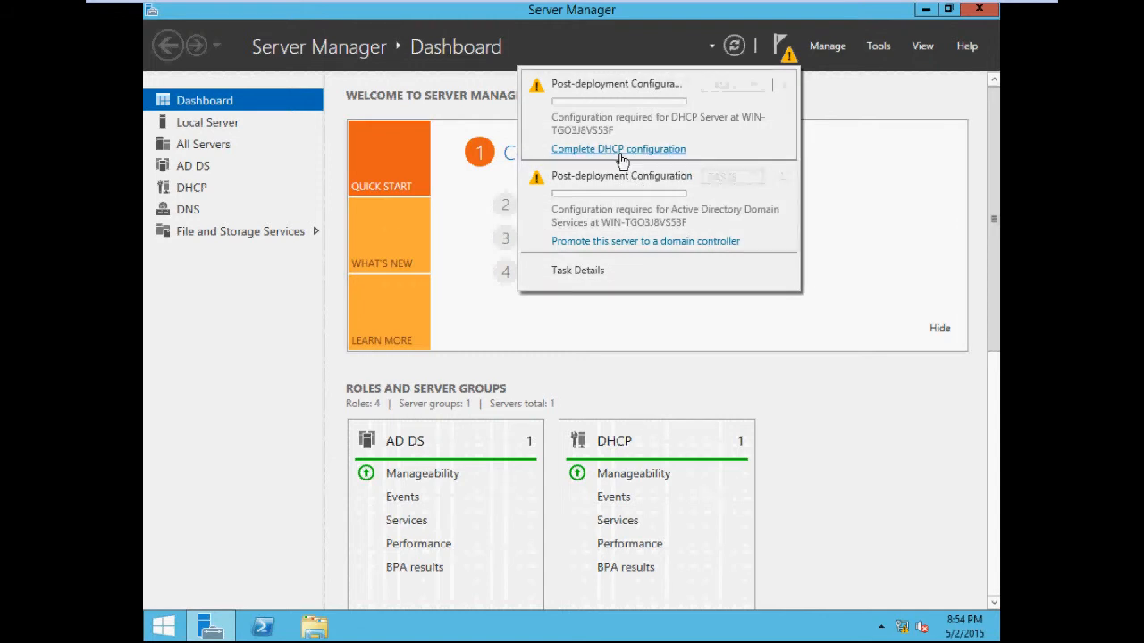
{"action": "left_click", "coordinate": [668, 243]}
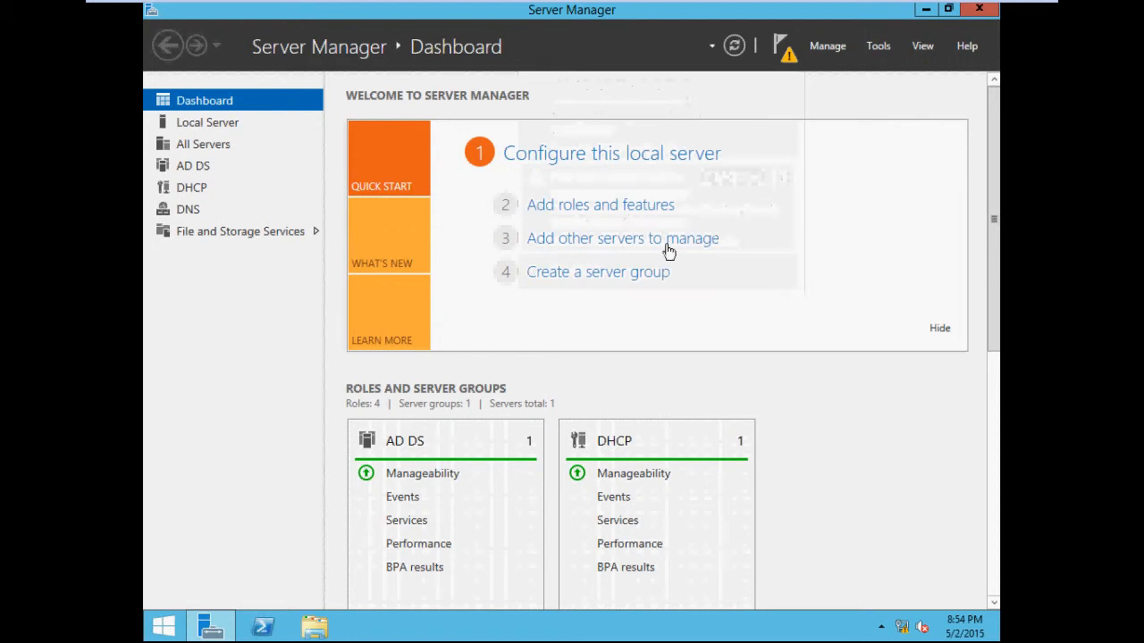
{"action": "left_click", "coordinate": [926, 9]}
{"action": "left_click_drag", "start_coordinate": [725, 154], "coordinate": [707, 109]}
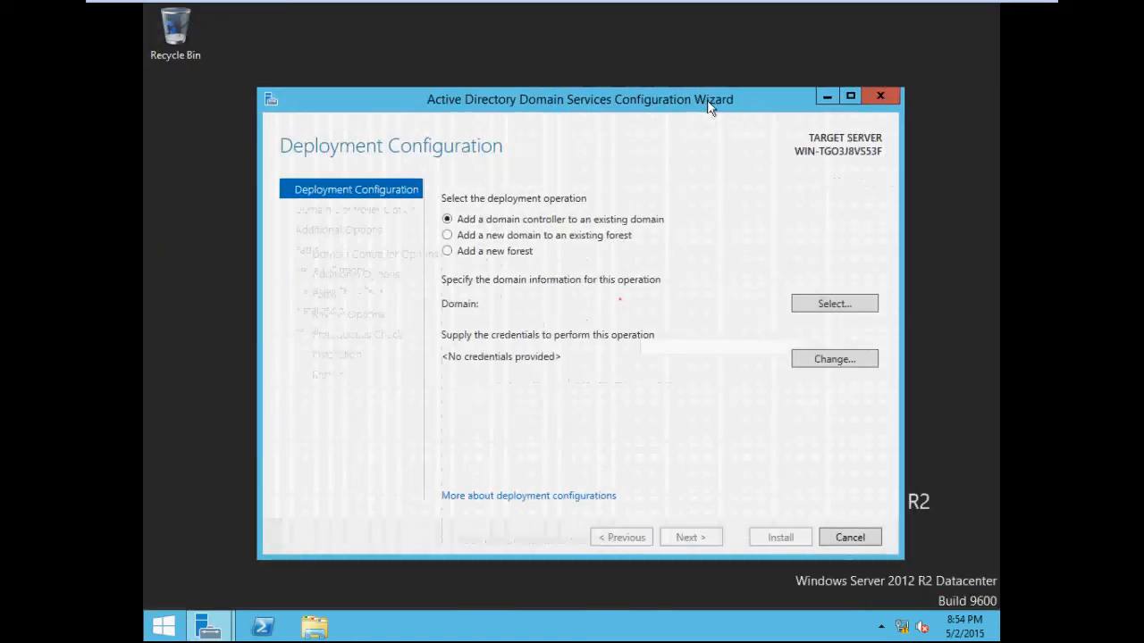
Step: Choose to add a new forest with the root domain name codyeveringham.com and continue
{"action": "left_click", "coordinate": [447, 251]}
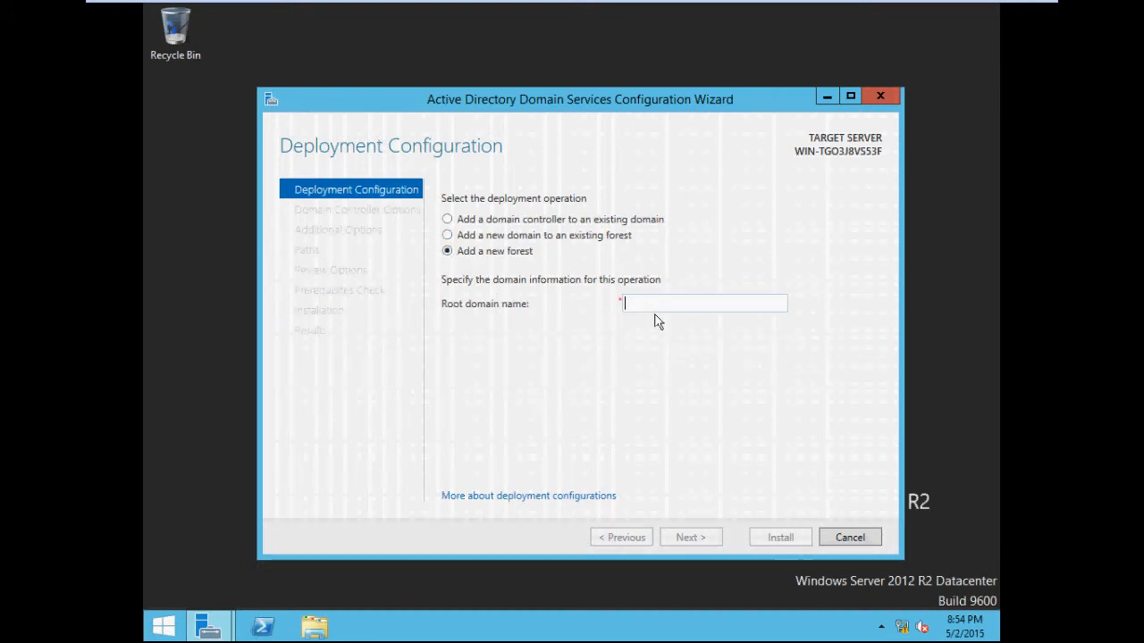
{"action": "type", "text": "codyeveringham.com"}
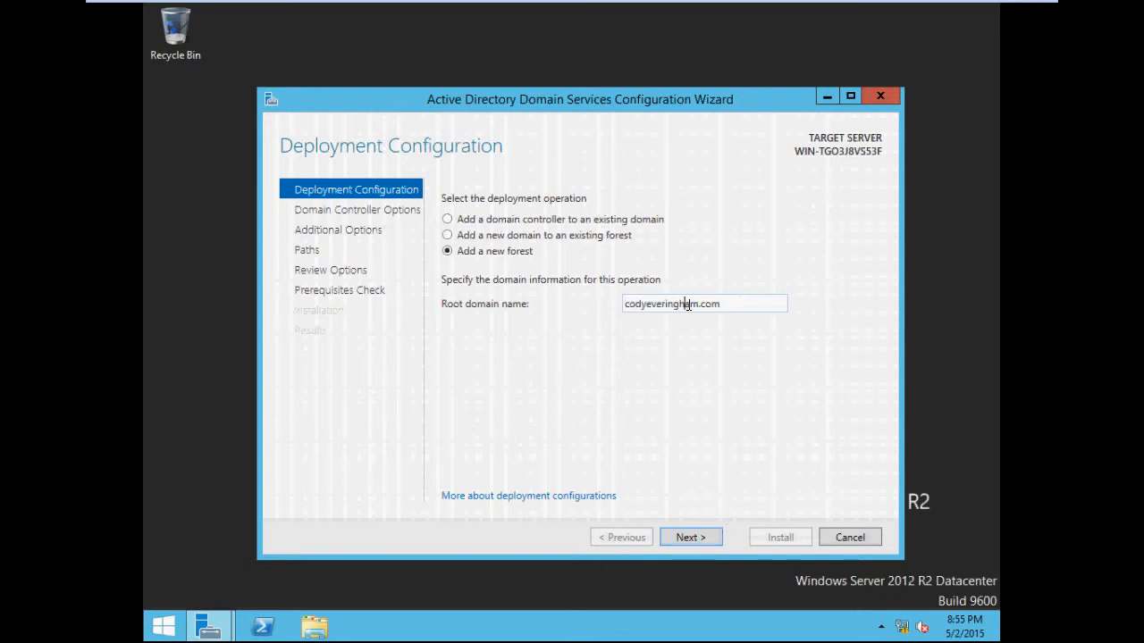
{"action": "left_click", "coordinate": [696, 541]}
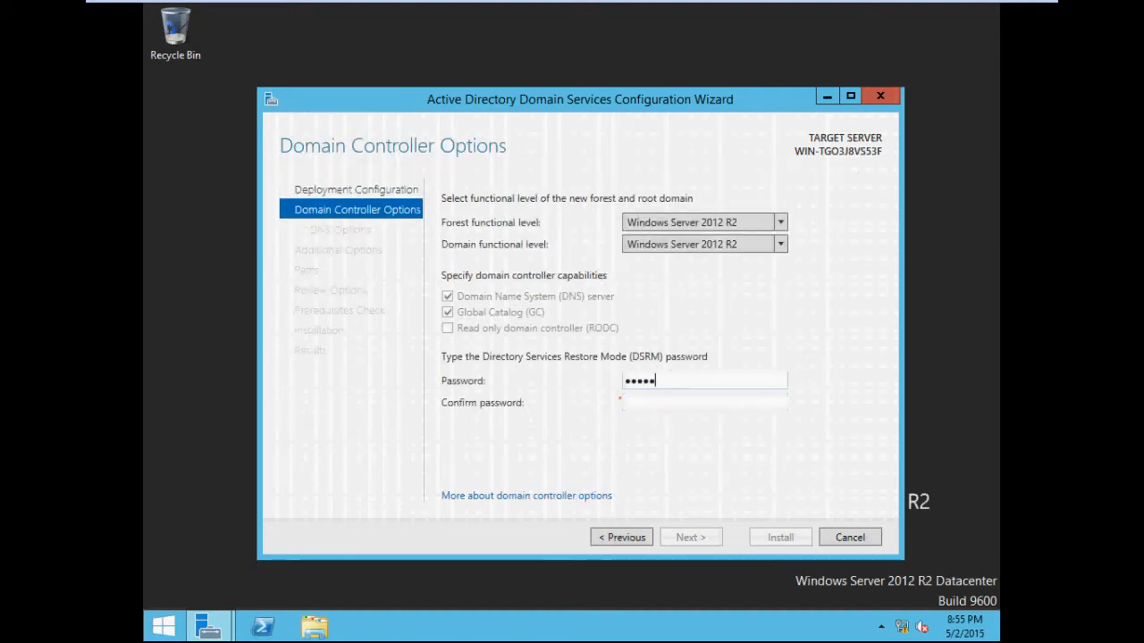
Step: Enter and confirm the Directory Services Restore Mode password, then continue
{"action": "key", "text": "Tab"}
{"action": "type", "text": "••"}
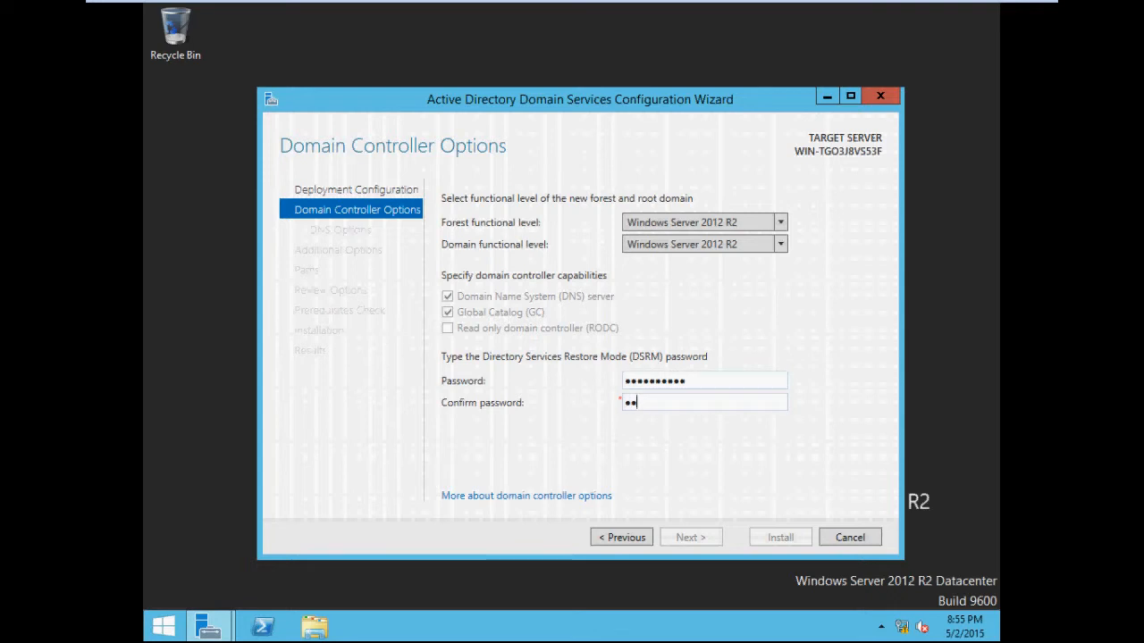
{"action": "type", "text": "••••••••"}
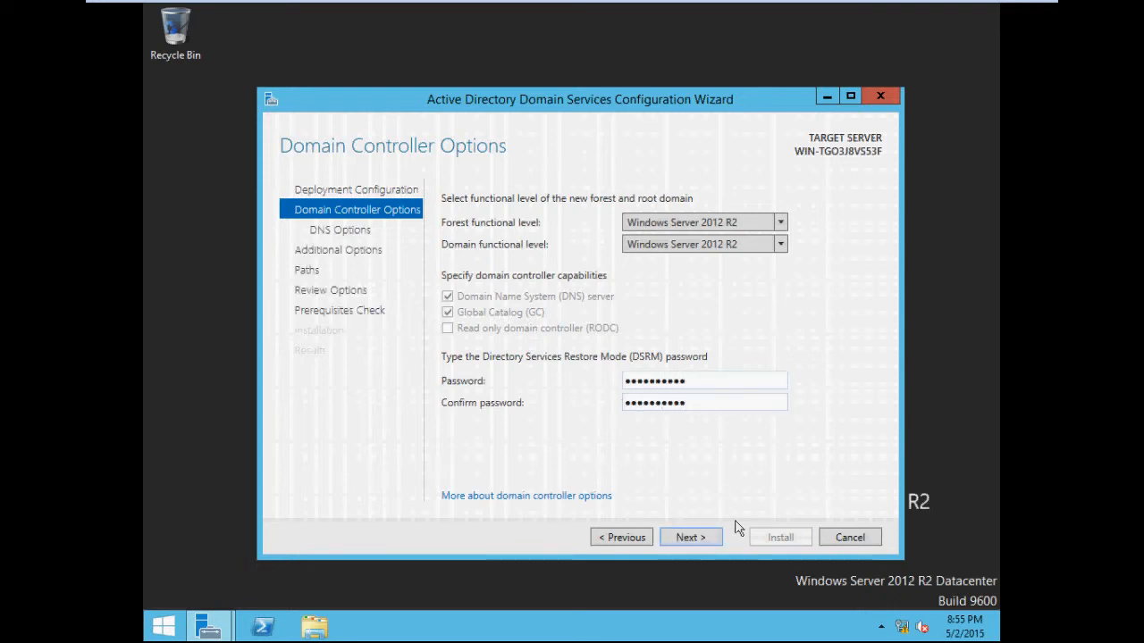
{"action": "left_click", "coordinate": [703, 536]}
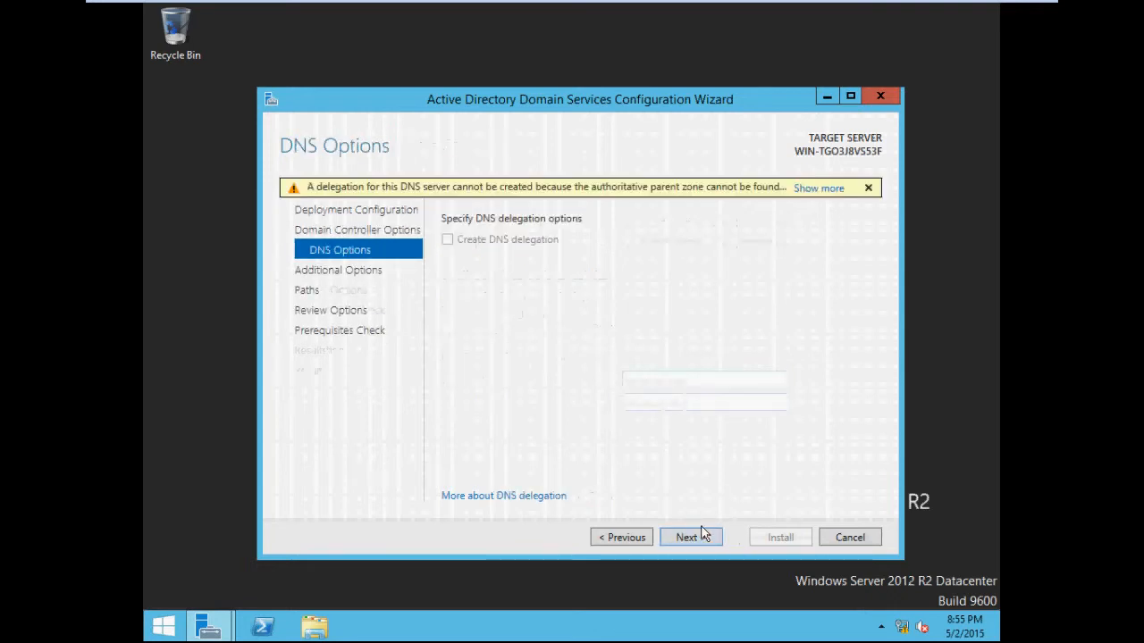
Step: Accept the default DNS, NetBIOS and path options and start the domain controller installation
{"action": "left_click", "coordinate": [702, 536]}
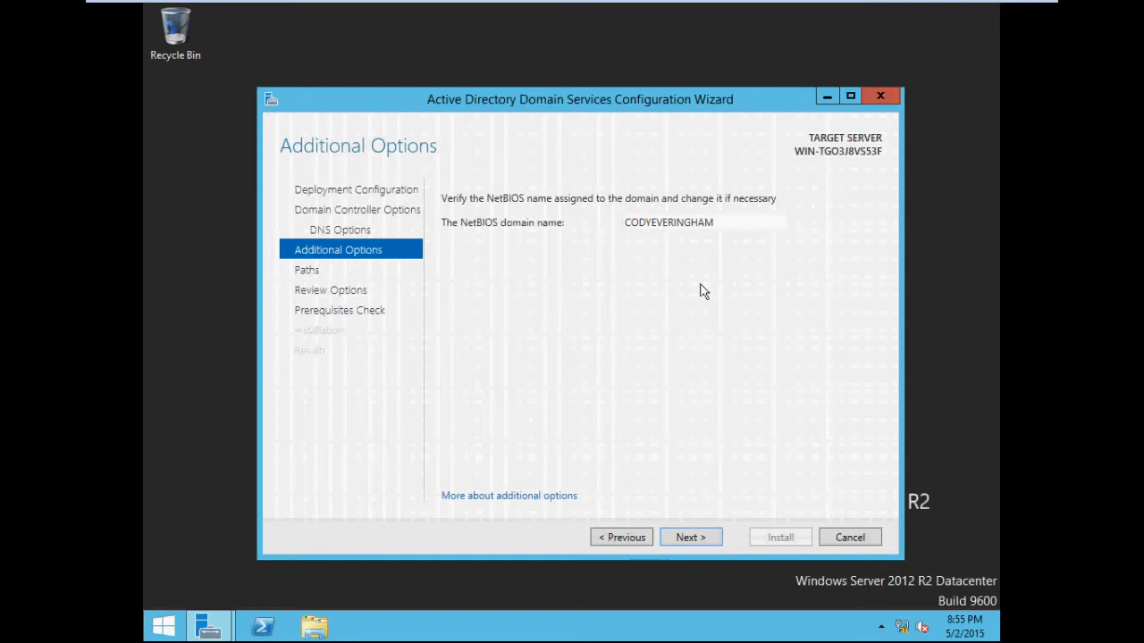
{"action": "left_click", "coordinate": [702, 539]}
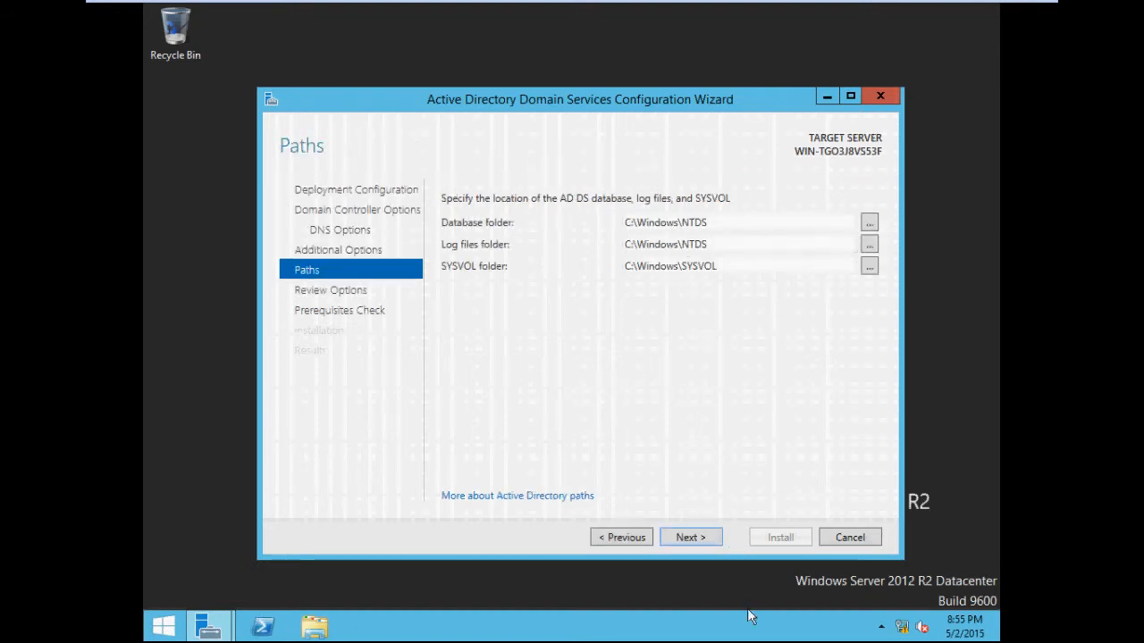
{"action": "left_click", "coordinate": [695, 540]}
{"action": "left_click", "coordinate": [696, 540]}
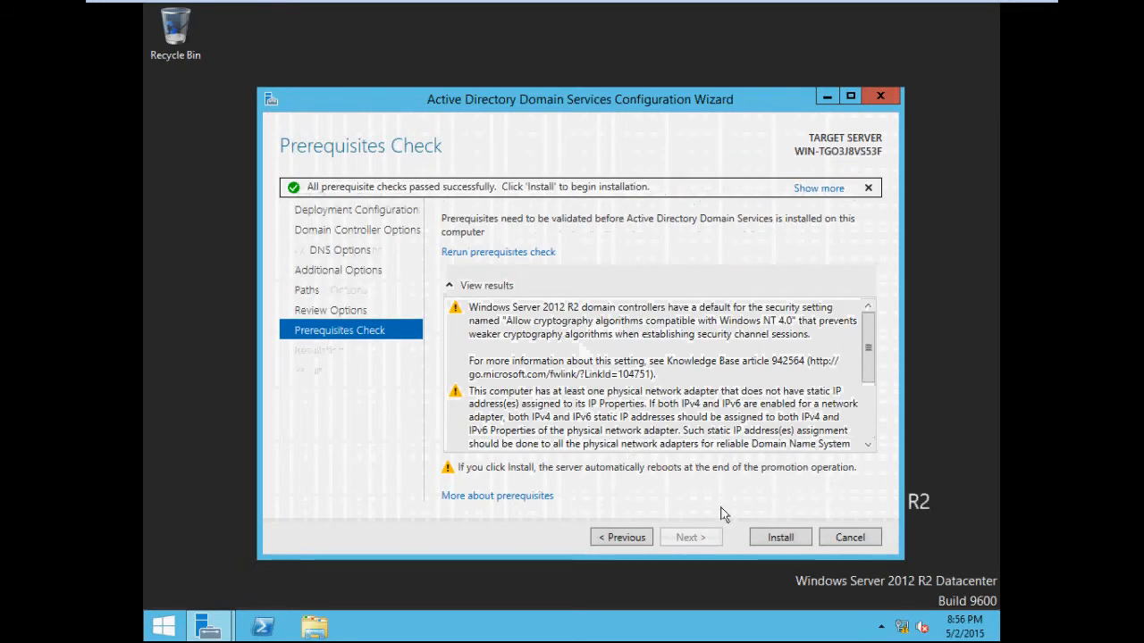
{"action": "left_click", "coordinate": [777, 537]}
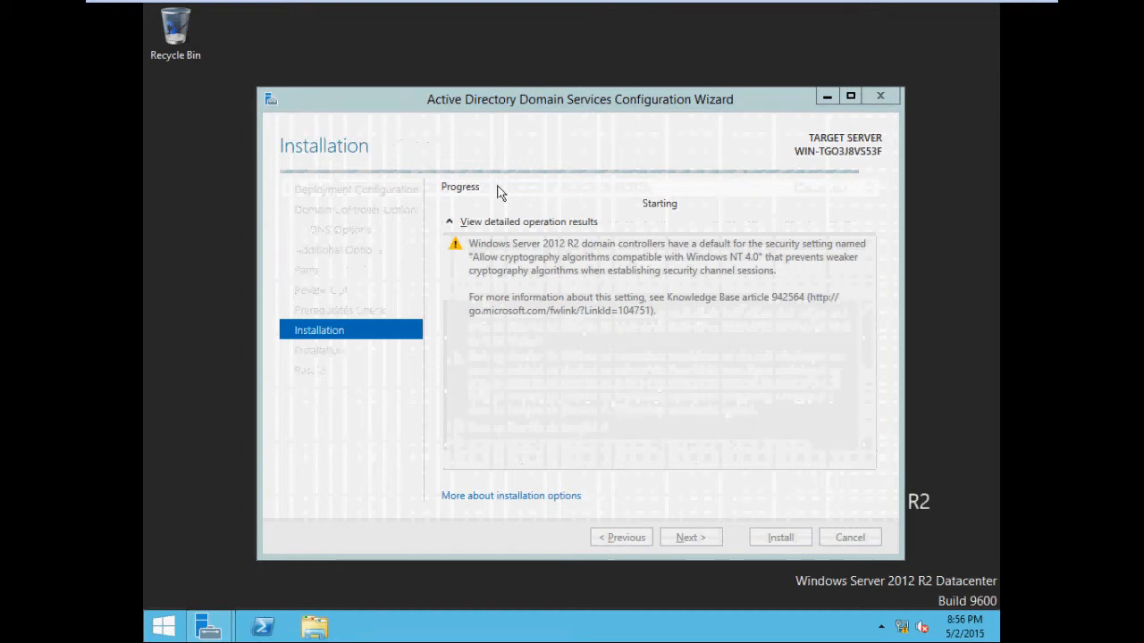
{"action": "key", "text": "ctrl+alt+Delete"}
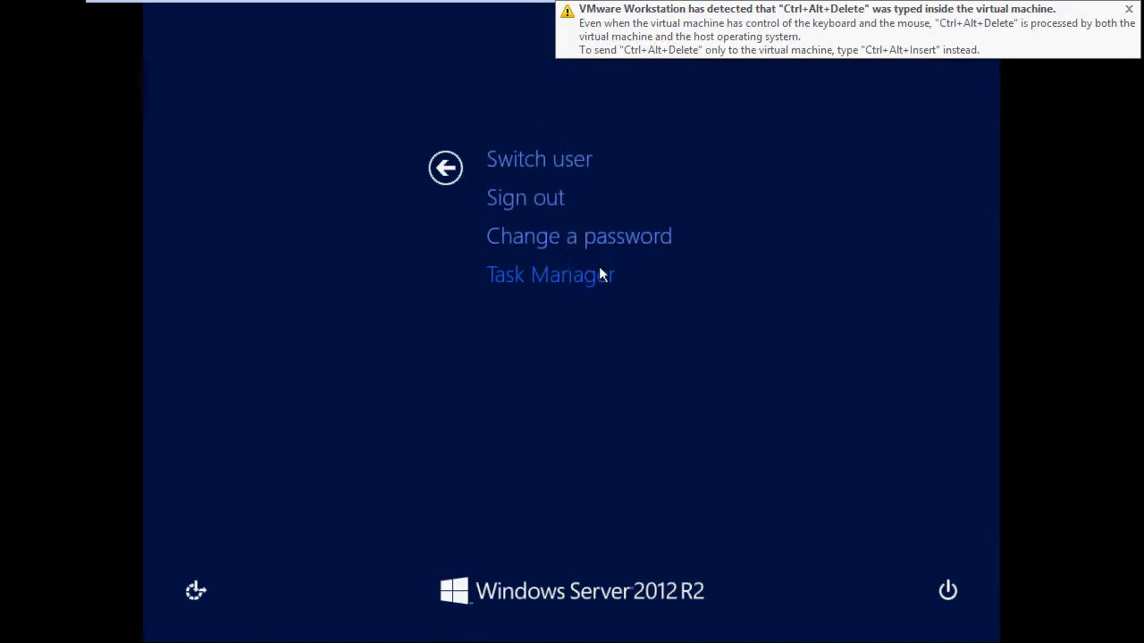
{"action": "left_click", "coordinate": [599, 268]}
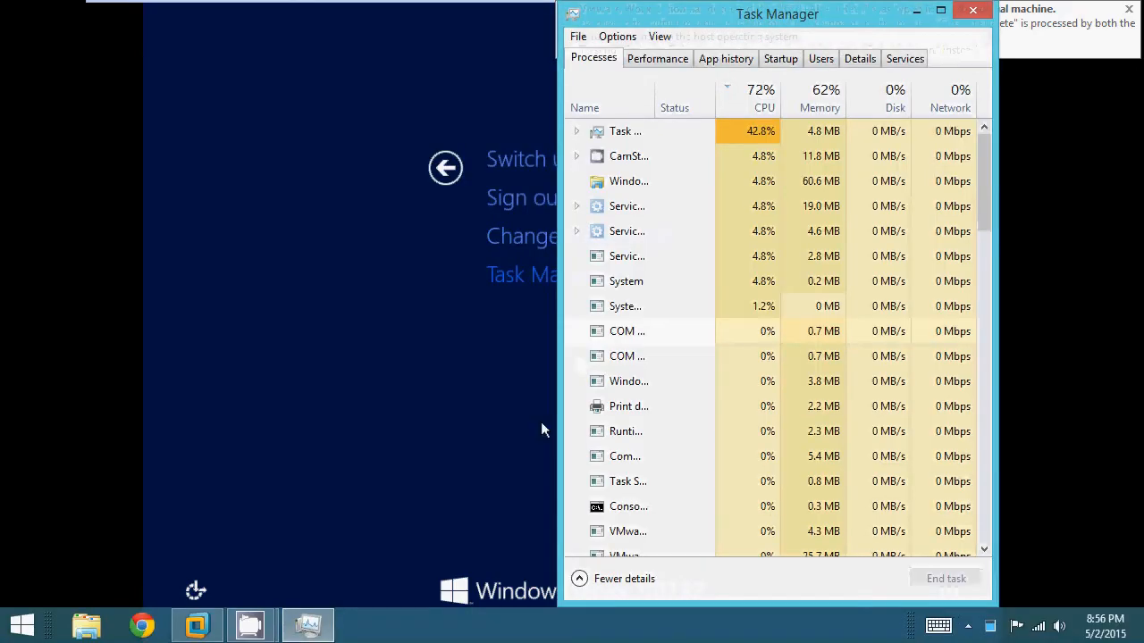
{"action": "left_click", "coordinate": [250, 633]}
{"action": "left_click", "coordinate": [153, 537]}
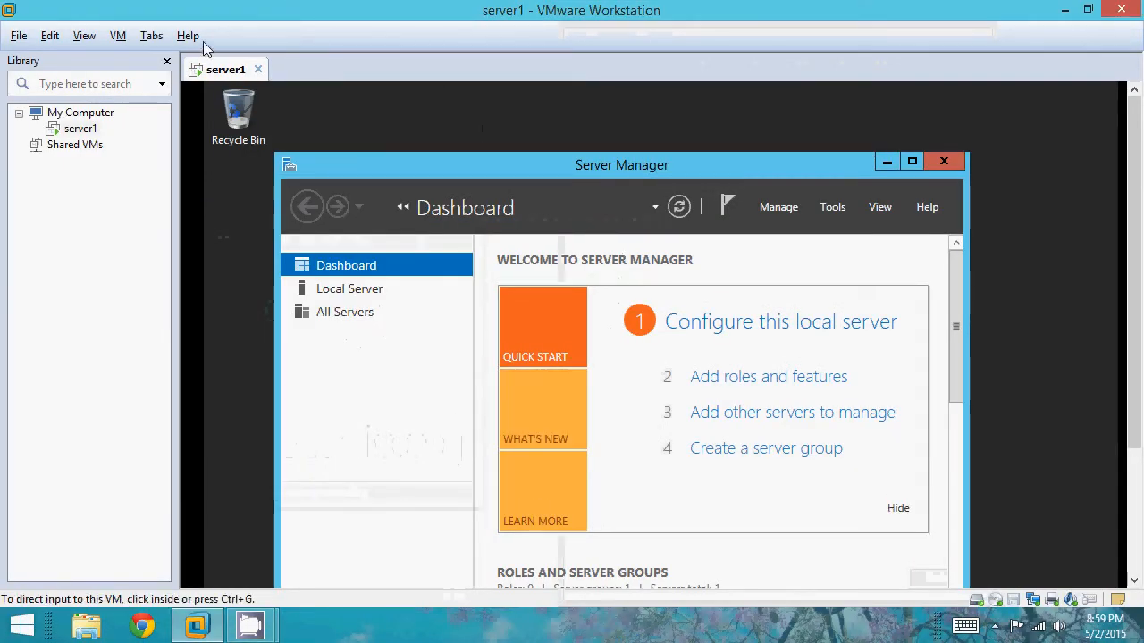
{"action": "left_click", "coordinate": [75, 40]}
{"action": "left_click", "coordinate": [100, 59]}
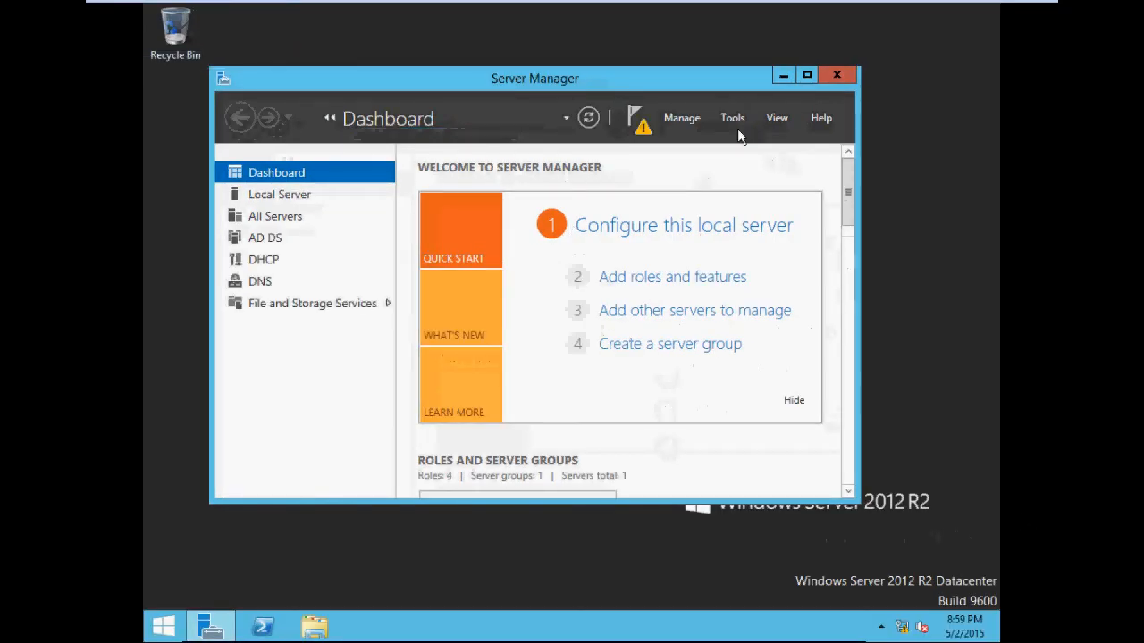
Step: Open Group Policy Management from the server tools
{"action": "left_click", "coordinate": [638, 123]}
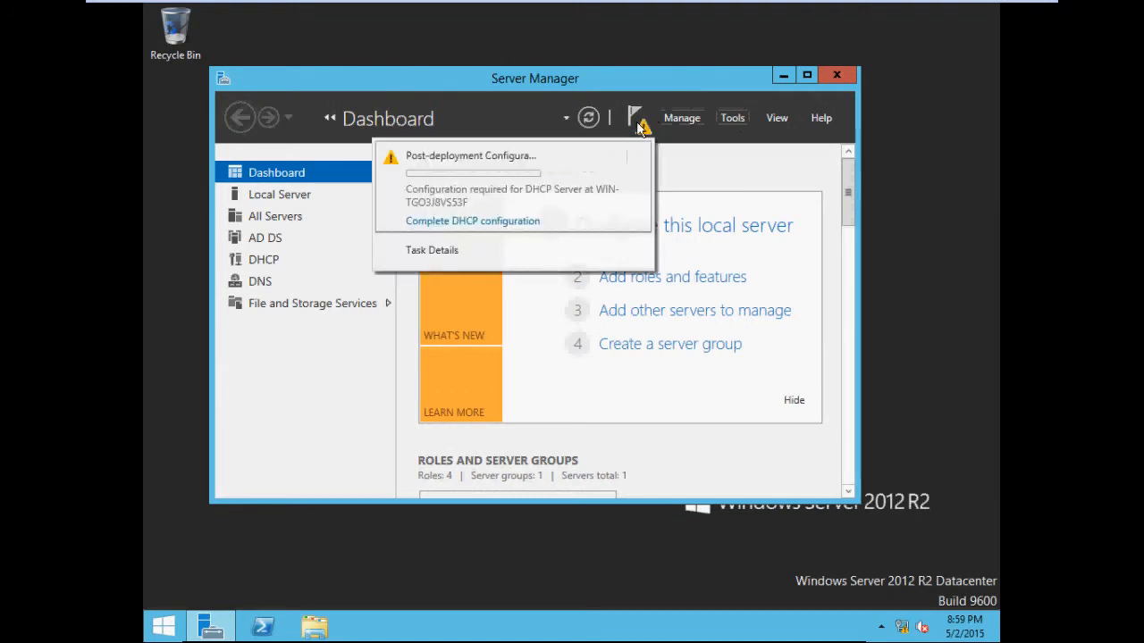
{"action": "left_click_drag", "start_coordinate": [727, 80], "coordinate": [776, 77]}
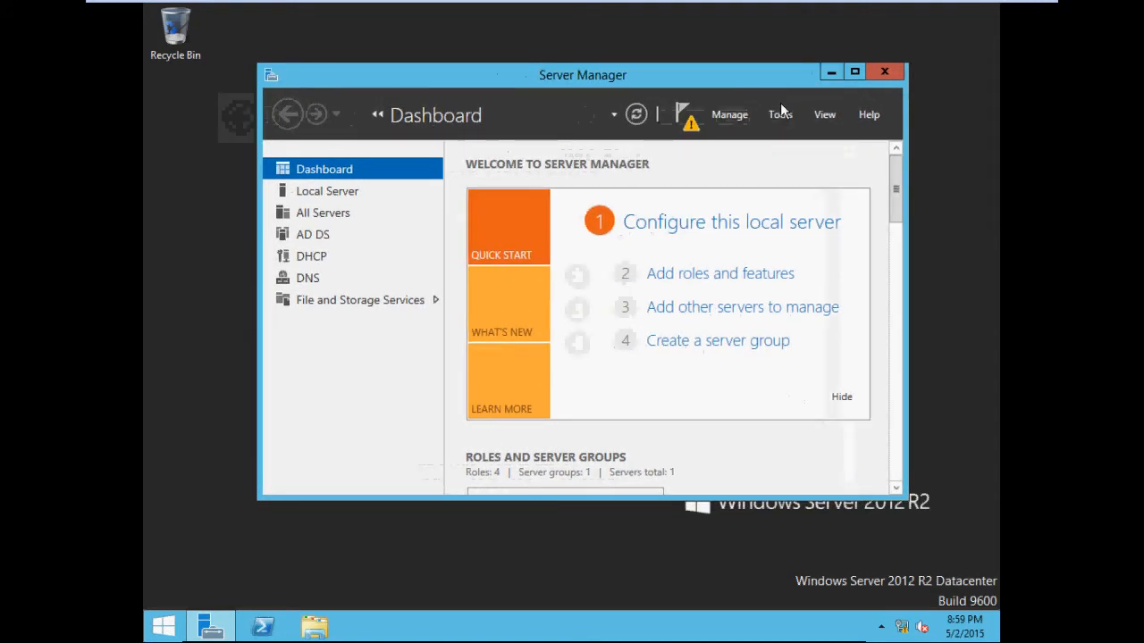
{"action": "left_click", "coordinate": [780, 113]}
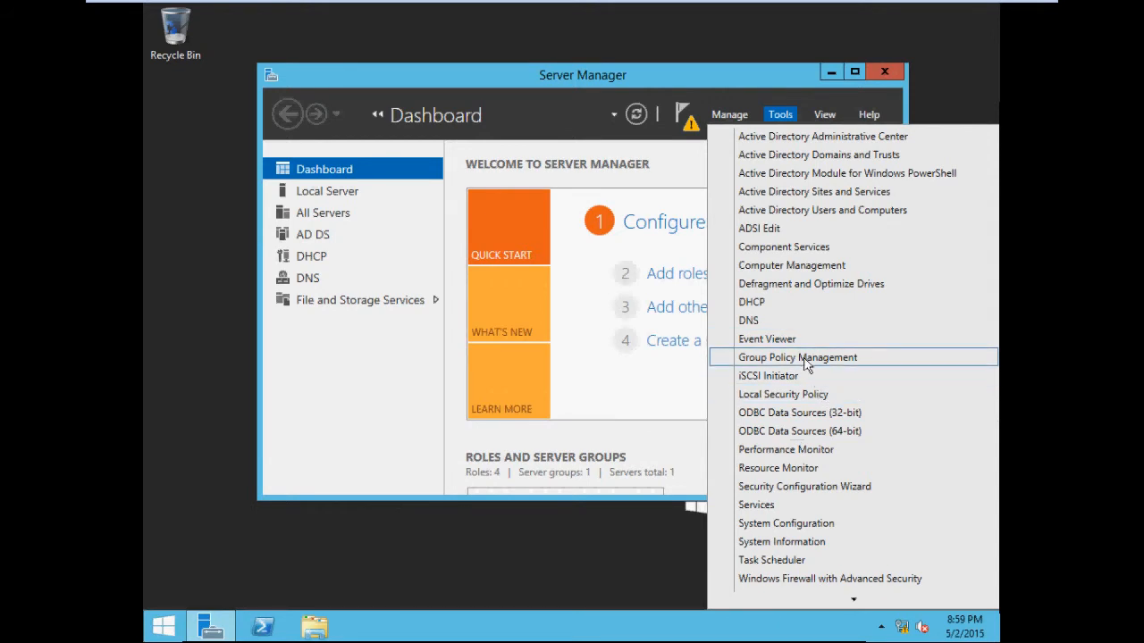
{"action": "left_click", "coordinate": [877, 67]}
{"action": "left_click", "coordinate": [882, 72]}
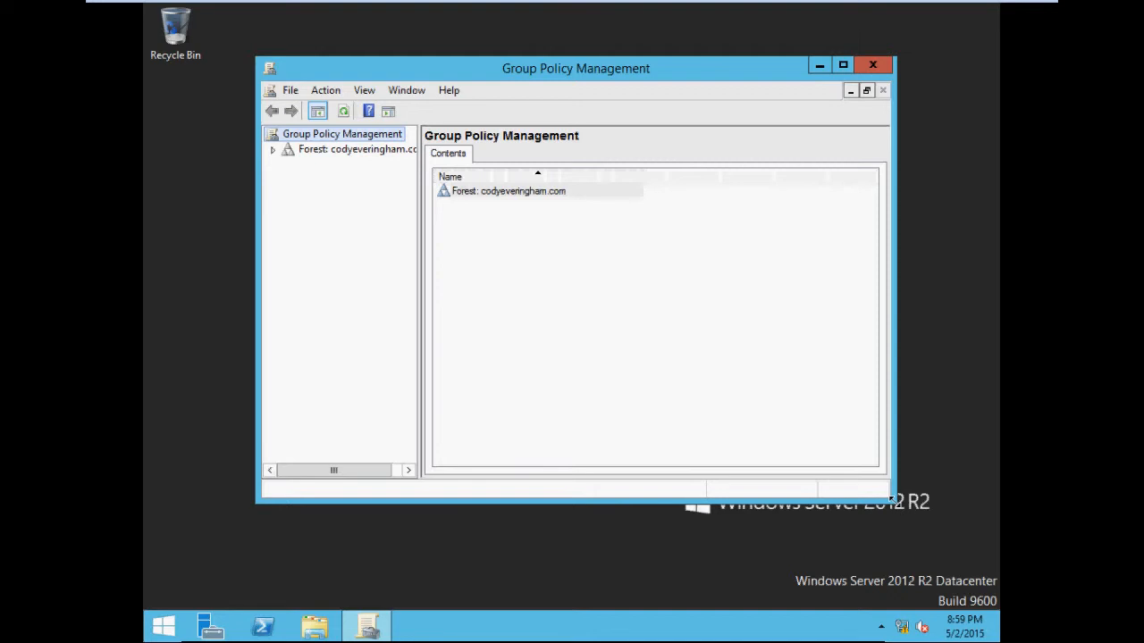
Step: Expand the codyeveringham.com forest down to the domain's Group Policy Objects container
{"action": "left_click_drag", "start_coordinate": [890, 499], "coordinate": [939, 559]}
{"action": "left_click_drag", "start_coordinate": [617, 69], "coordinate": [561, 70]}
{"action": "left_click_drag", "start_coordinate": [365, 306], "coordinate": [397, 315]}
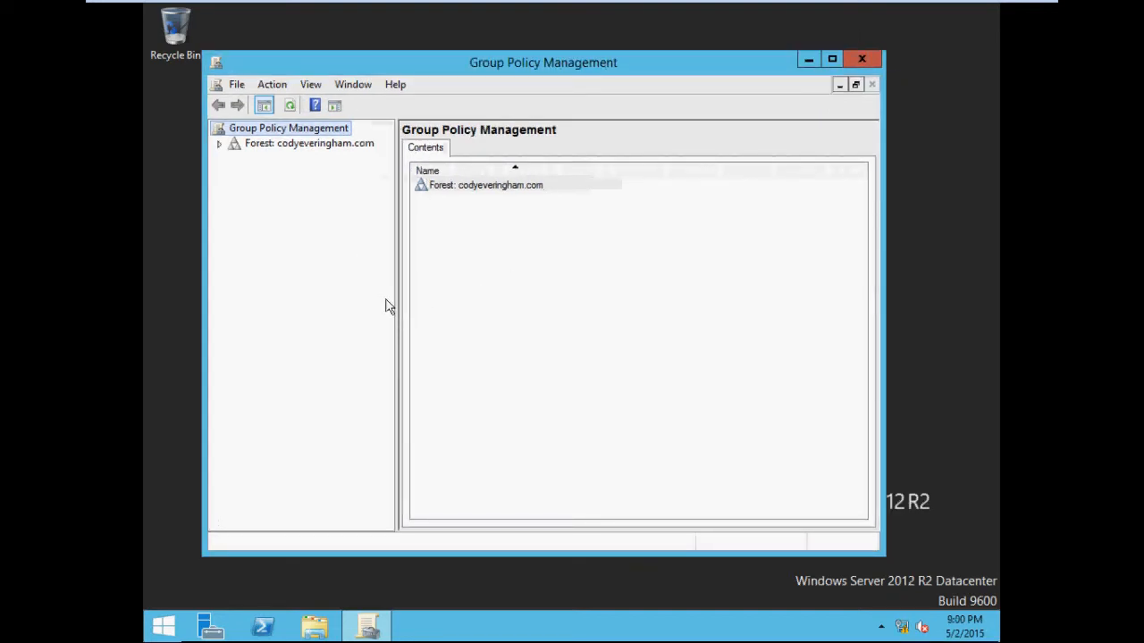
{"action": "left_click", "coordinate": [219, 144]}
{"action": "left_click", "coordinate": [235, 158]}
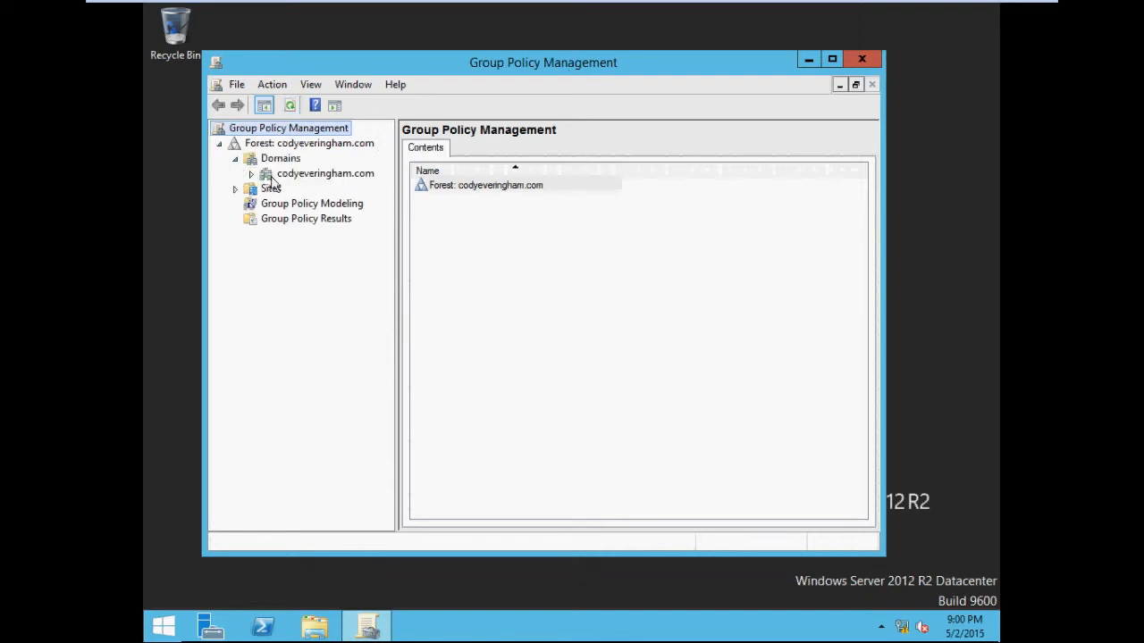
{"action": "left_click", "coordinate": [271, 176]}
{"action": "left_click", "coordinate": [252, 175]}
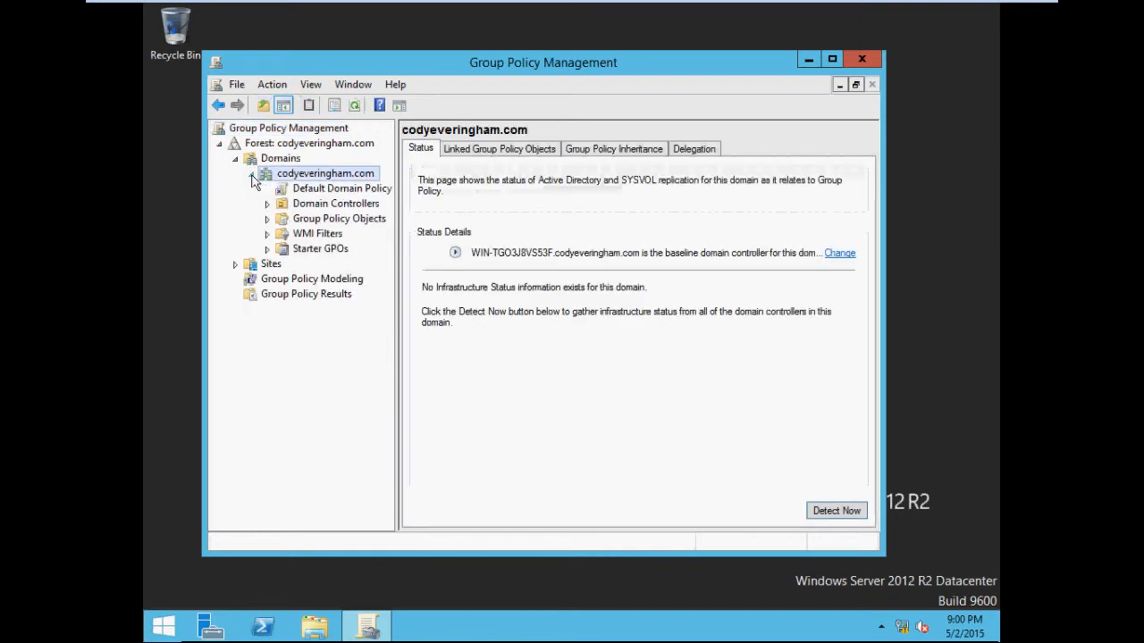
{"action": "left_click", "coordinate": [267, 219]}
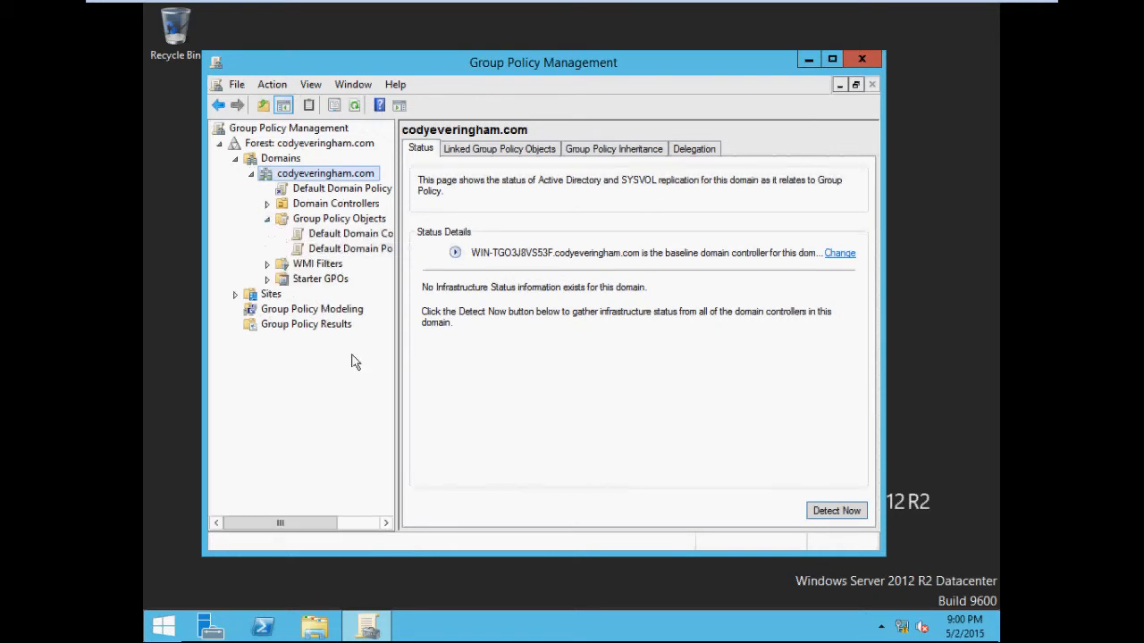
{"action": "left_click_drag", "start_coordinate": [398, 375], "coordinate": [441, 366]}
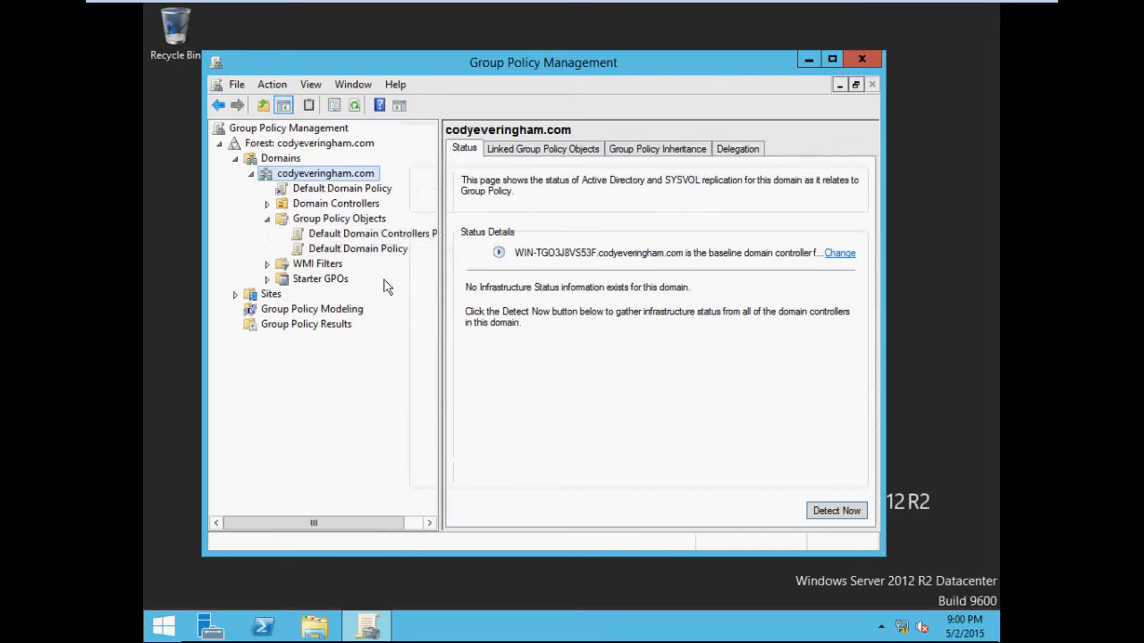
{"action": "left_click_drag", "start_coordinate": [357, 529], "coordinate": [380, 531]}
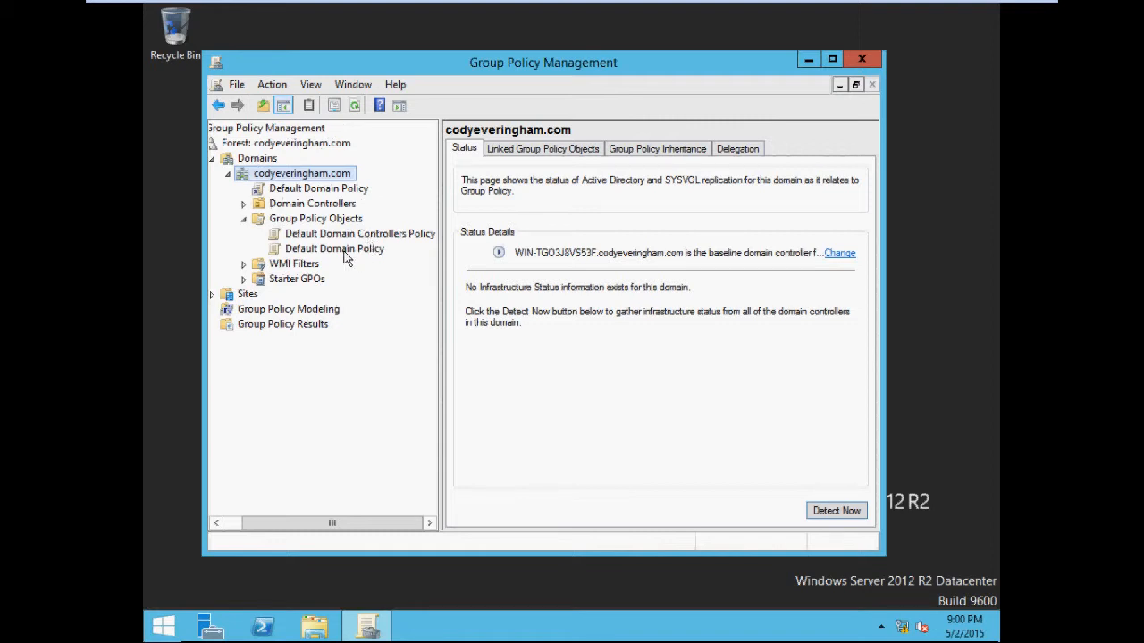
Step: Inspect the default domain and domain controllers policies and their available actions
{"action": "right_click", "coordinate": [305, 220]}
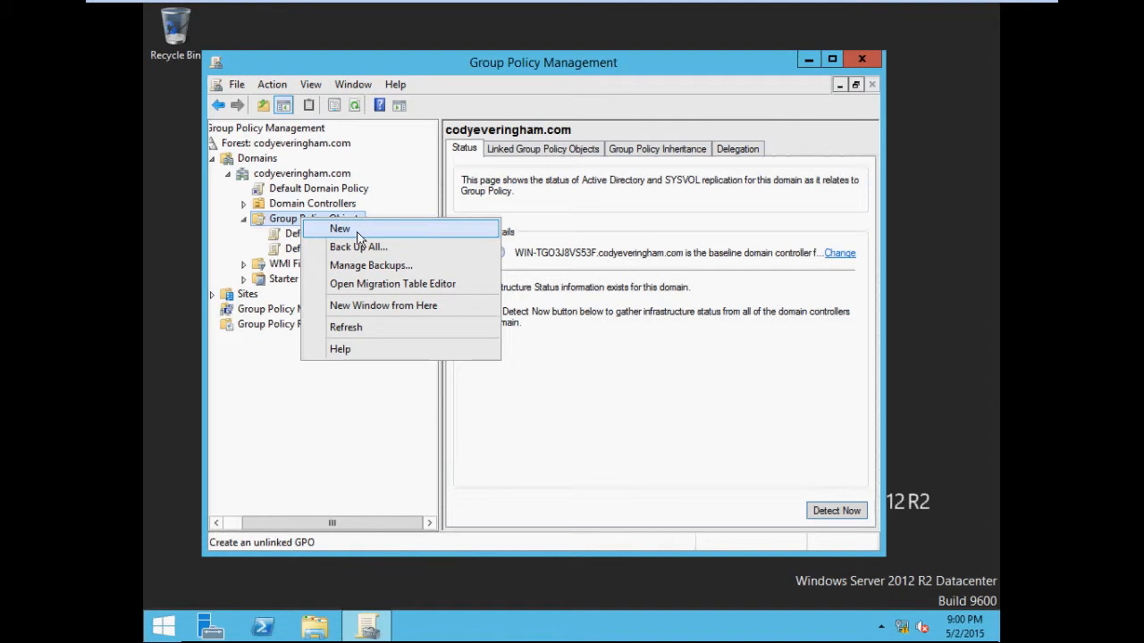
{"action": "left_click", "coordinate": [237, 240]}
{"action": "left_click", "coordinate": [330, 234]}
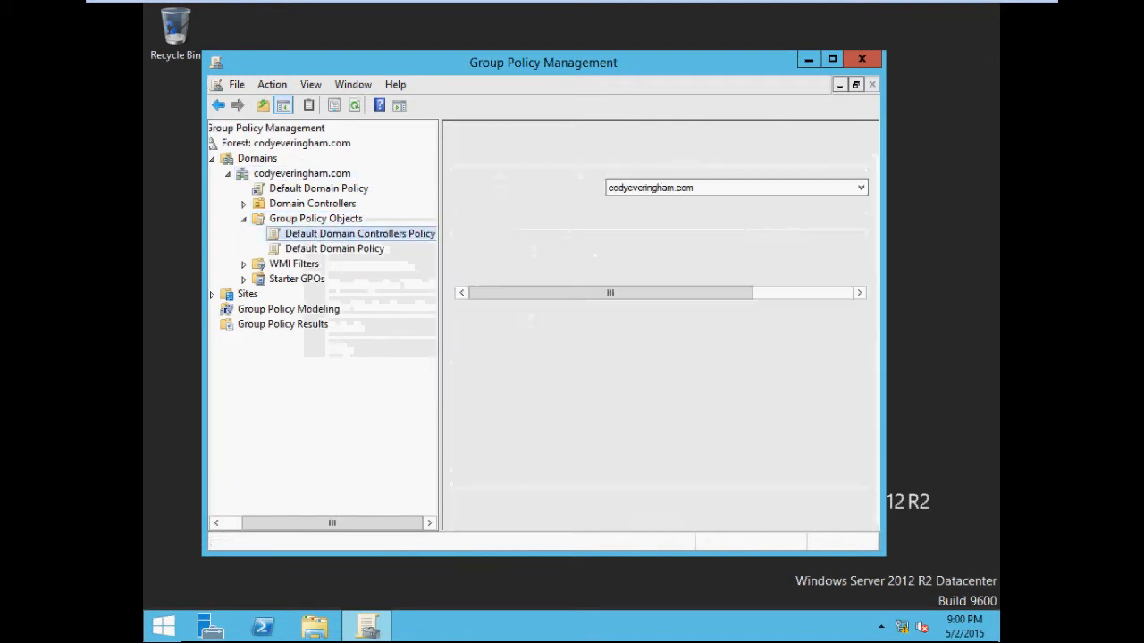
{"action": "right_click", "coordinate": [324, 237]}
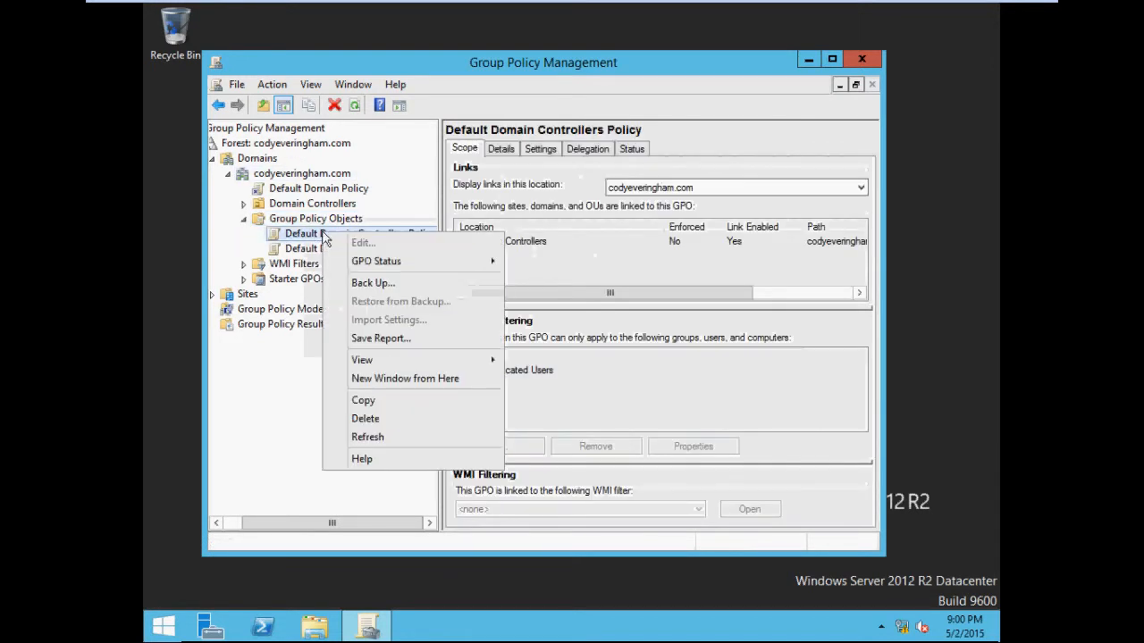
{"action": "left_click", "coordinate": [301, 250]}
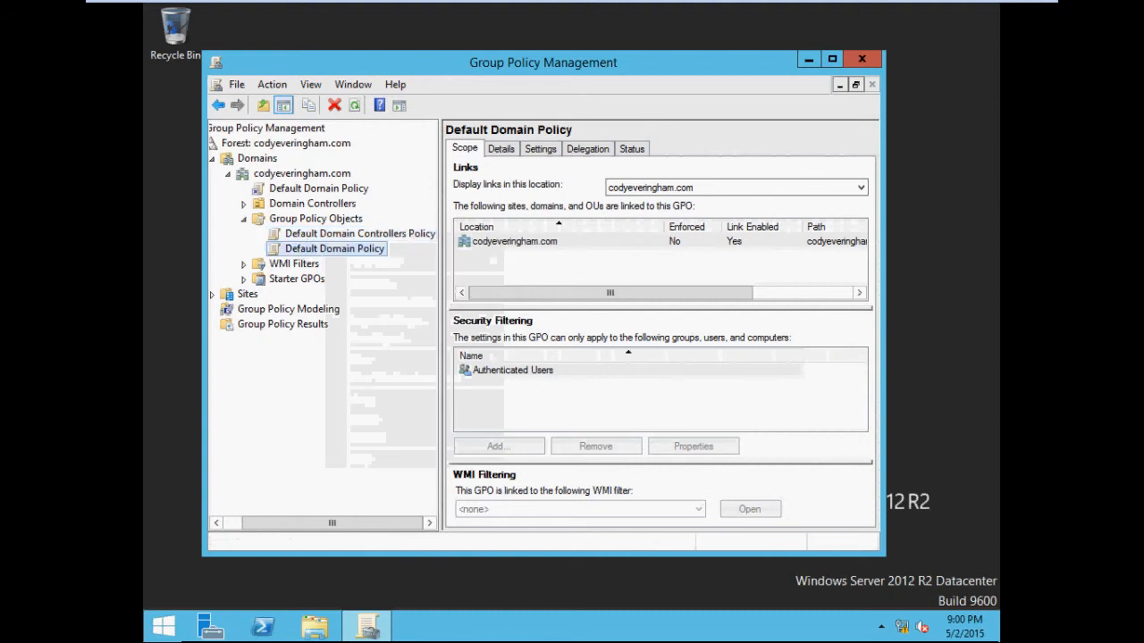
{"action": "right_click", "coordinate": [304, 234]}
{"action": "left_click", "coordinate": [296, 253]}
{"action": "right_click", "coordinate": [296, 254]}
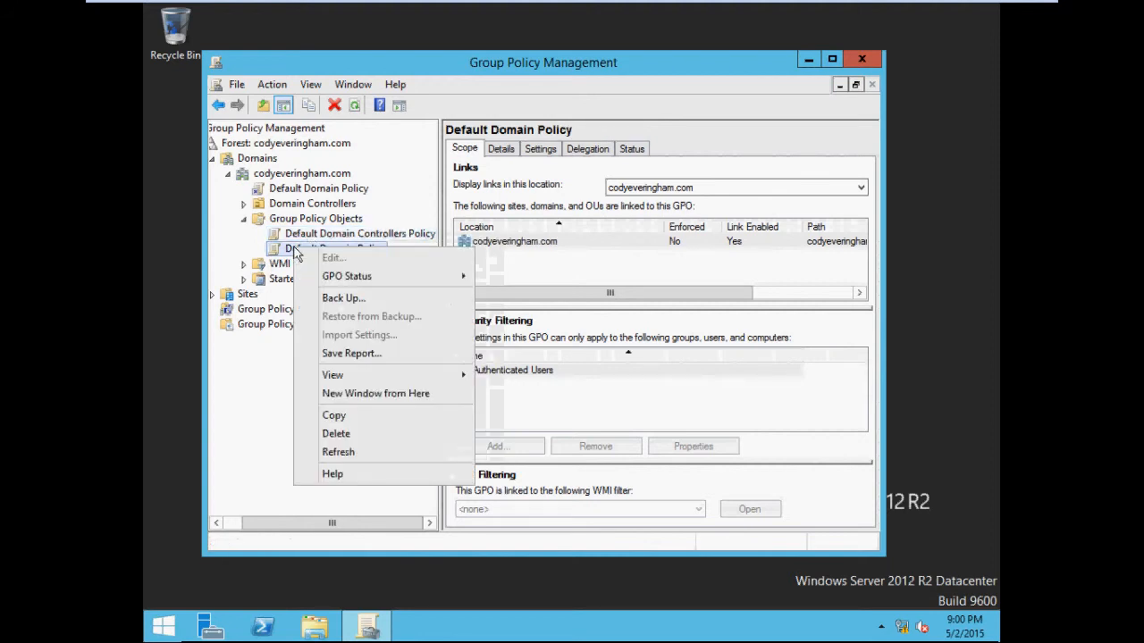
{"action": "left_click", "coordinate": [289, 234]}
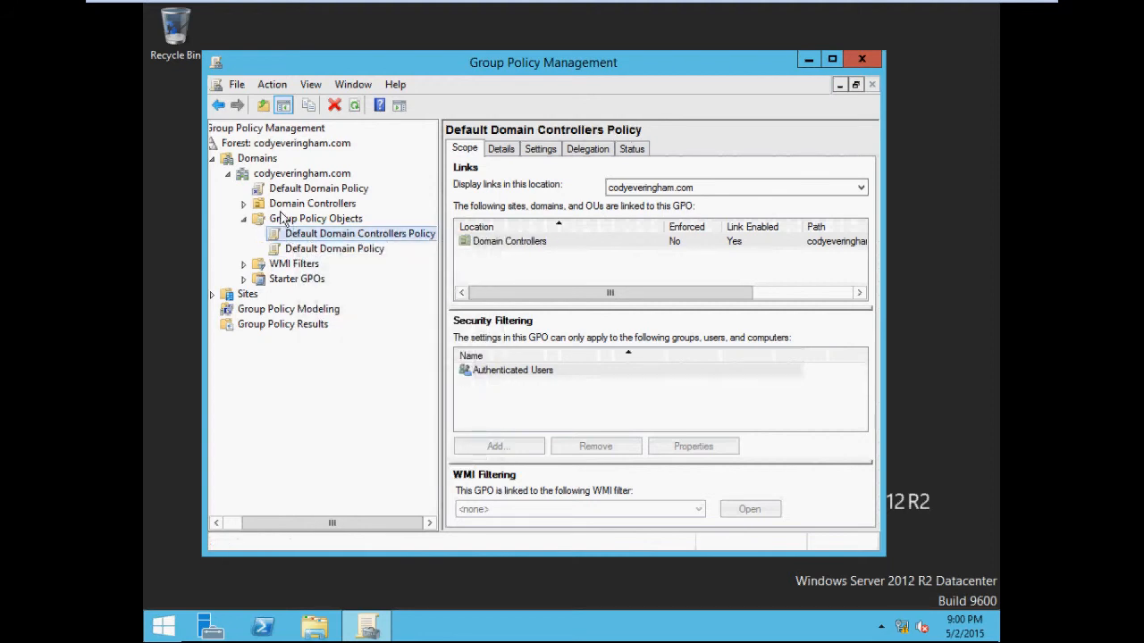
Step: Create a new Group Policy Object named Remove Task Manager
{"action": "left_click", "coordinate": [280, 219]}
{"action": "right_click", "coordinate": [281, 219]}
{"action": "left_click", "coordinate": [295, 227]}
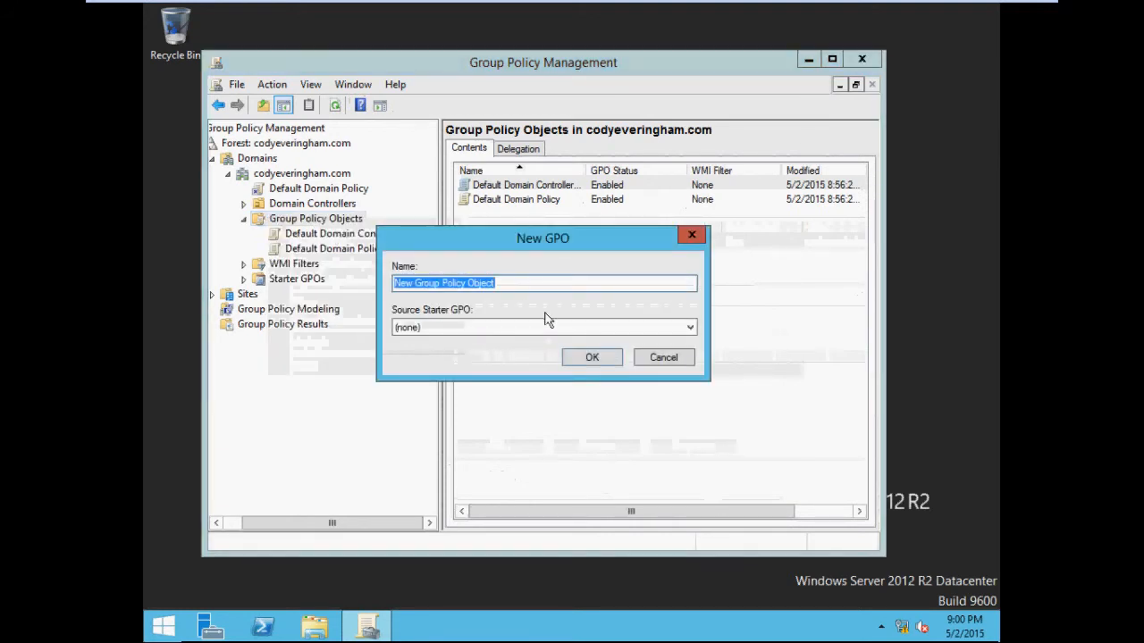
{"action": "type", "text": "Remove Task Mangaer\\\\"}
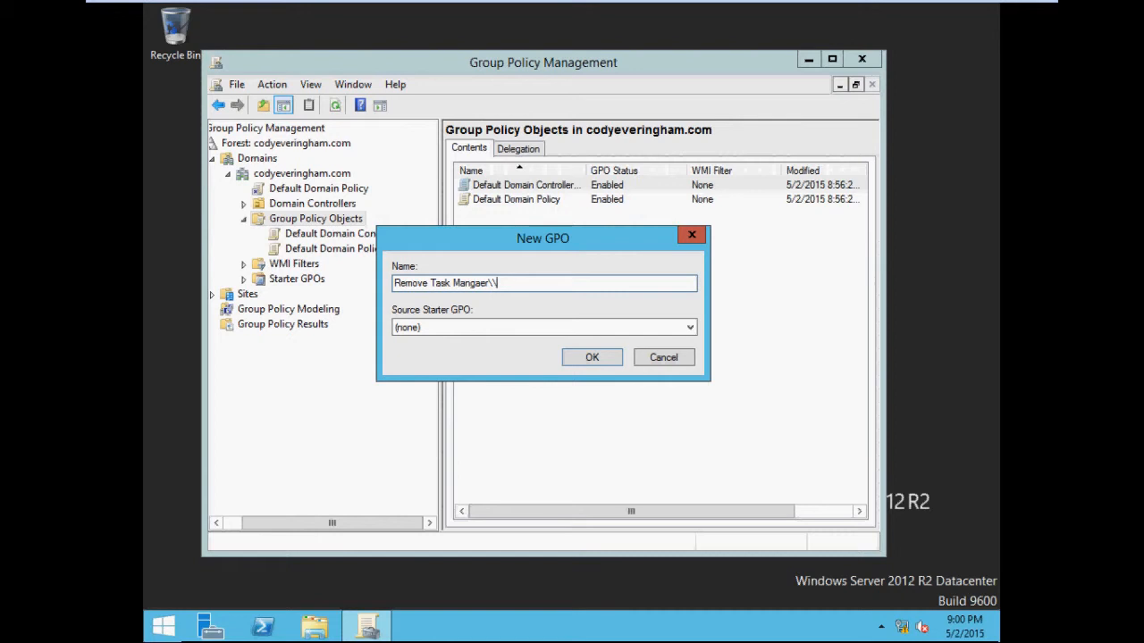
{"action": "key", "text": "BackSpace"}
{"action": "key", "text": "BackSpace"}
{"action": "key", "text": "BackSpace"}
{"action": "key", "text": "BackSpace"}
{"action": "key", "text": "BackSpace"}
{"action": "key", "text": "BackSpace"}
{"action": "key", "text": "BackSpace"}
{"action": "key", "text": "BackSpace"}
{"action": "type", "text": "anage"}
{"action": "left_click", "coordinate": [607, 355]}
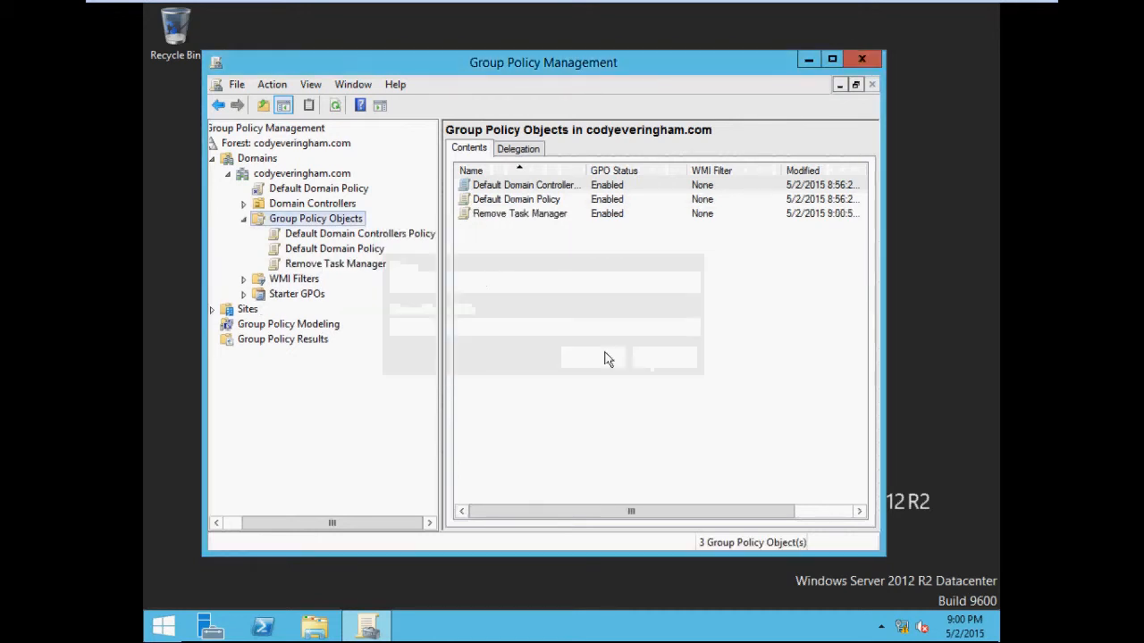
Step: Open the Remove Task Manager GPO for editing
{"action": "left_click", "coordinate": [325, 266]}
{"action": "right_click", "coordinate": [325, 267]}
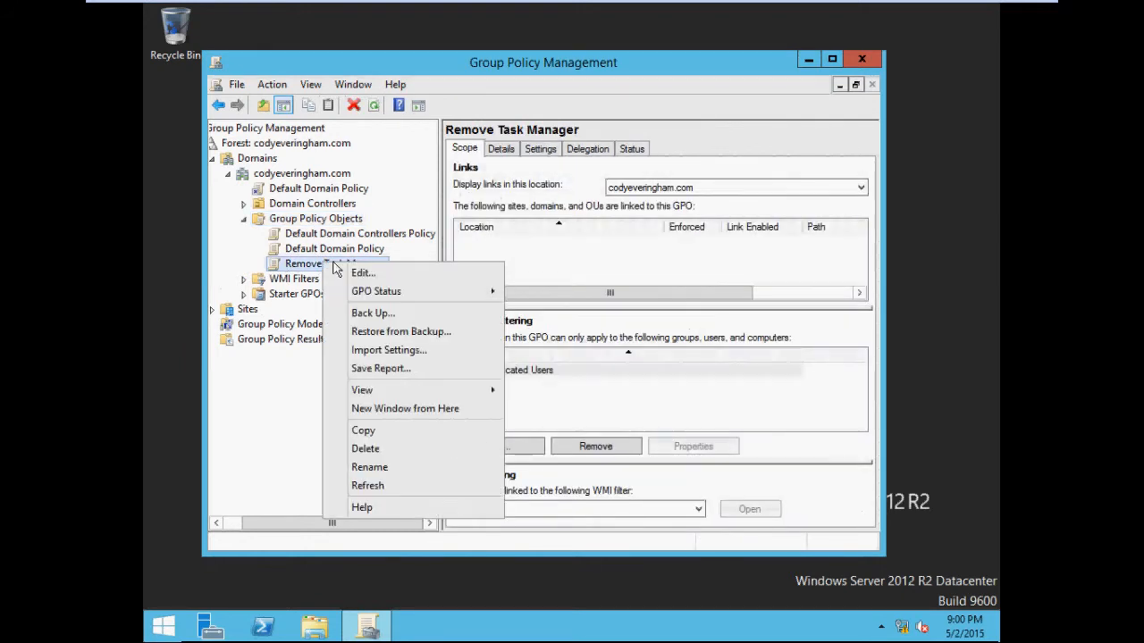
{"action": "left_click", "coordinate": [387, 274]}
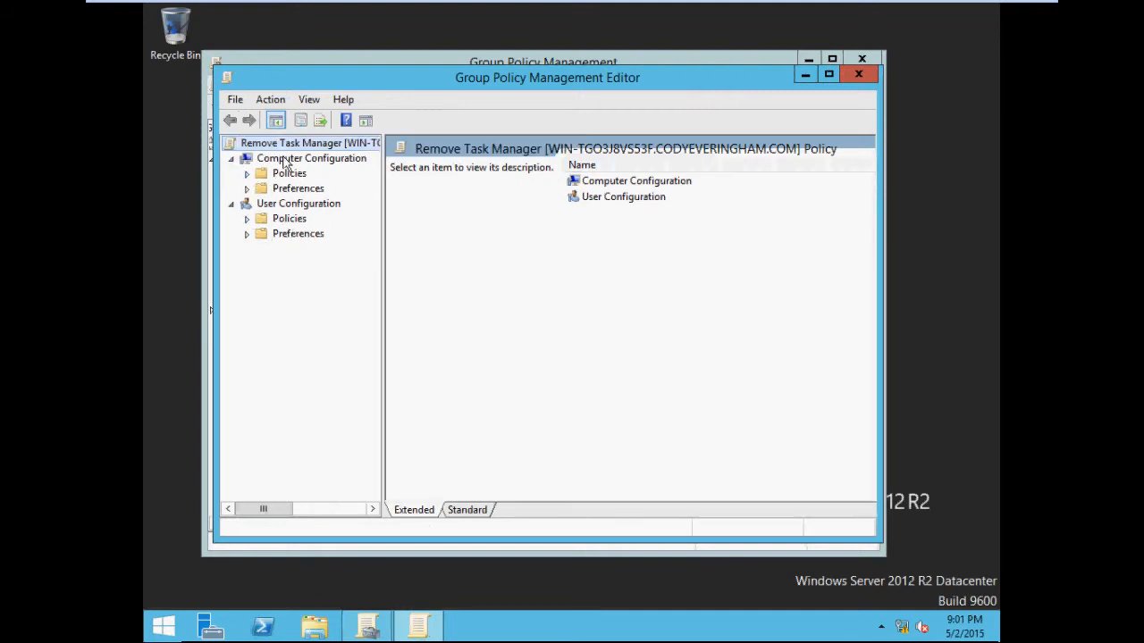
Step: Browse the GPO's configuration nodes and open All Settings under User Configuration's Administrative Templates
{"action": "left_click", "coordinate": [299, 205]}
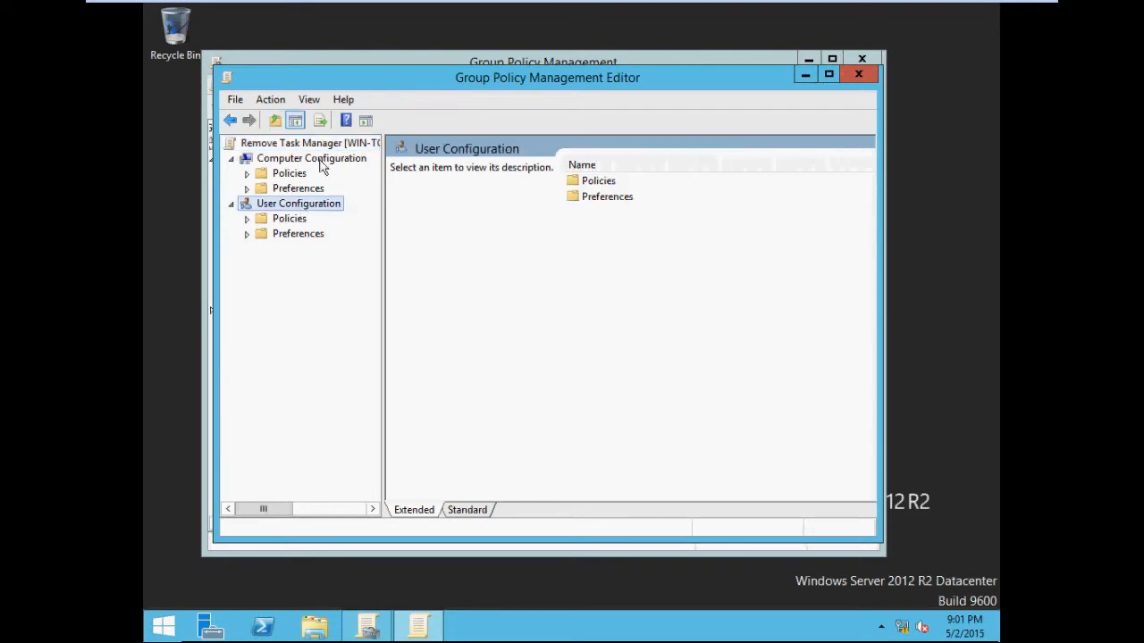
{"action": "left_click", "coordinate": [322, 162]}
{"action": "left_click", "coordinate": [314, 204]}
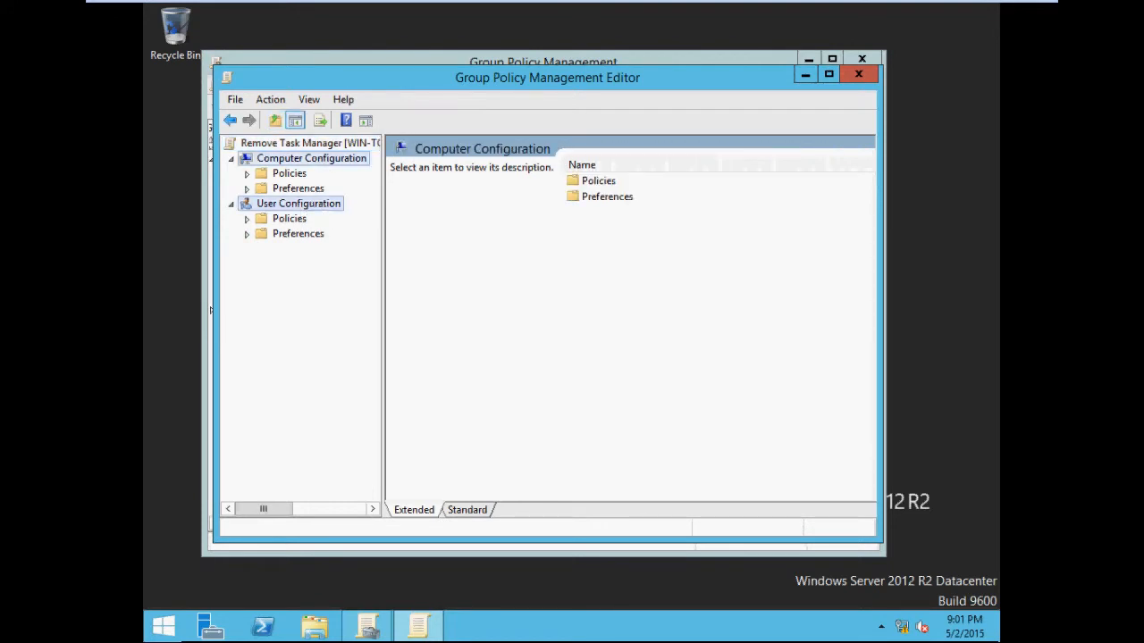
{"action": "left_click", "coordinate": [309, 166]}
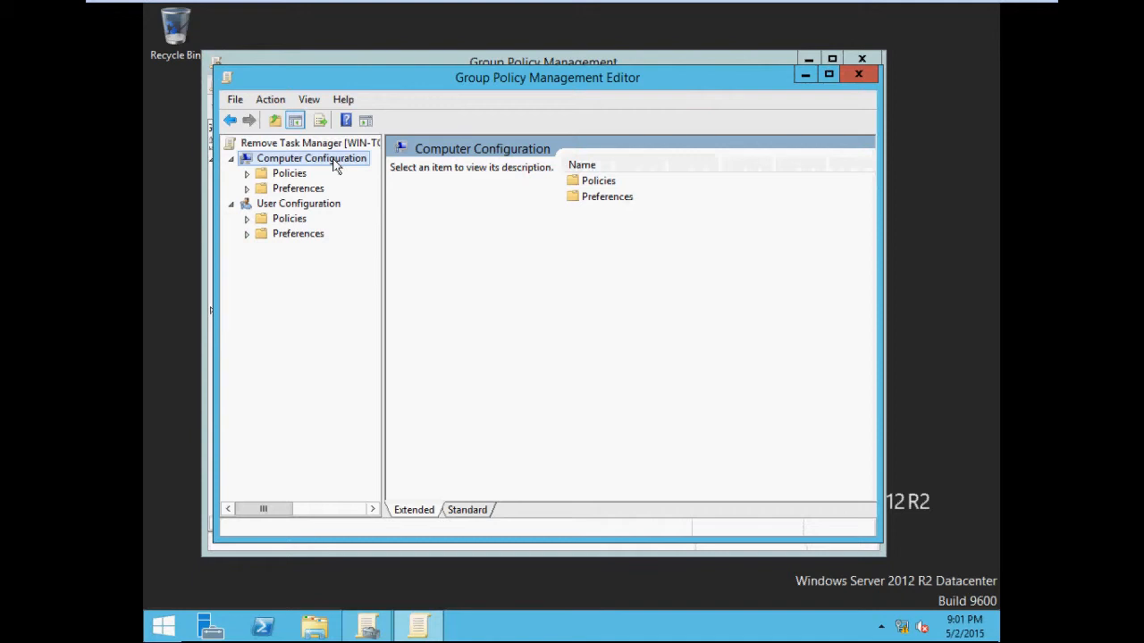
{"action": "left_click", "coordinate": [307, 206]}
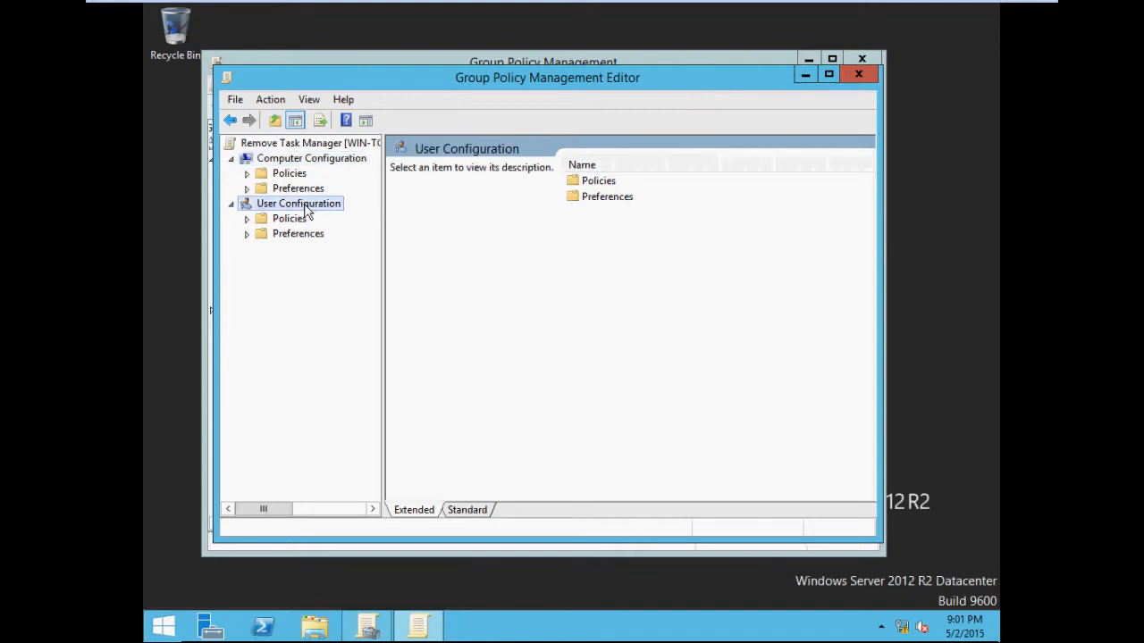
{"action": "left_click", "coordinate": [247, 219]}
{"action": "left_click", "coordinate": [263, 265]}
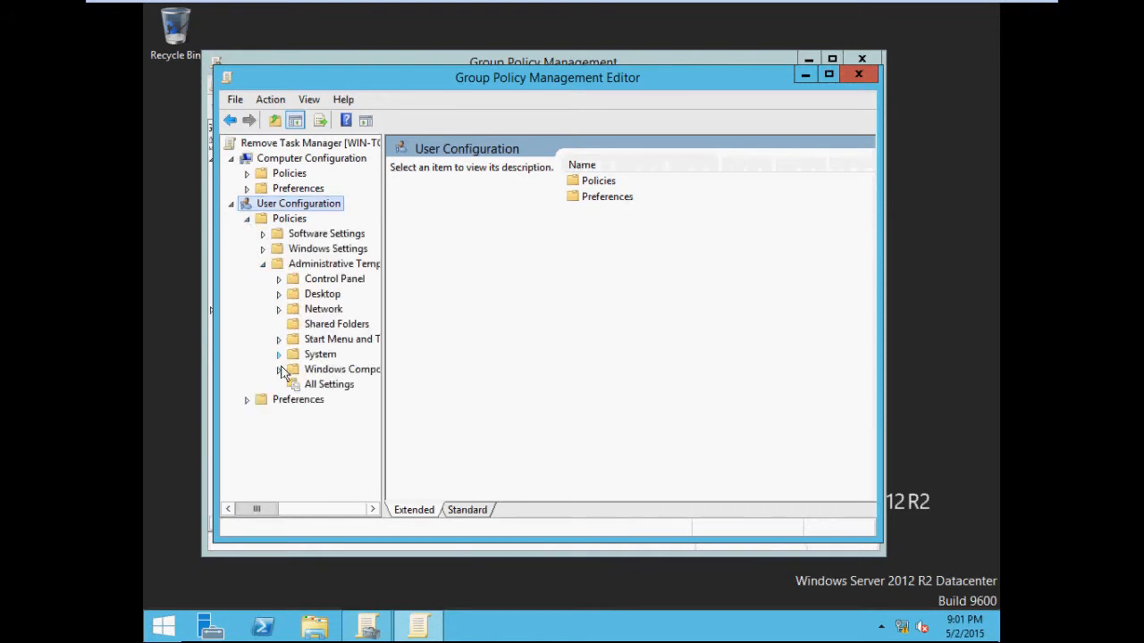
{"action": "left_click", "coordinate": [300, 385]}
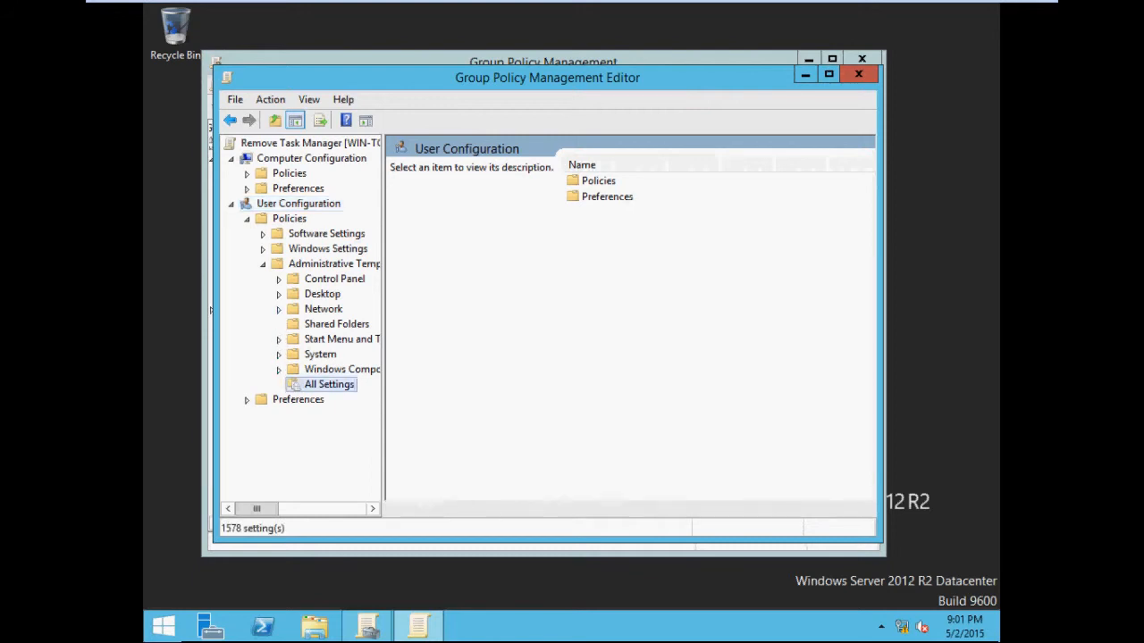
{"action": "left_click_drag", "start_coordinate": [595, 492], "coordinate": [621, 492]}
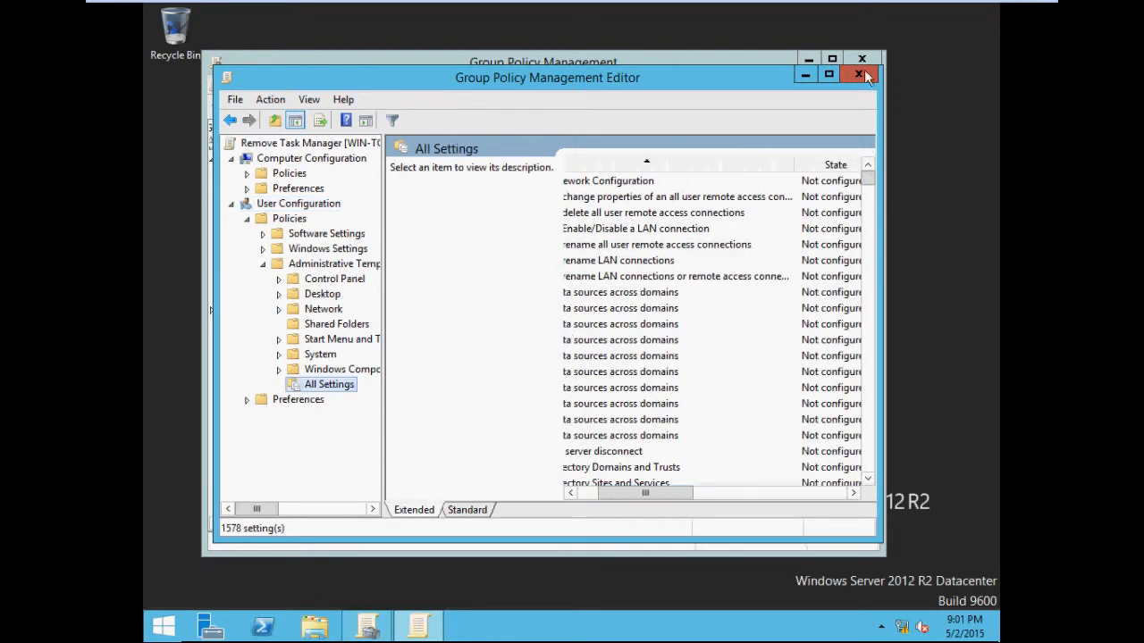
Step: Enable the Remove Task Manager setting in the policy list and close the Group Policy Management Editor
{"action": "left_click", "coordinate": [831, 74]}
{"action": "left_click_drag", "start_coordinate": [630, 567], "coordinate": [577, 570]}
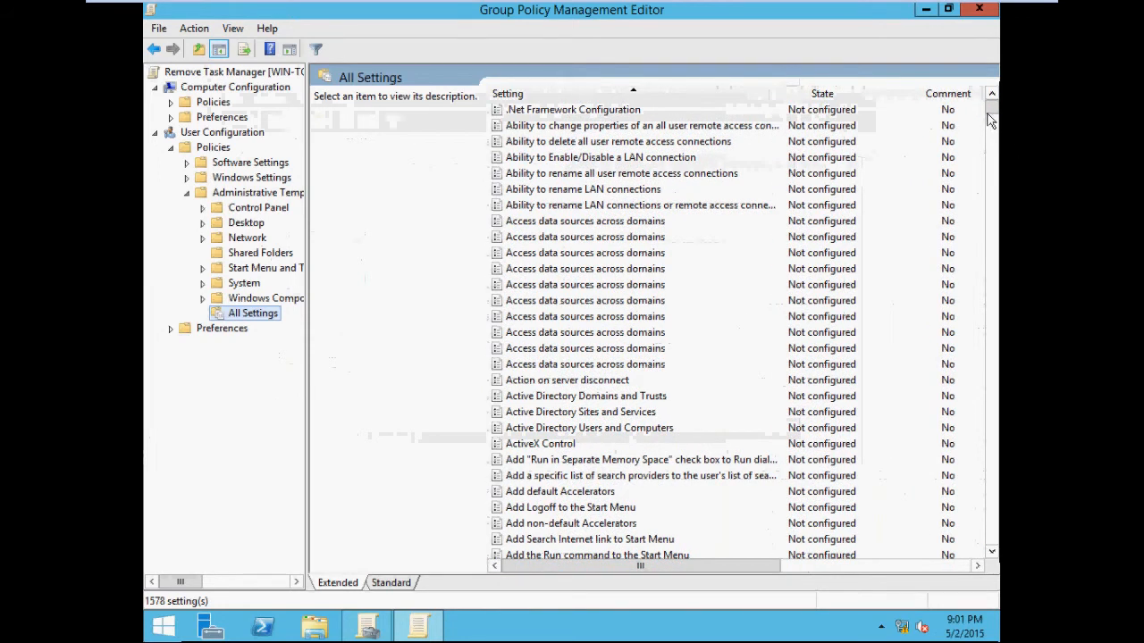
{"action": "left_click_drag", "start_coordinate": [990, 121], "coordinate": [982, 422]}
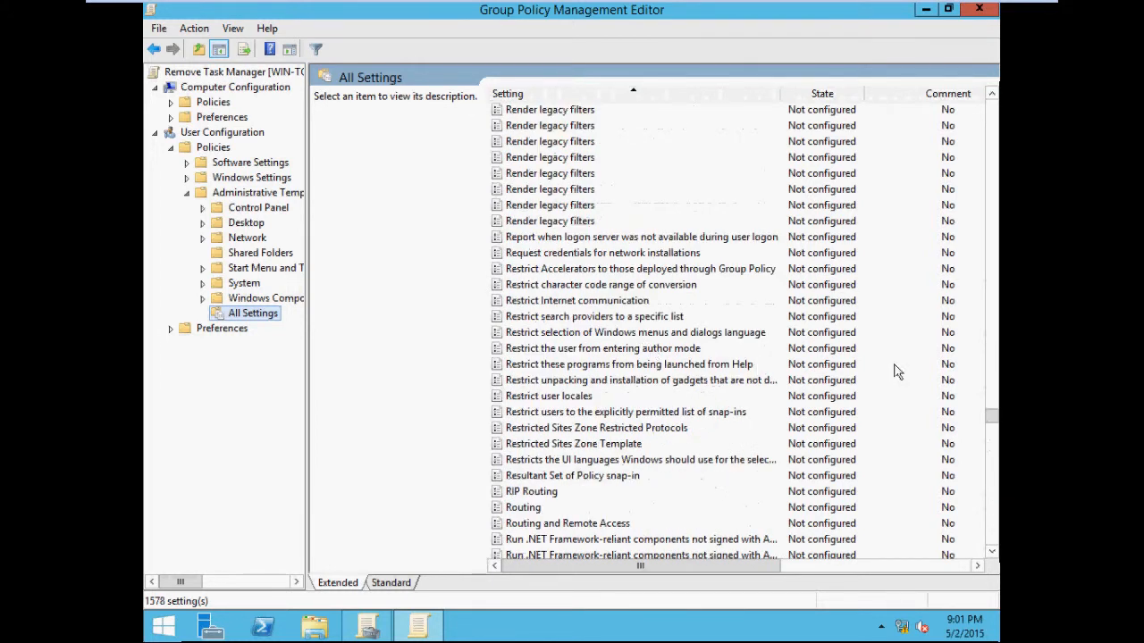
{"action": "left_click", "coordinate": [672, 222]}
{"action": "scroll", "coordinate": [643, 269], "scroll_direction": "up", "scroll_amount": 9}
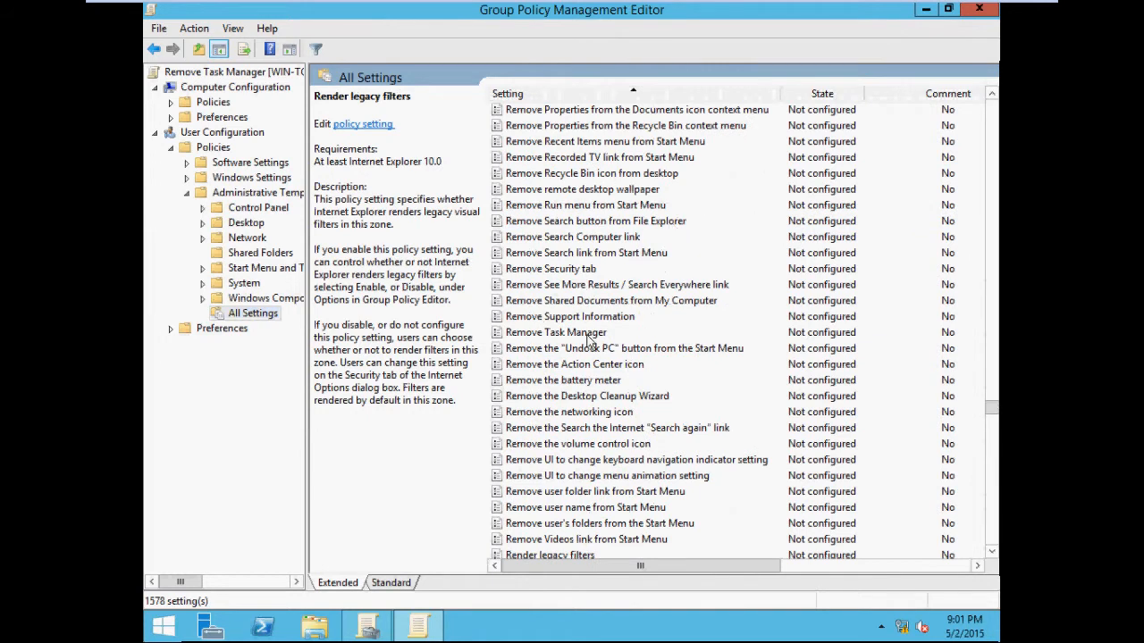
{"action": "left_click", "coordinate": [587, 336]}
{"action": "right_click", "coordinate": [585, 336]}
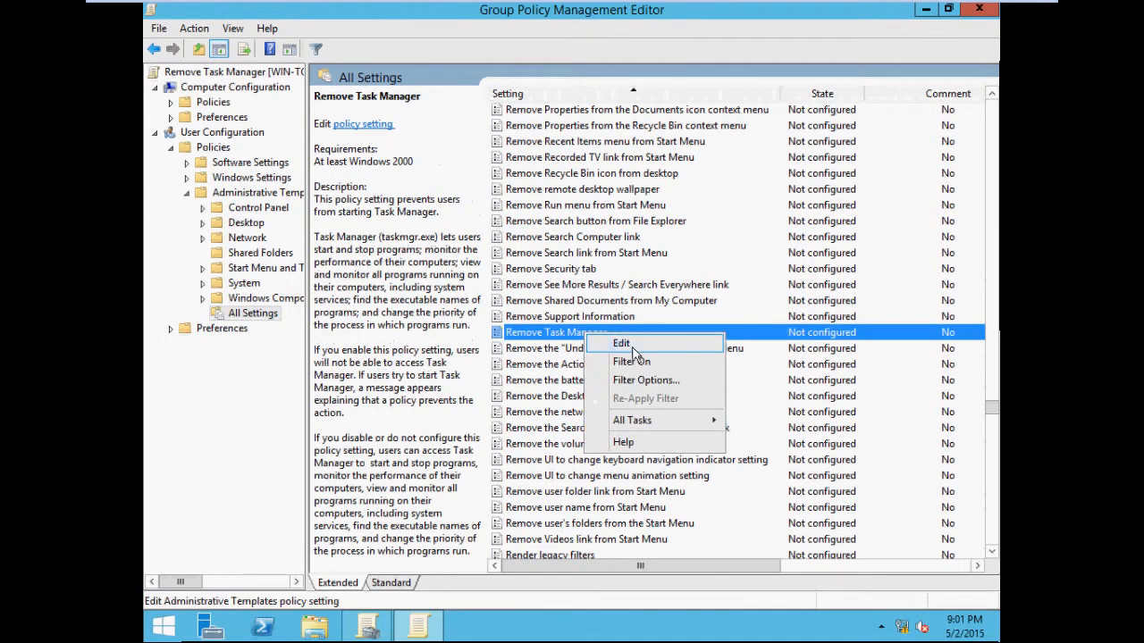
{"action": "left_click", "coordinate": [632, 349]}
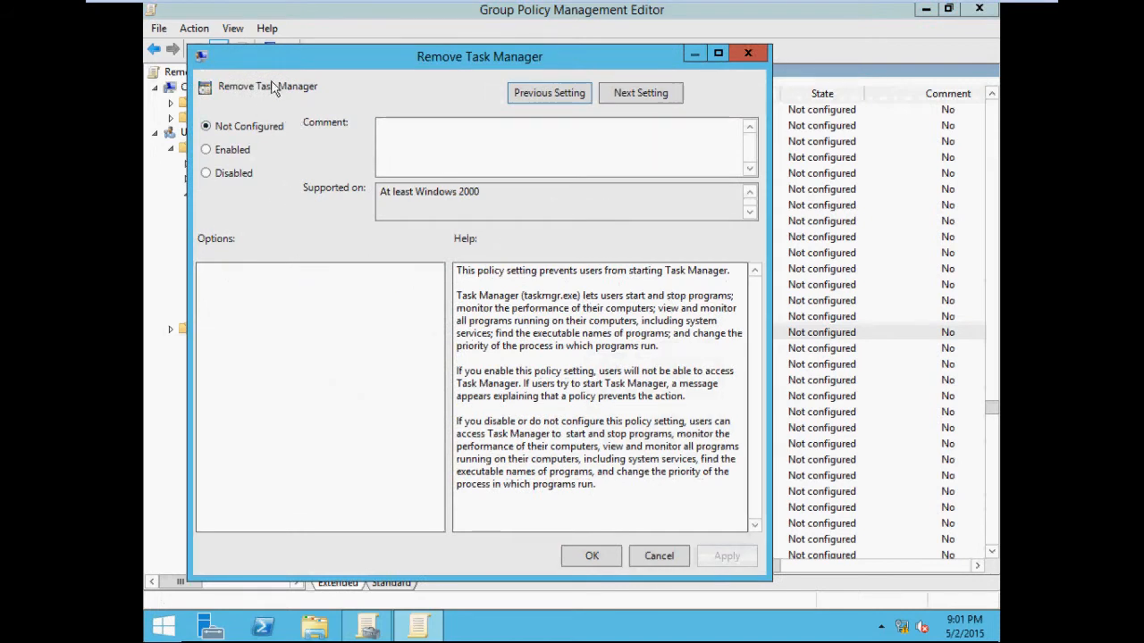
{"action": "left_click_drag", "start_coordinate": [302, 61], "coordinate": [394, 31]}
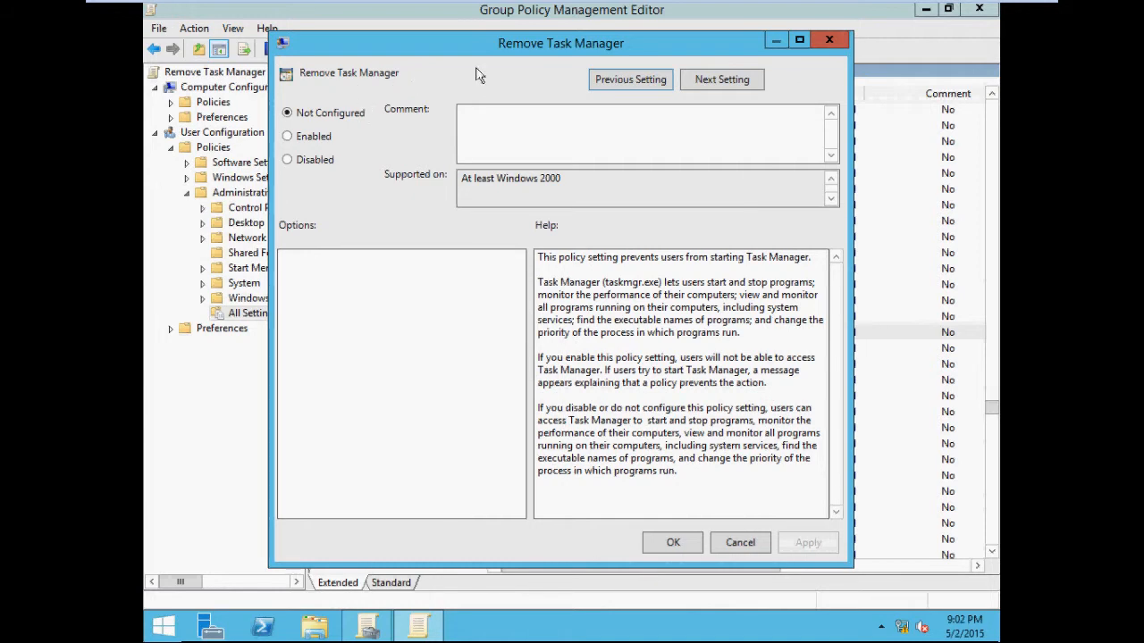
{"action": "left_click", "coordinate": [313, 143]}
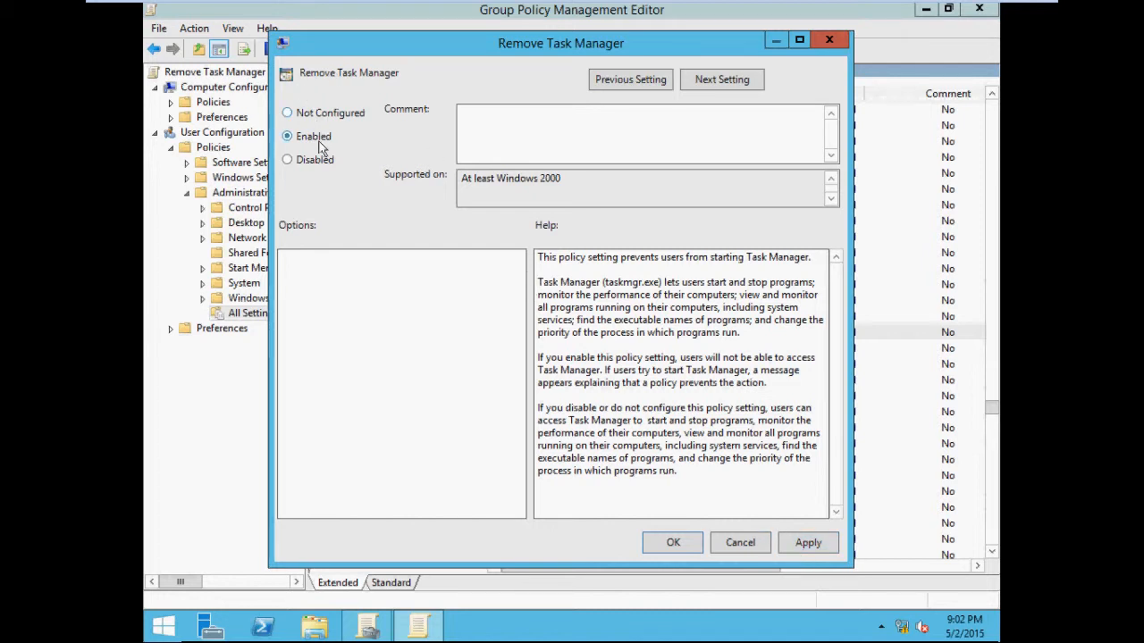
{"action": "left_click", "coordinate": [673, 543]}
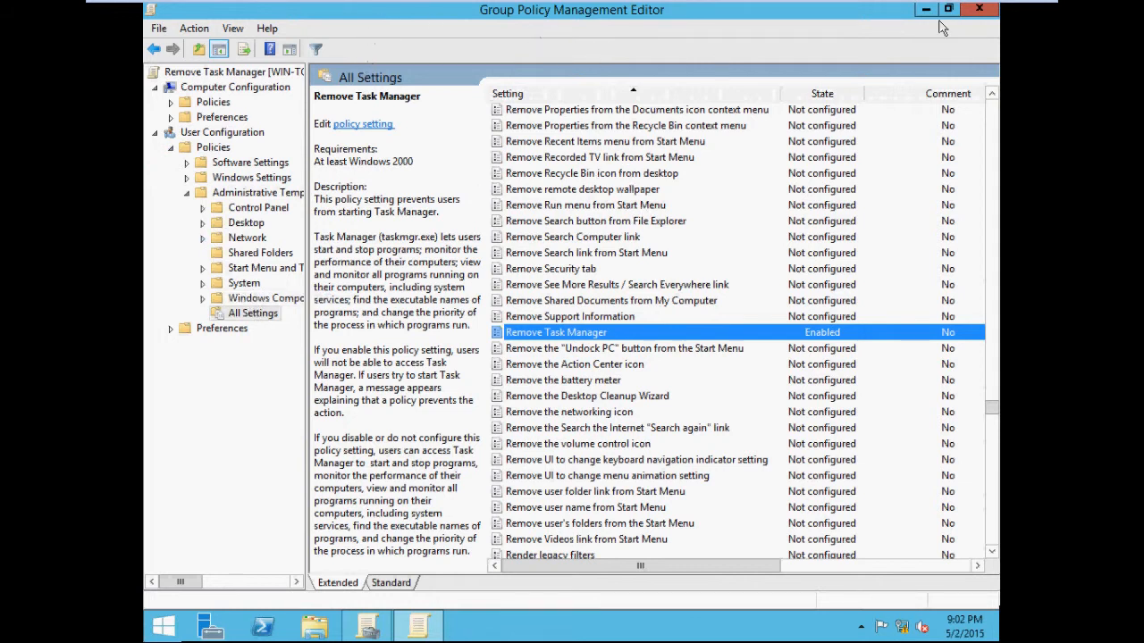
{"action": "left_click", "coordinate": [978, 9]}
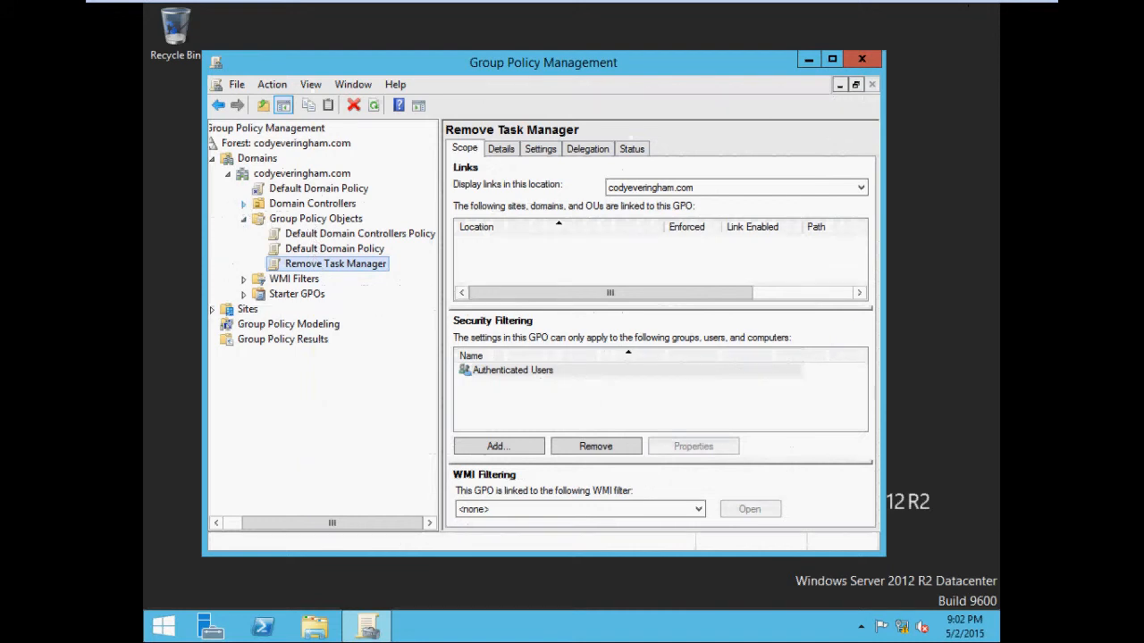
Step: Create a new organizational unit named Standard in the codyeveringham.com domain
{"action": "left_click", "coordinate": [243, 203]}
{"action": "left_click", "coordinate": [243, 204]}
{"action": "right_click", "coordinate": [269, 175]}
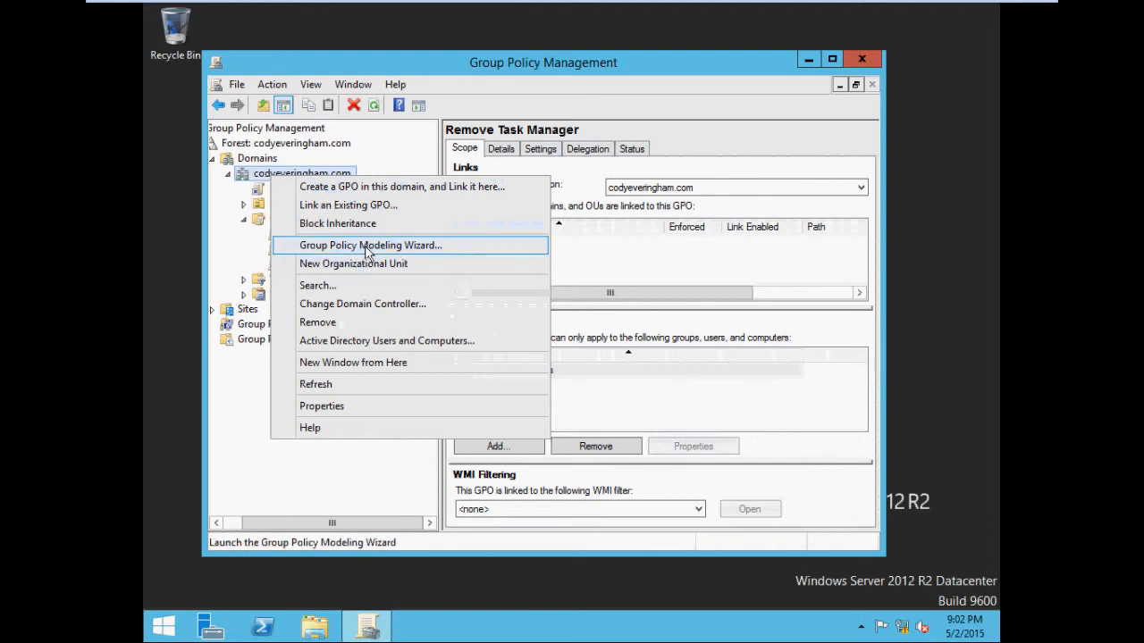
{"action": "left_click", "coordinate": [389, 269]}
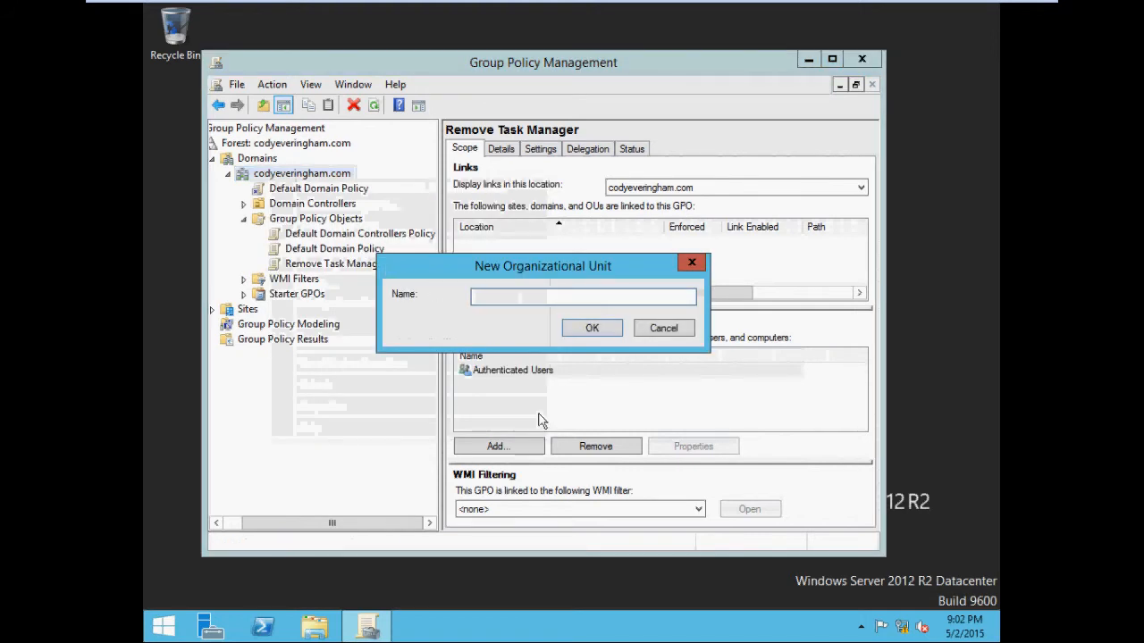
{"action": "type", "text": "Standard"}
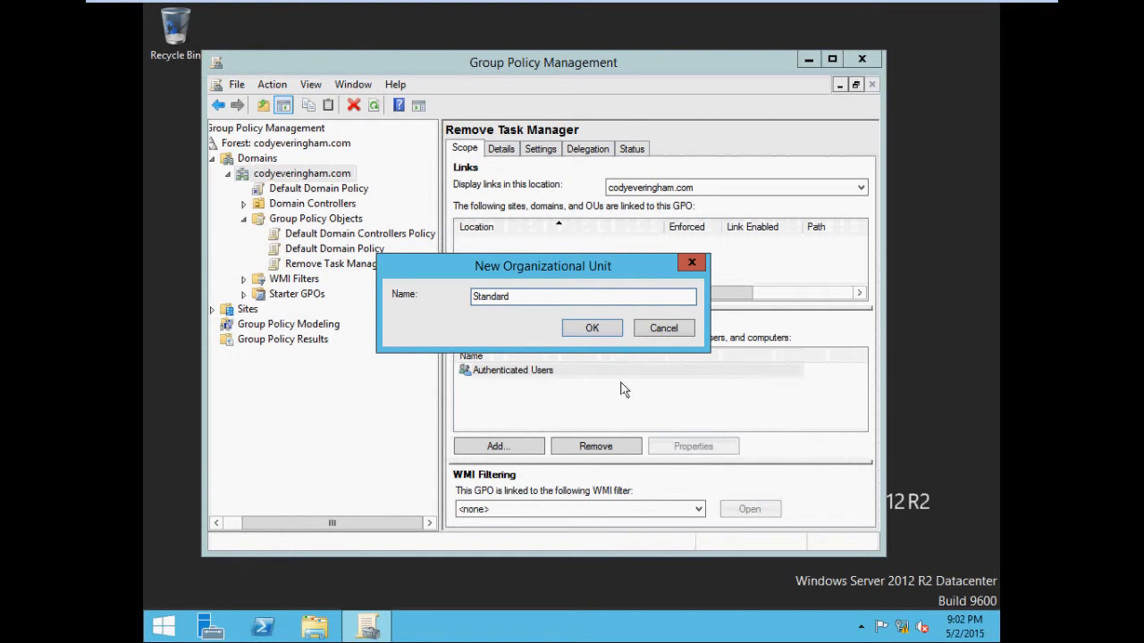
{"action": "left_click", "coordinate": [589, 331]}
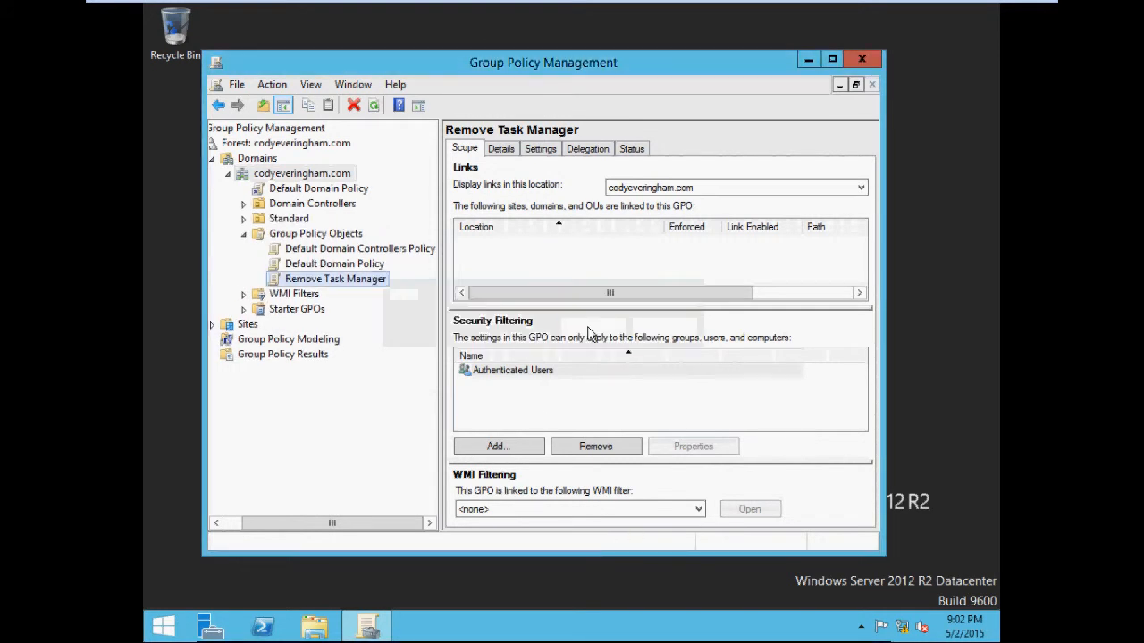
Step: Inspect the context menus of the Default Domain Controllers Policy and Remove Task Manager GPOs
{"action": "left_click", "coordinate": [356, 249]}
{"action": "right_click", "coordinate": [356, 254]}
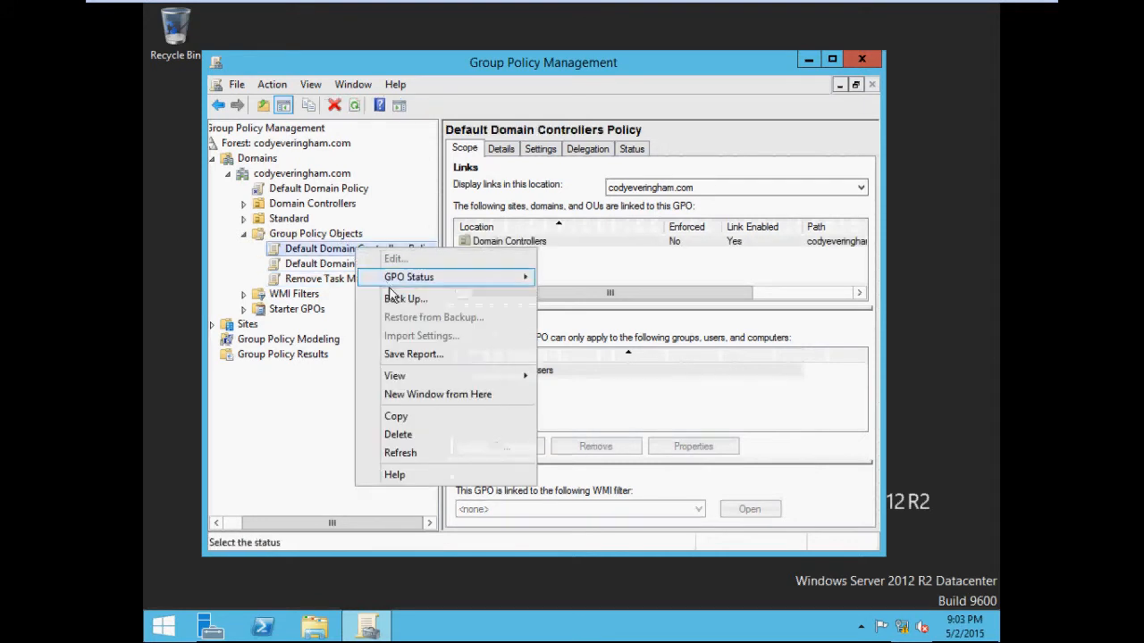
{"action": "left_click", "coordinate": [336, 265]}
{"action": "left_click", "coordinate": [341, 251]}
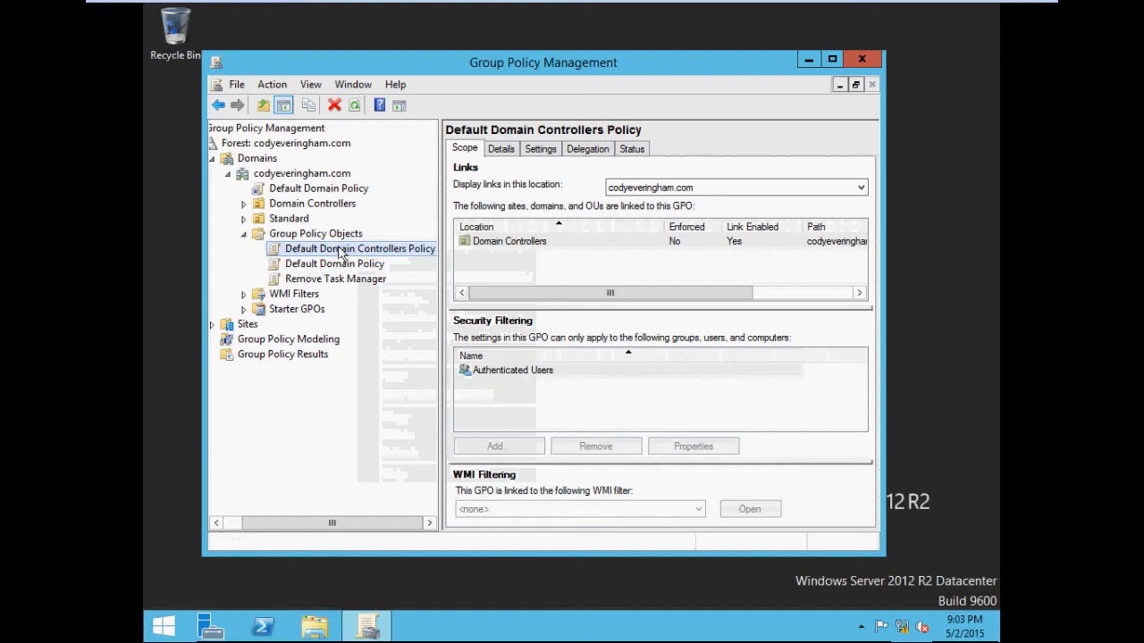
{"action": "right_click", "coordinate": [341, 252]}
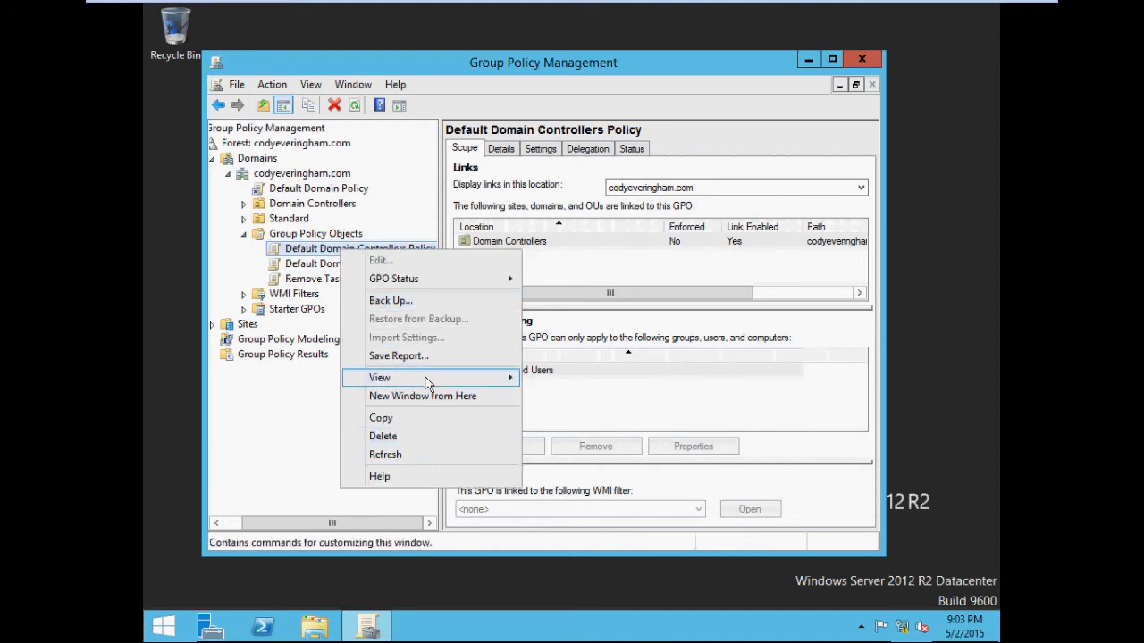
{"action": "left_click", "coordinate": [323, 256]}
{"action": "right_click", "coordinate": [322, 252]}
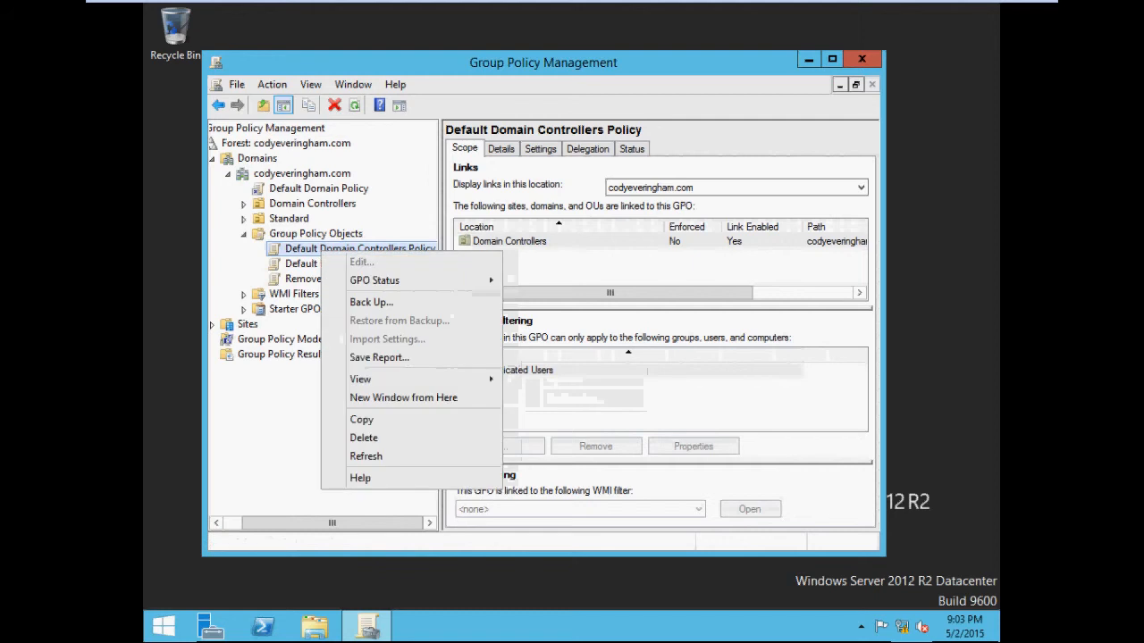
{"action": "left_click", "coordinate": [299, 279]}
{"action": "right_click", "coordinate": [294, 281]}
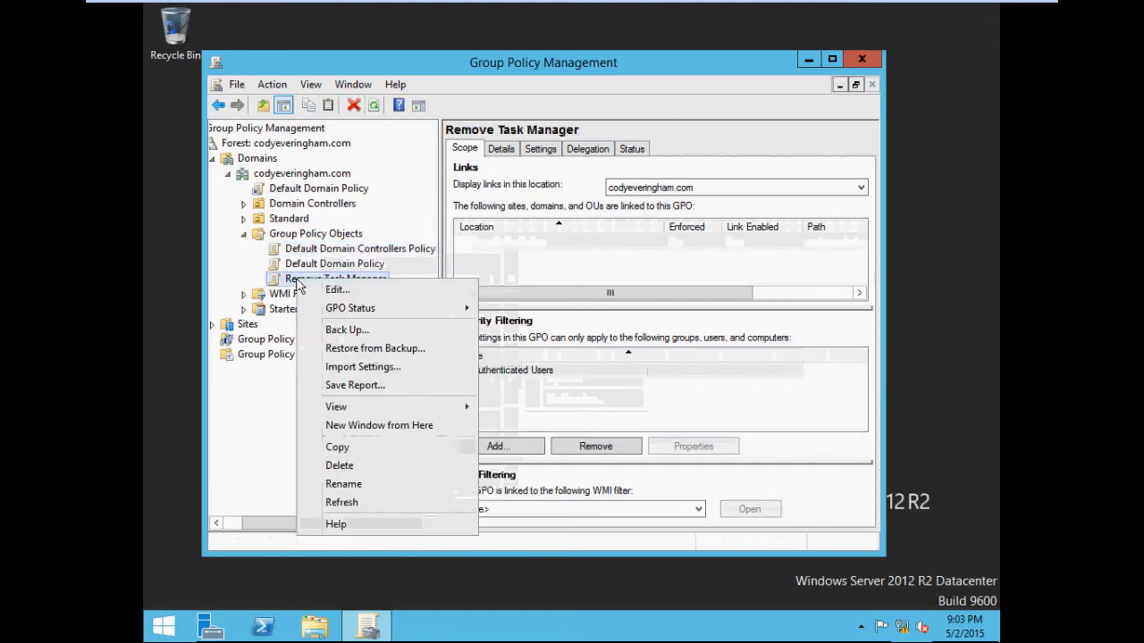
{"action": "left_click", "coordinate": [293, 283]}
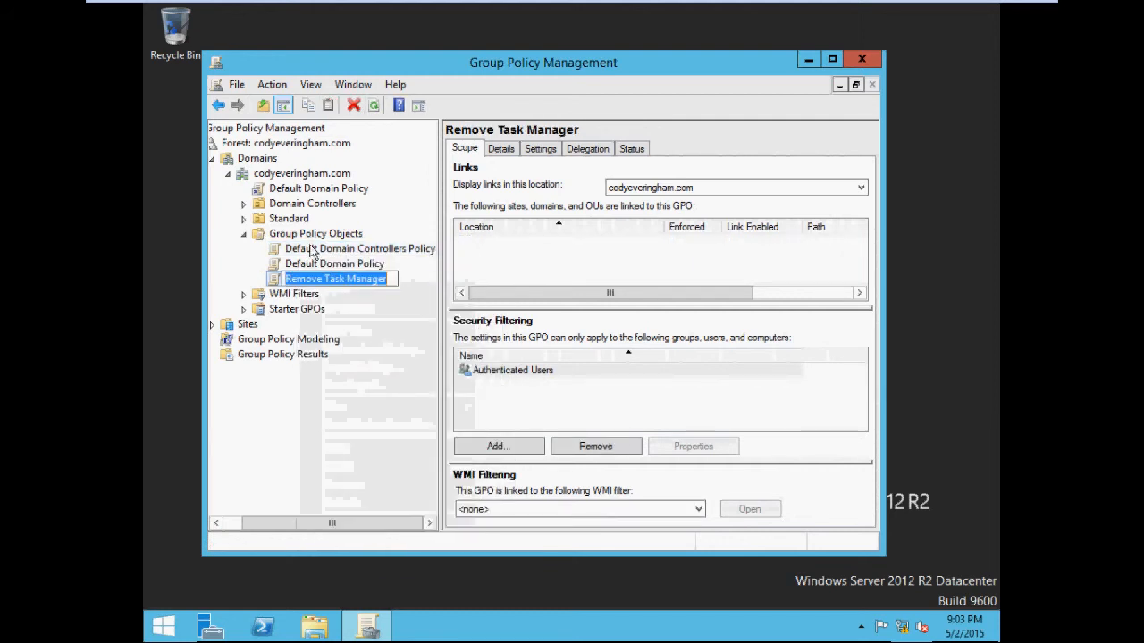
{"action": "right_click", "coordinate": [308, 276]}
{"action": "key", "text": "Escape"}
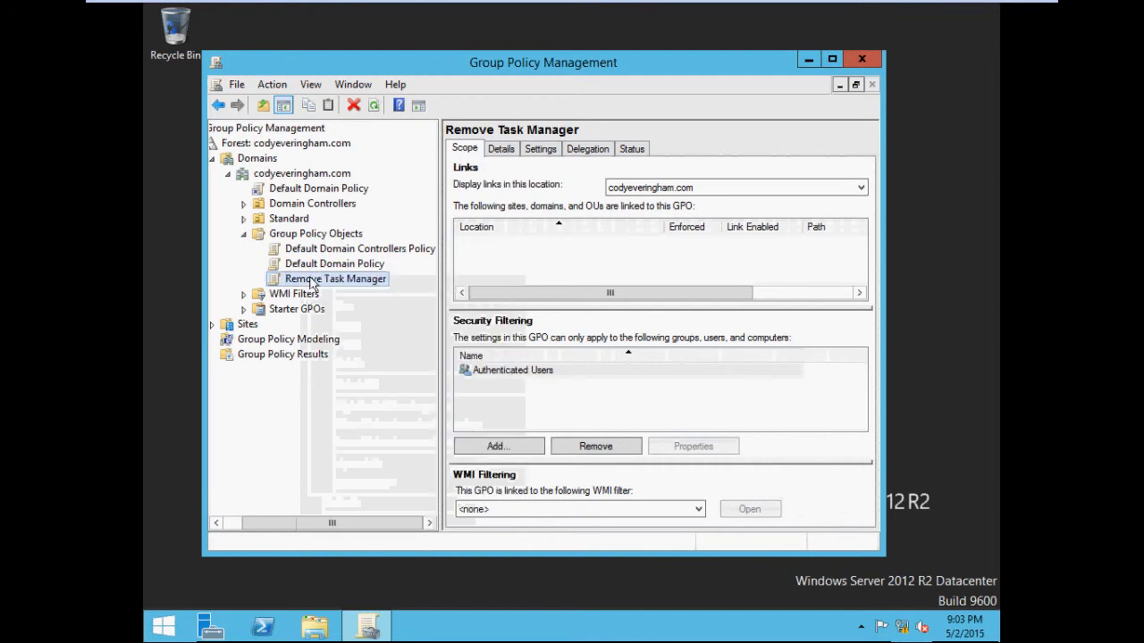
{"action": "right_click", "coordinate": [311, 280]}
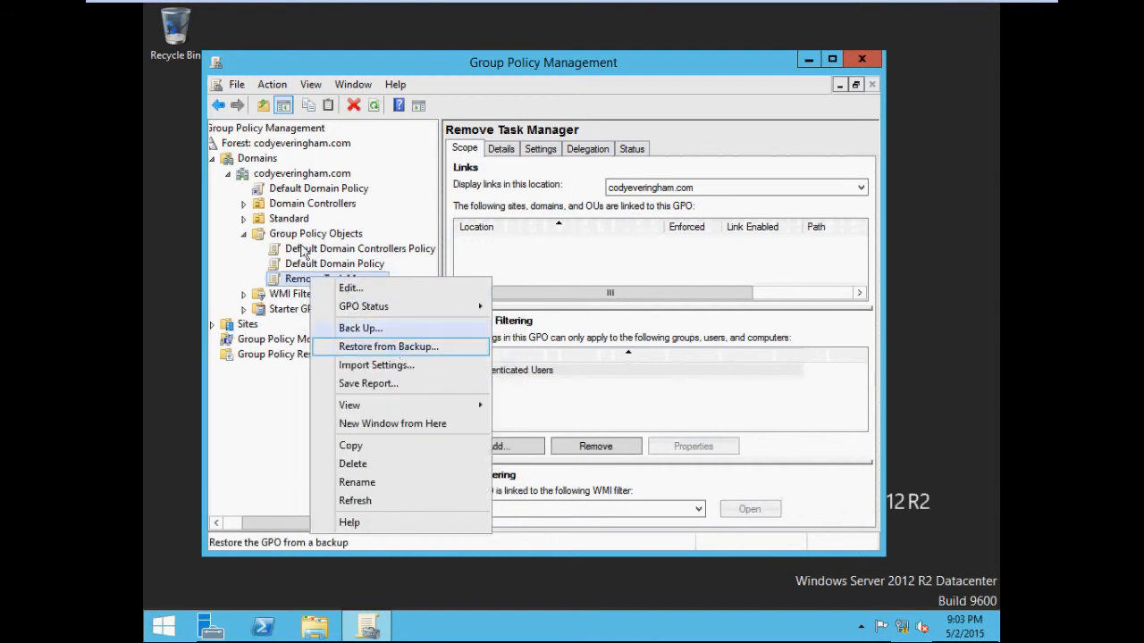
Step: Link the existing Default Domain Controllers Policy and Remove Task Manager GPOs to the Standard OU
{"action": "left_click", "coordinate": [294, 218]}
{"action": "right_click", "coordinate": [292, 218]}
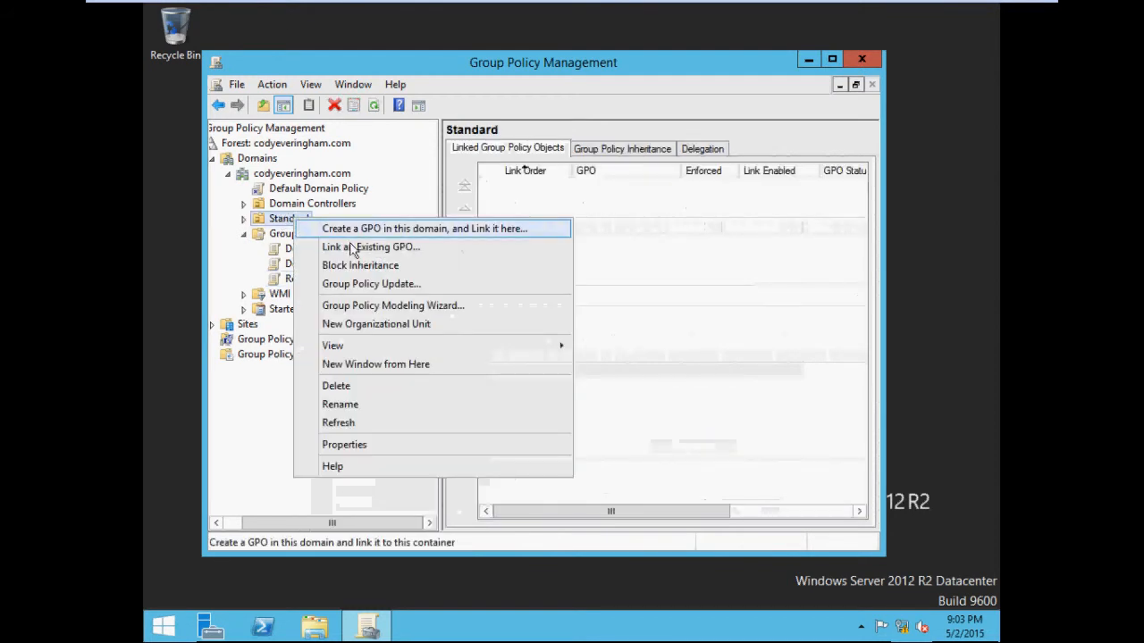
{"action": "left_click", "coordinate": [370, 247]}
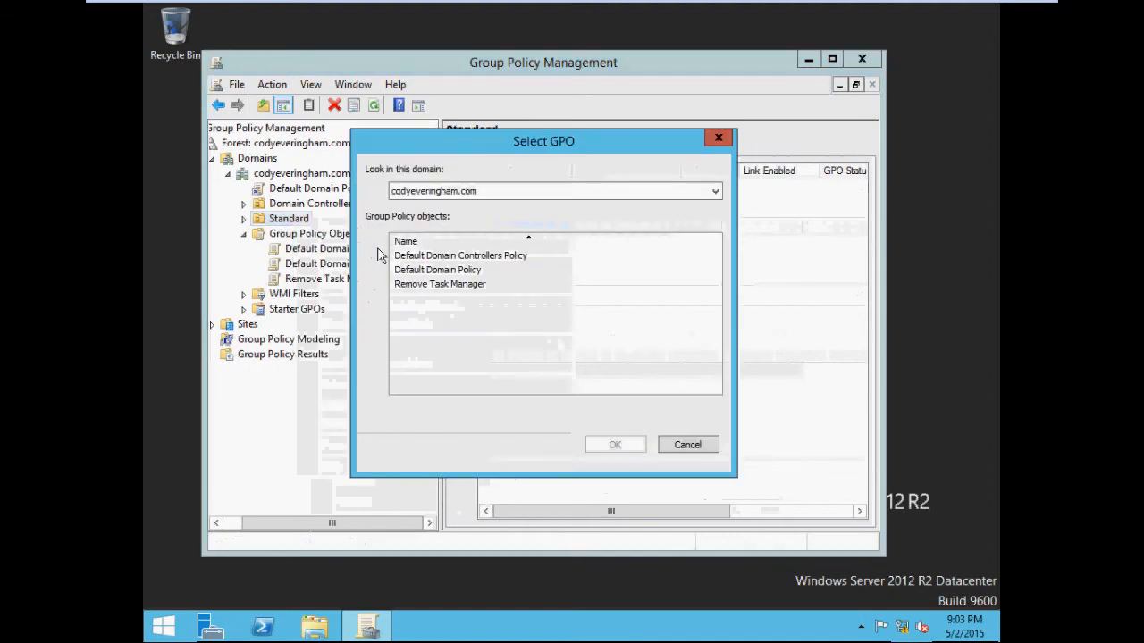
{"action": "left_click", "coordinate": [442, 257]}
{"action": "left_click", "coordinate": [451, 284], "text": "ctrl"}
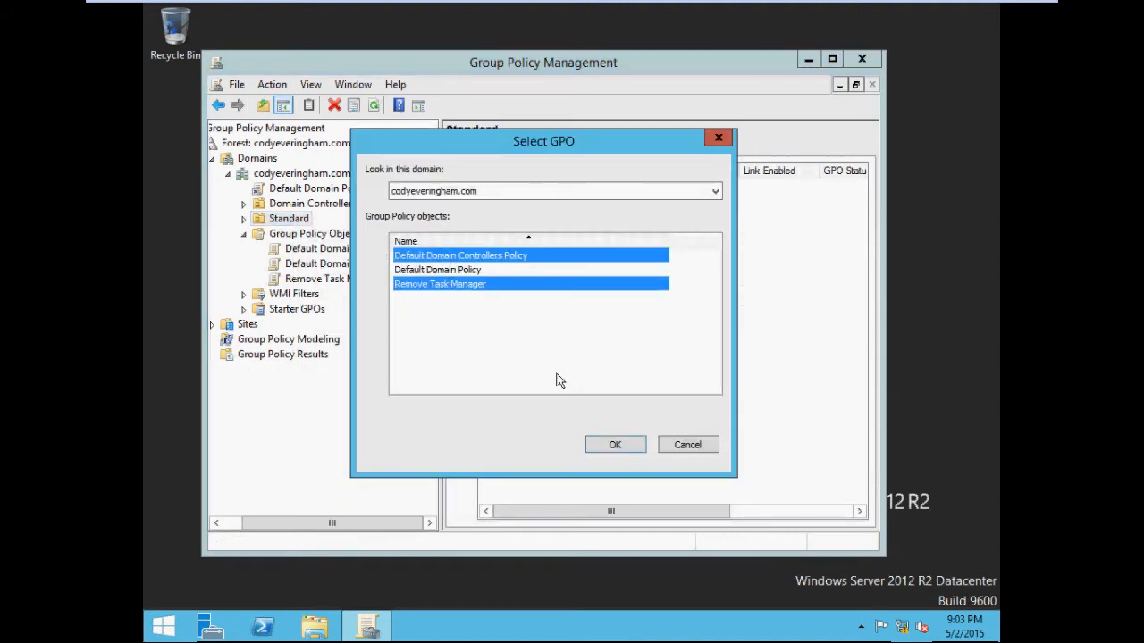
{"action": "left_click", "coordinate": [613, 444]}
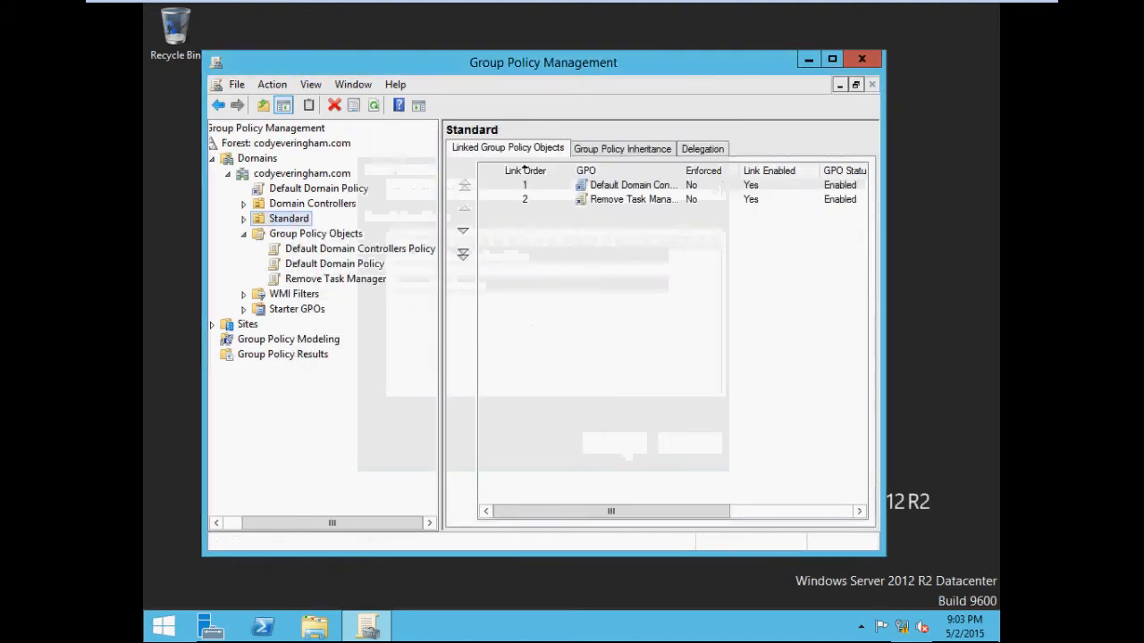
Step: Review the links of the Default Domain Controllers Policy
{"action": "left_click", "coordinate": [354, 253]}
{"action": "right_click", "coordinate": [354, 253]}
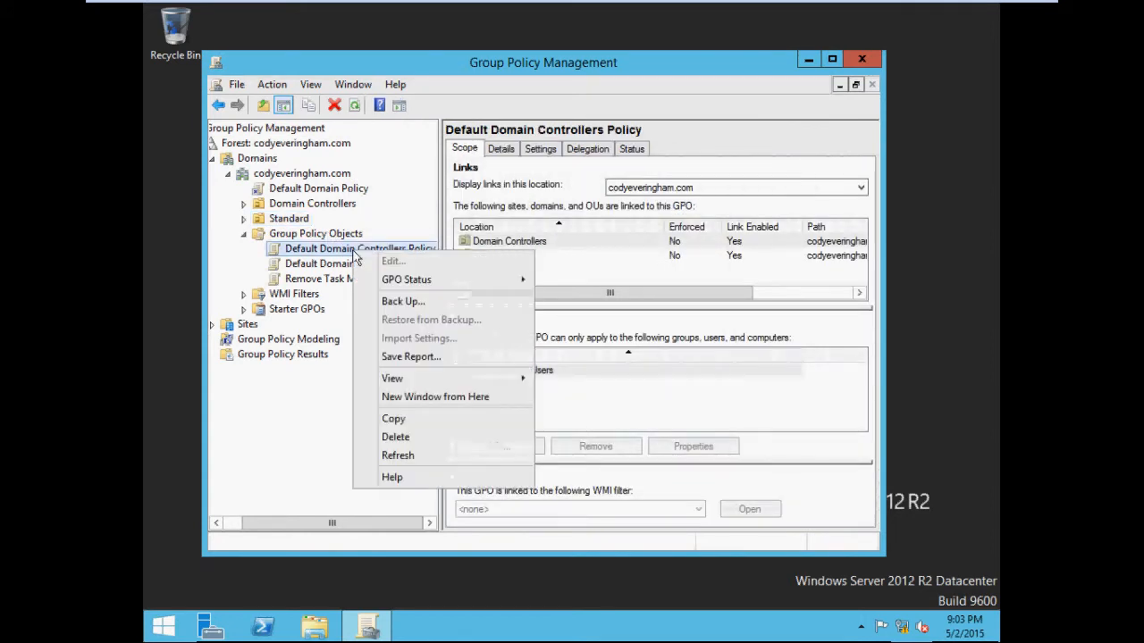
{"action": "left_click", "coordinate": [345, 256]}
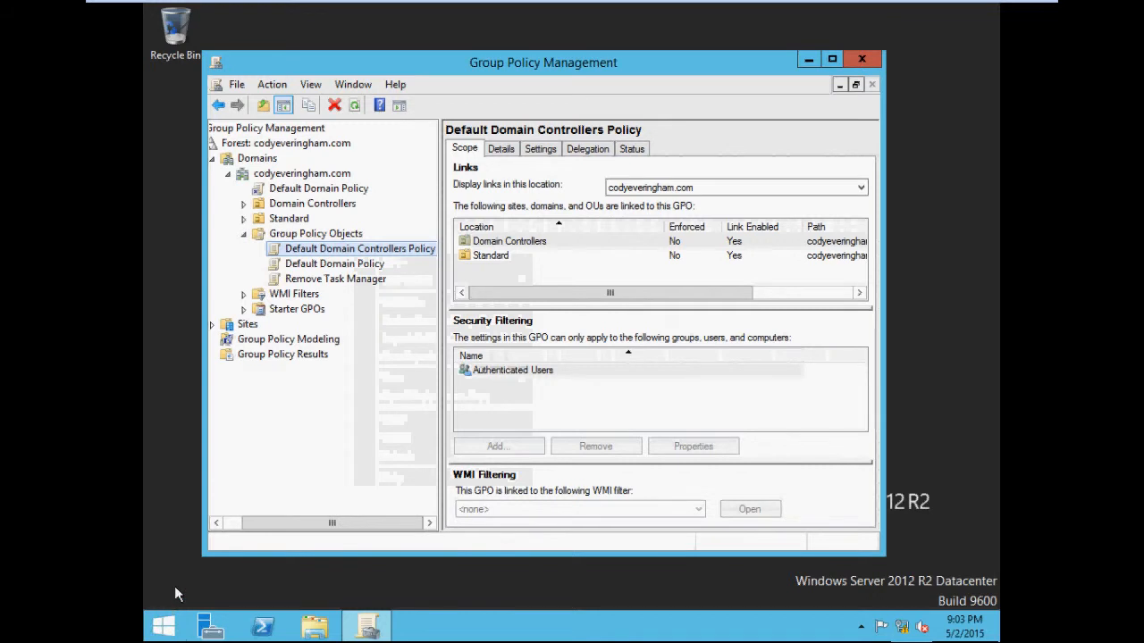
Step: Sign out of the Windows session from the Start screen's user menu
{"action": "left_click", "coordinate": [163, 628]}
{"action": "left_click", "coordinate": [152, 636]}
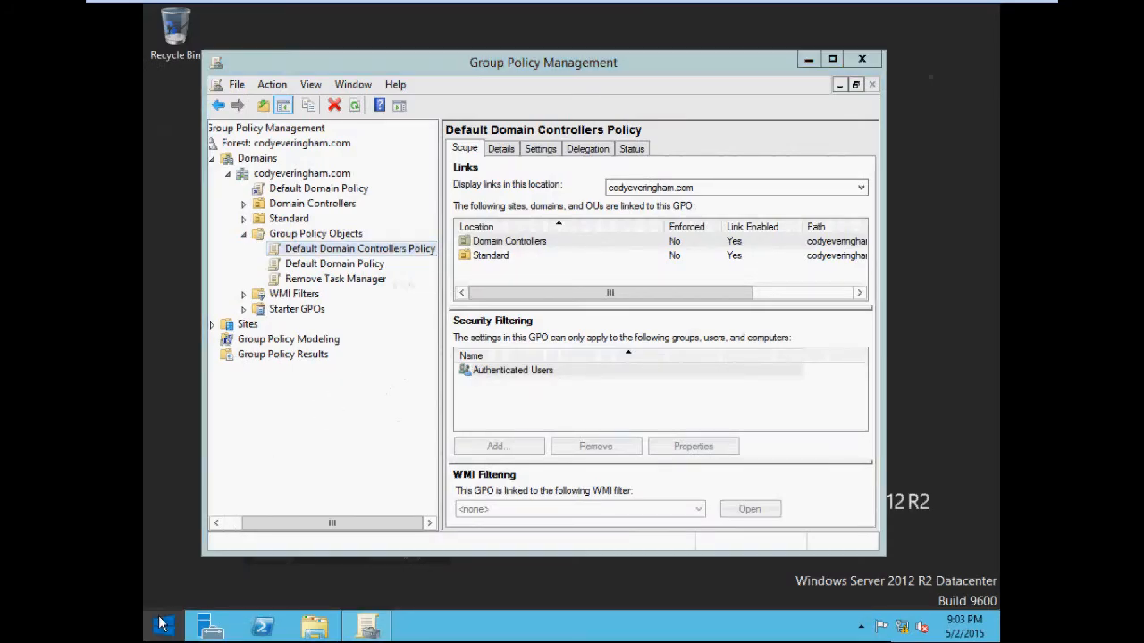
{"action": "left_click", "coordinate": [164, 626]}
{"action": "left_click", "coordinate": [916, 71]}
{"action": "left_click", "coordinate": [842, 158]}
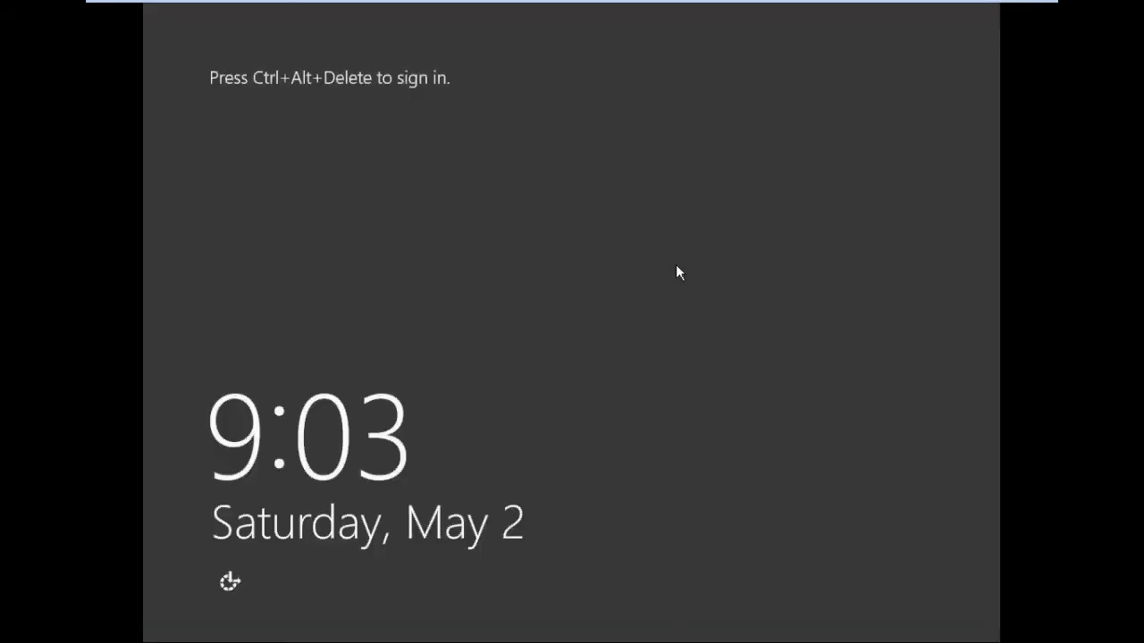
Step: Sign in to the server as administrator, entering the account password
{"action": "key", "text": "ctrl+alt+Delete"}
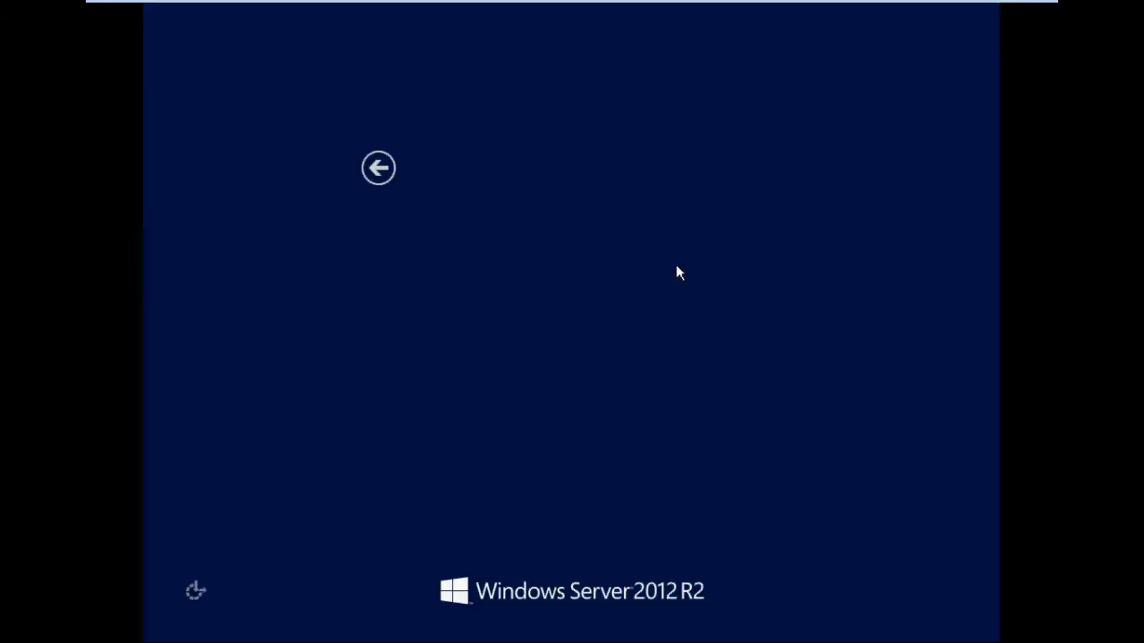
{"action": "left_click", "coordinate": [678, 266]}
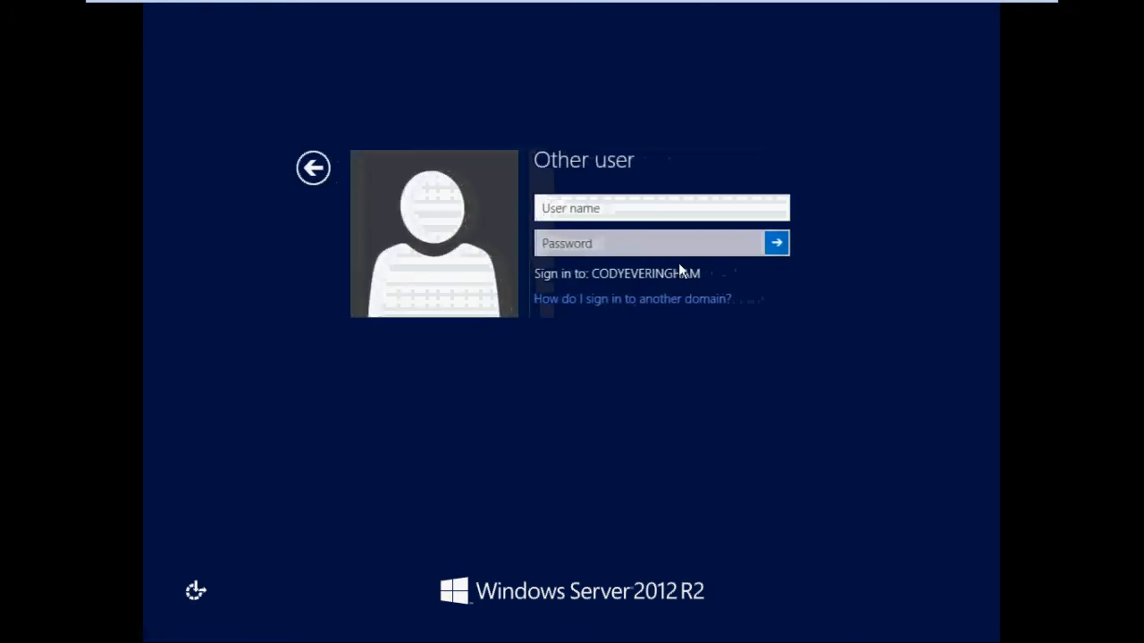
{"action": "type", "text": "adm"}
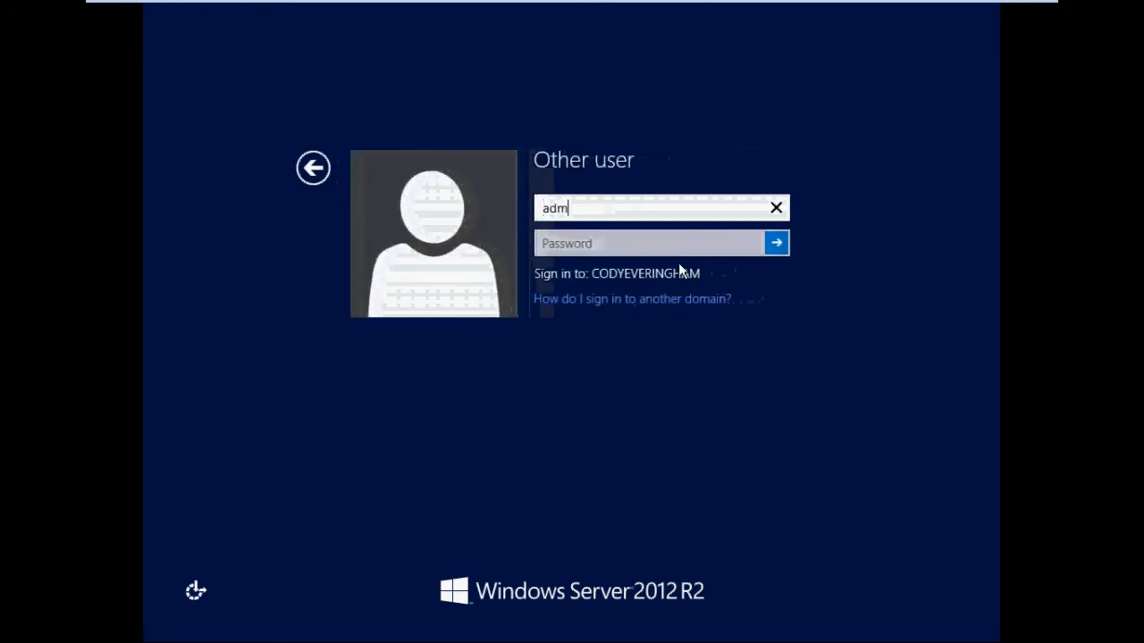
{"action": "type", "text": "inistrator"}
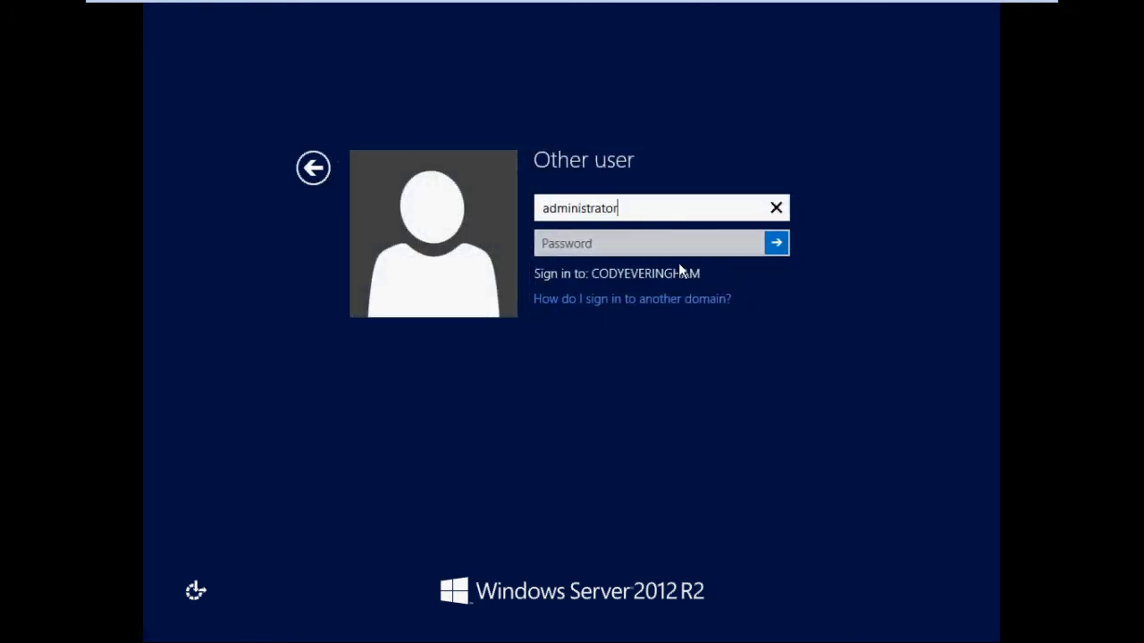
{"action": "key", "text": "Tab"}
{"action": "key", "text": "Caps_Lock"}
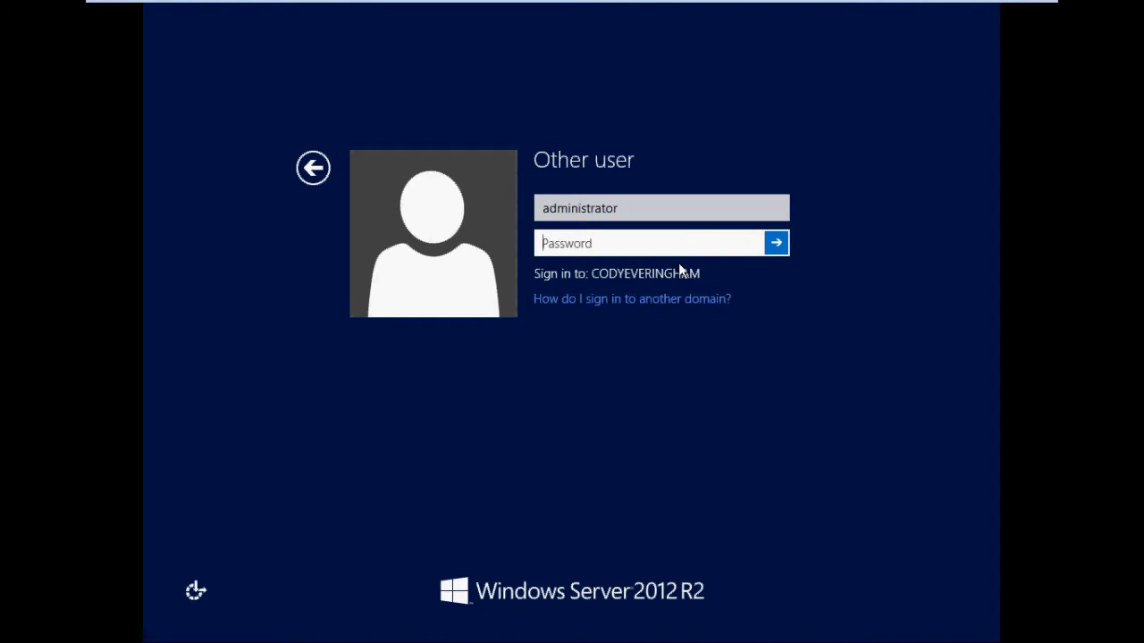
{"action": "type", "text": "••••••••••"}
{"action": "key", "text": "Return"}
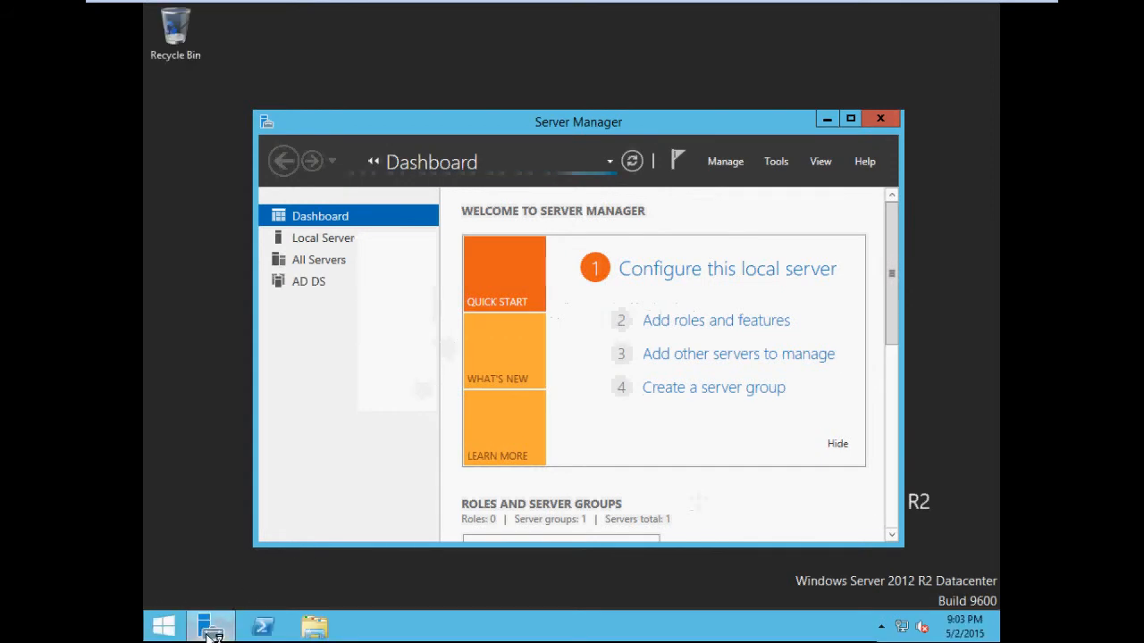
Step: Open Group Policy Management and expand the codyeveringham.com domain down to its Group Policy Objects container
{"action": "mouse_move", "coordinate": [211, 634]}
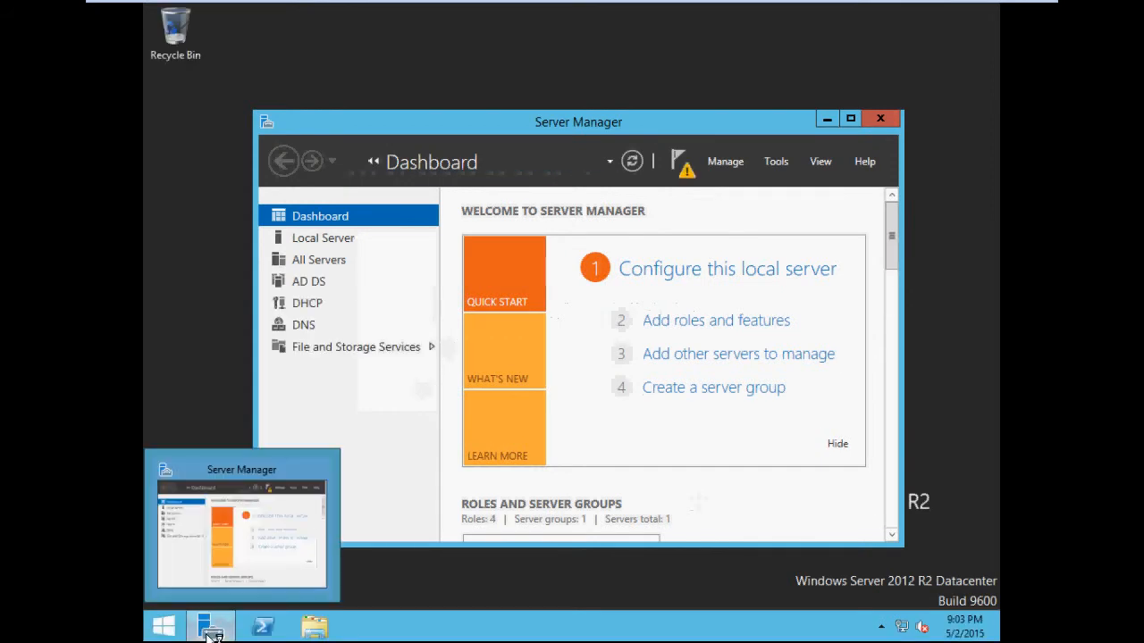
{"action": "left_click", "coordinate": [776, 164]}
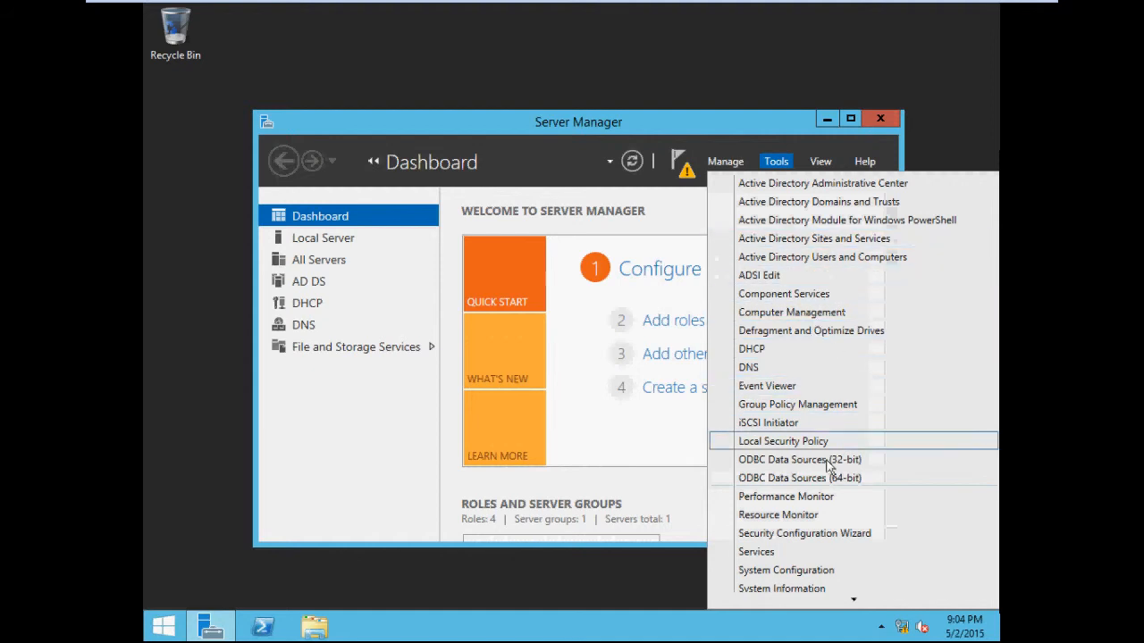
{"action": "left_click", "coordinate": [804, 405]}
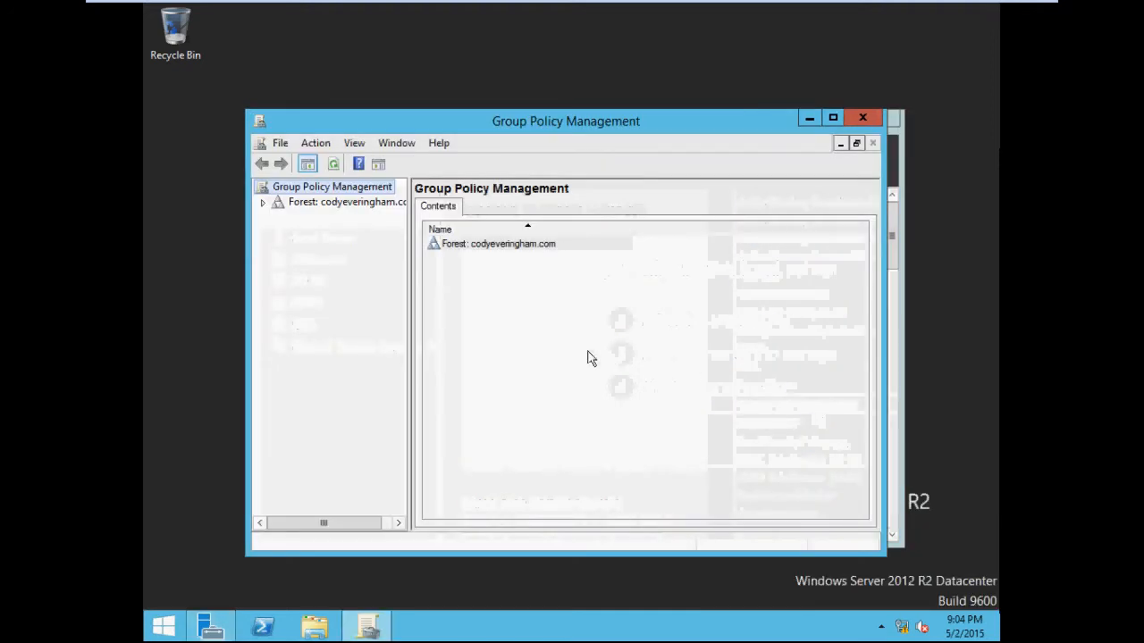
{"action": "left_click", "coordinate": [263, 204]}
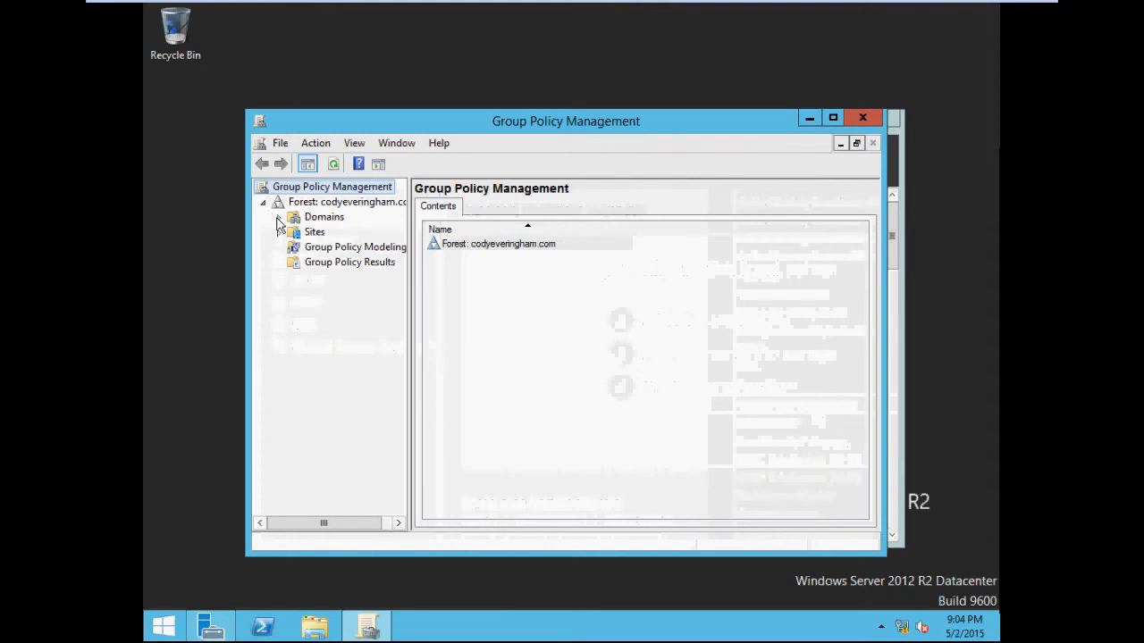
{"action": "left_click", "coordinate": [278, 217]}
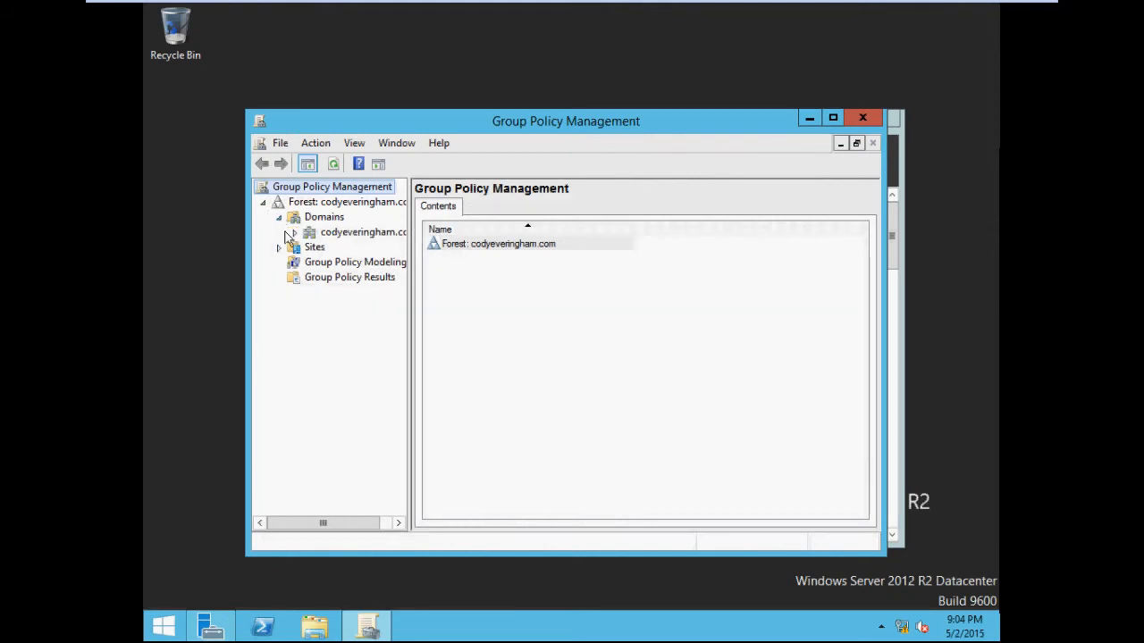
{"action": "left_click", "coordinate": [295, 233]}
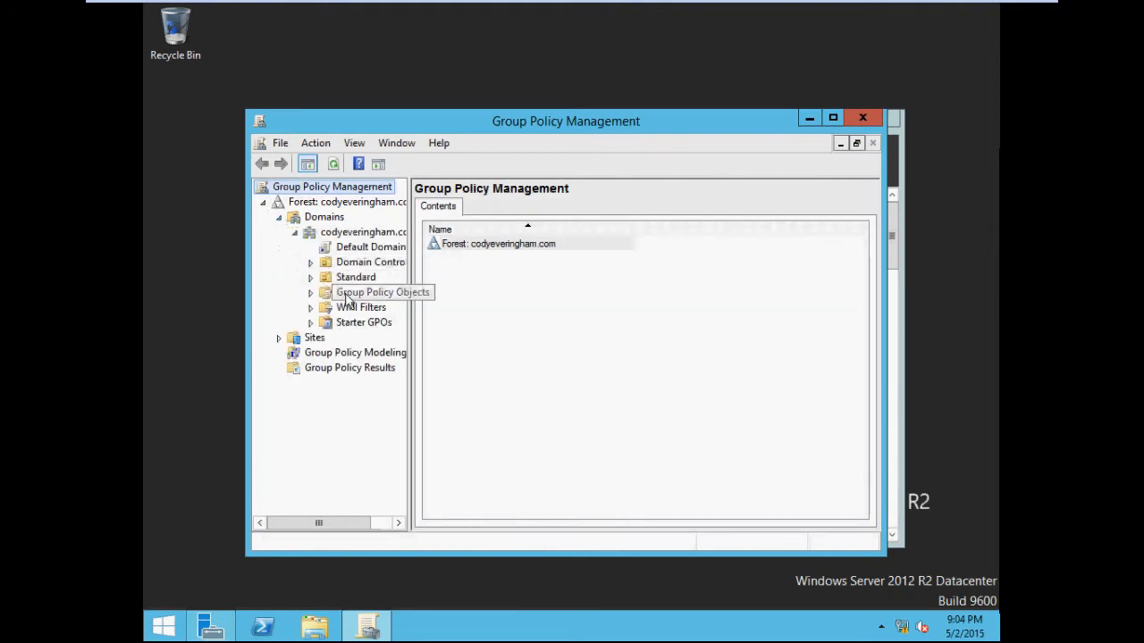
{"action": "left_click", "coordinate": [310, 293]}
Step: Delete the Remove Task Manager GPO together with all its links in the domain
{"action": "right_click", "coordinate": [352, 311]}
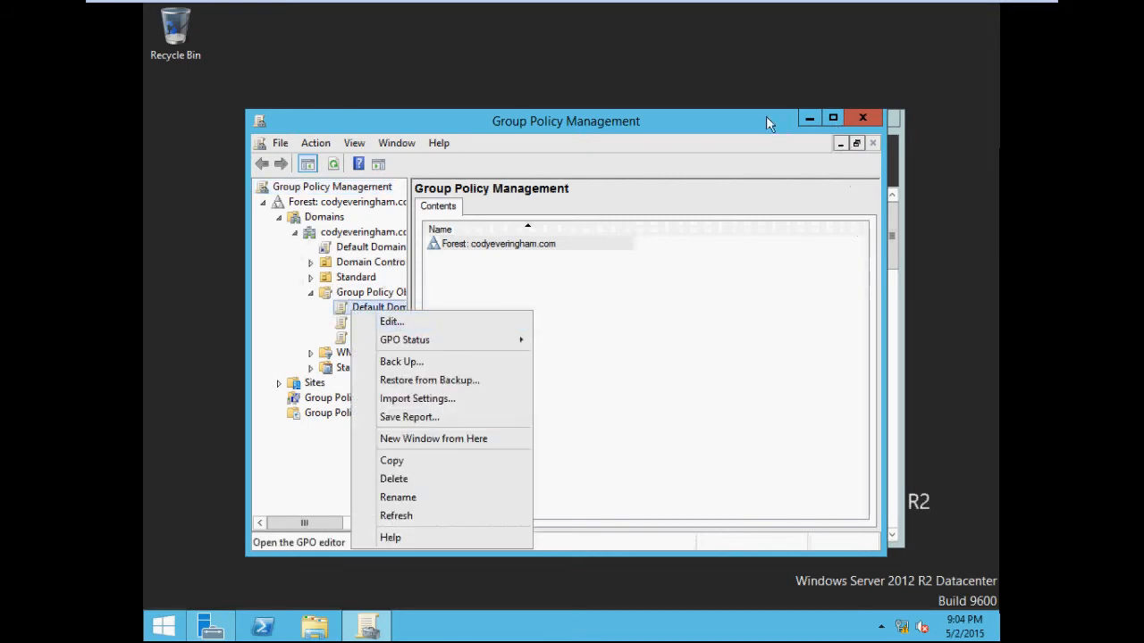
{"action": "left_click_drag", "start_coordinate": [767, 124], "coordinate": [712, 45]}
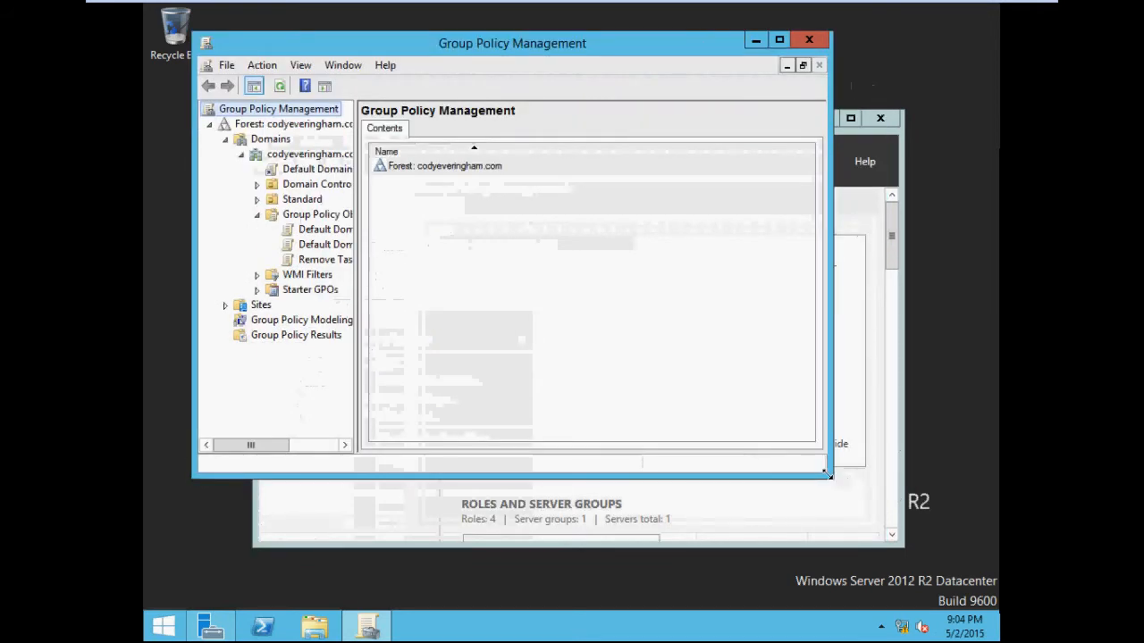
{"action": "left_click_drag", "start_coordinate": [828, 476], "coordinate": [976, 605]}
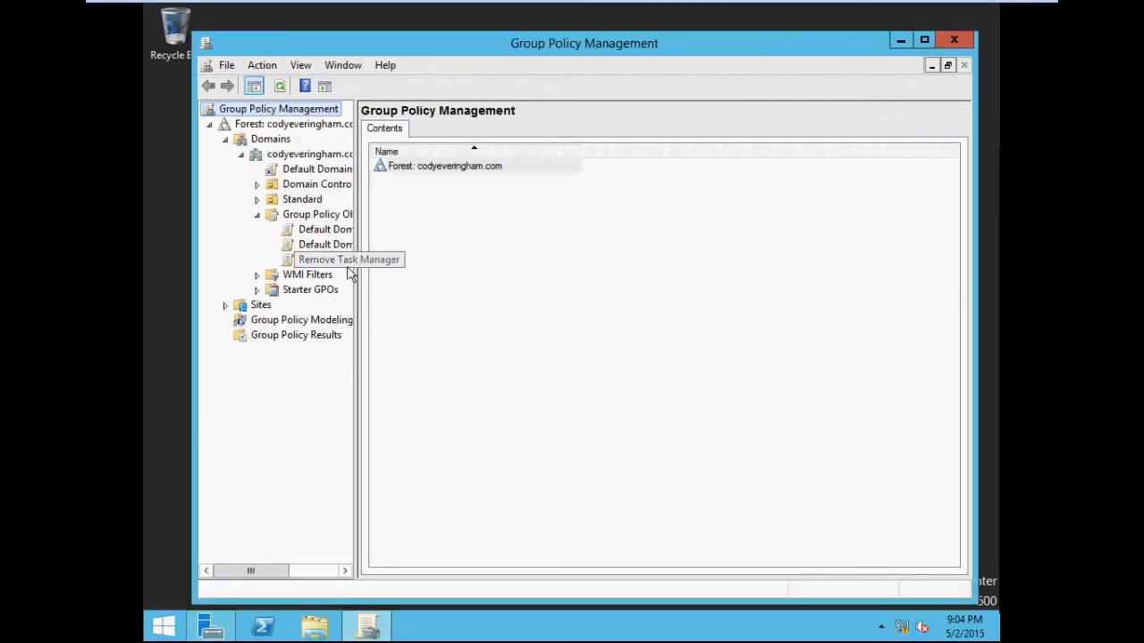
{"action": "left_click_drag", "start_coordinate": [358, 271], "coordinate": [465, 271]}
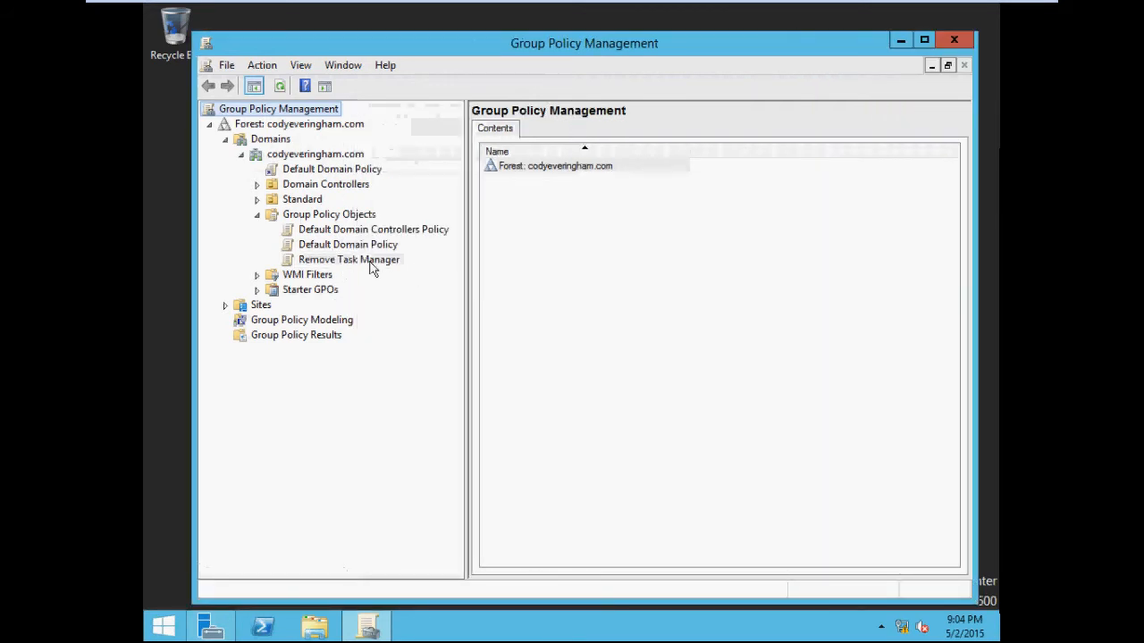
{"action": "right_click", "coordinate": [369, 263]}
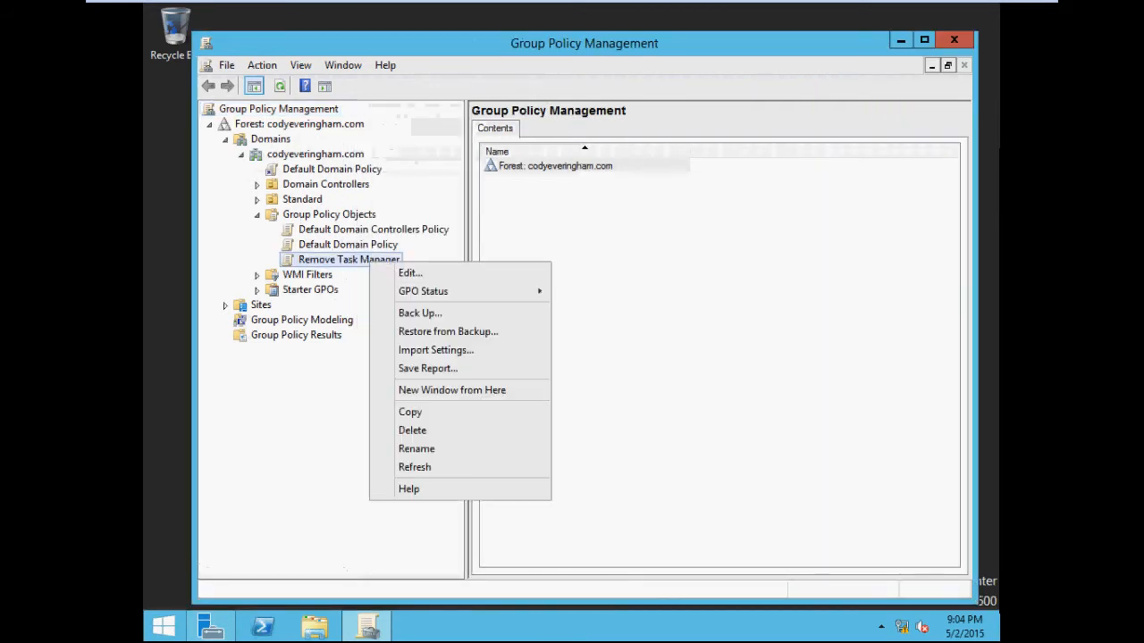
{"action": "left_click", "coordinate": [448, 434]}
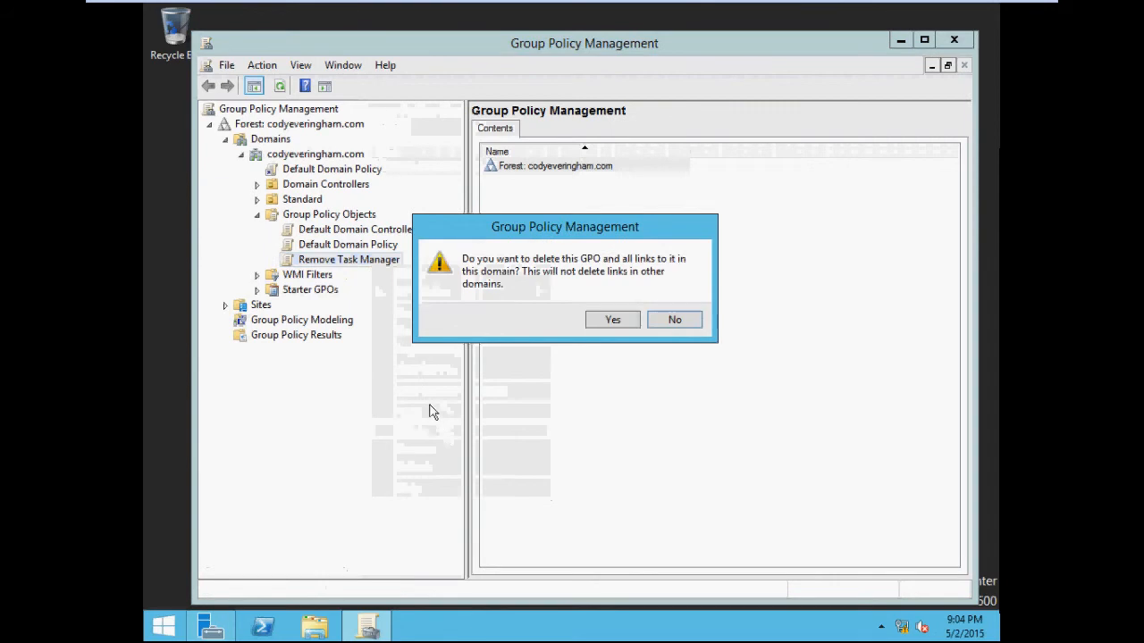
{"action": "left_click", "coordinate": [627, 324]}
Step: Edit the Default Domain Controllers Policy and show All Settings under User Configuration's Administrative Templates
{"action": "left_click", "coordinate": [375, 230]}
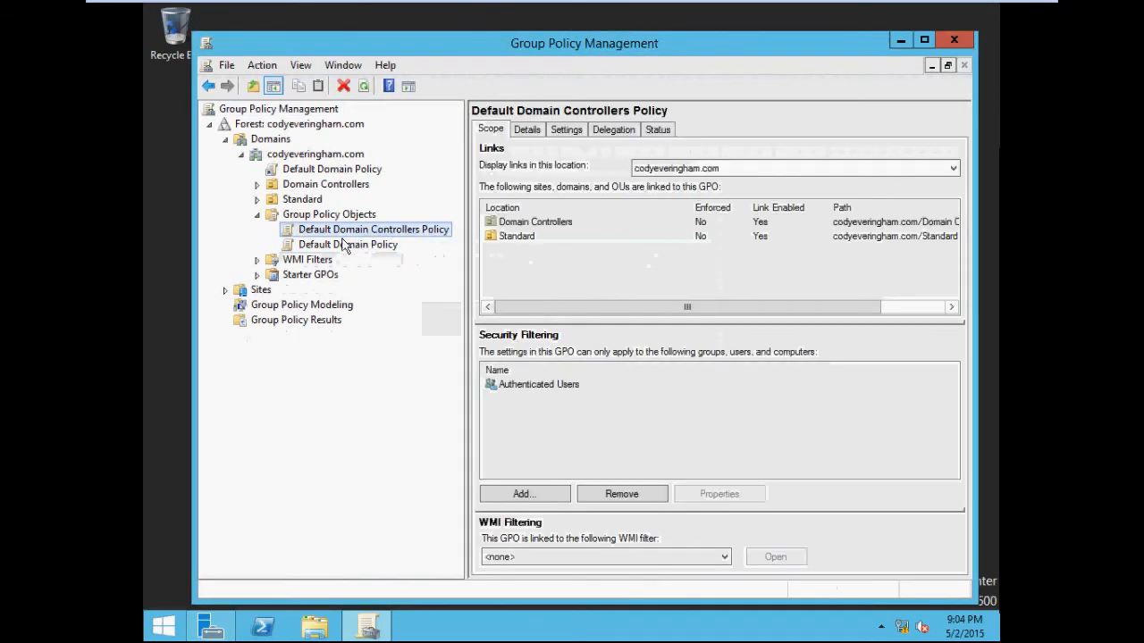
{"action": "right_click", "coordinate": [356, 234]}
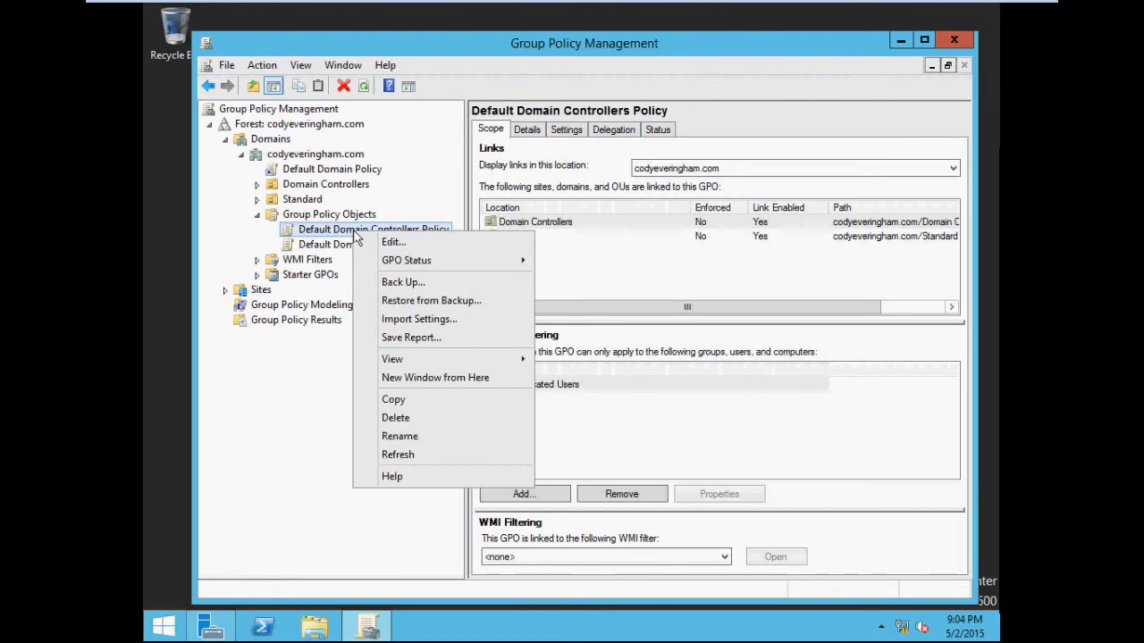
{"action": "left_click", "coordinate": [414, 243]}
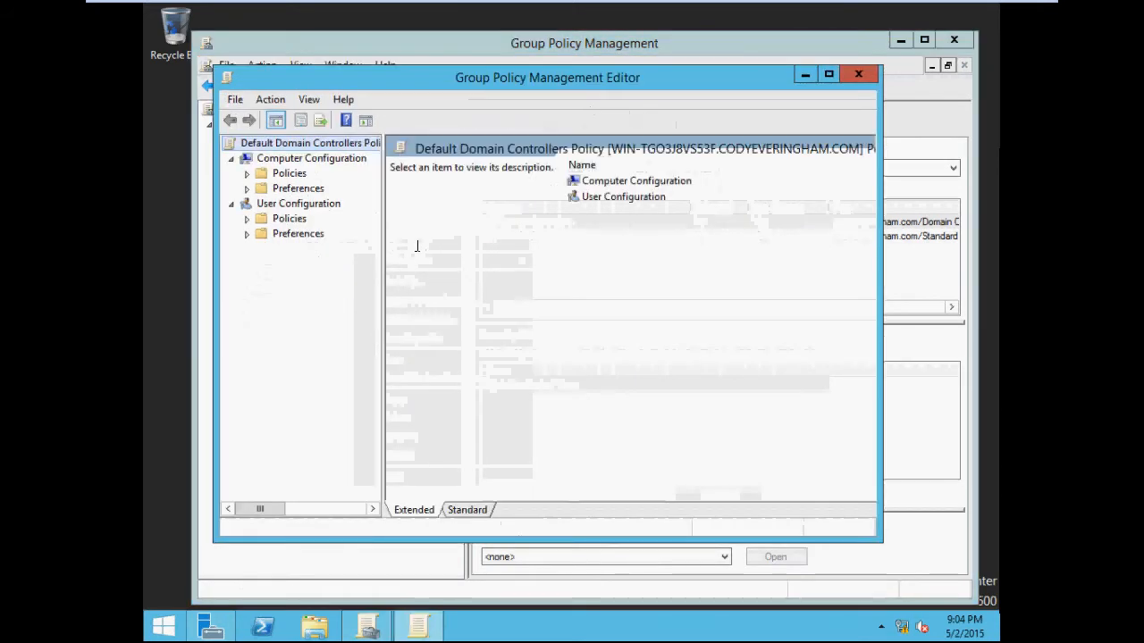
{"action": "left_click", "coordinate": [247, 218]}
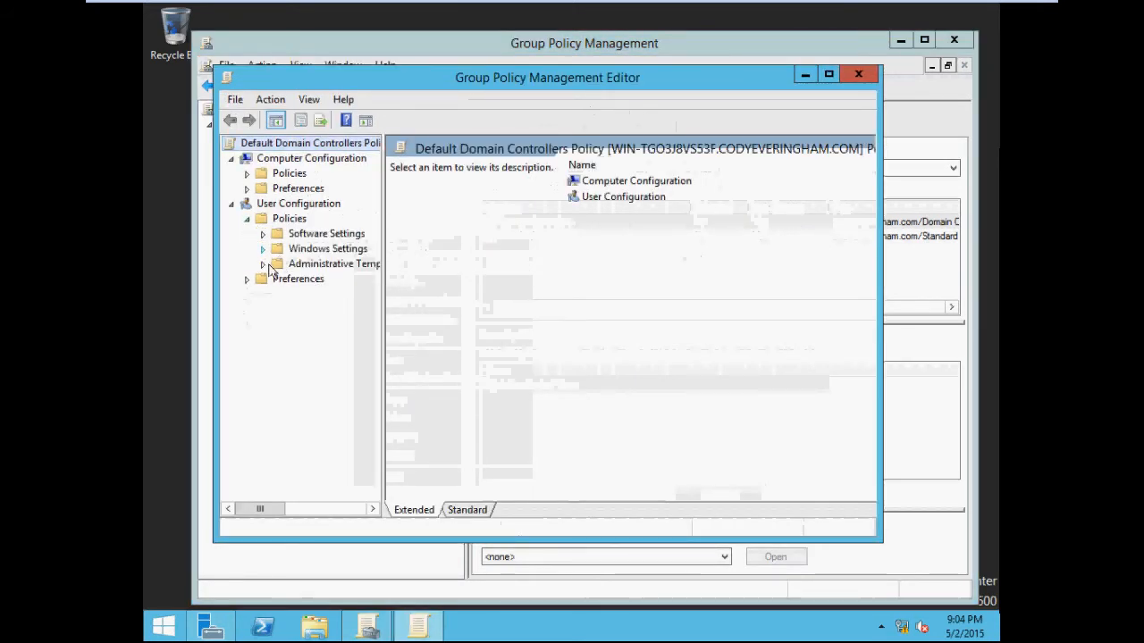
{"action": "left_click", "coordinate": [263, 263]}
{"action": "left_click", "coordinate": [294, 387]}
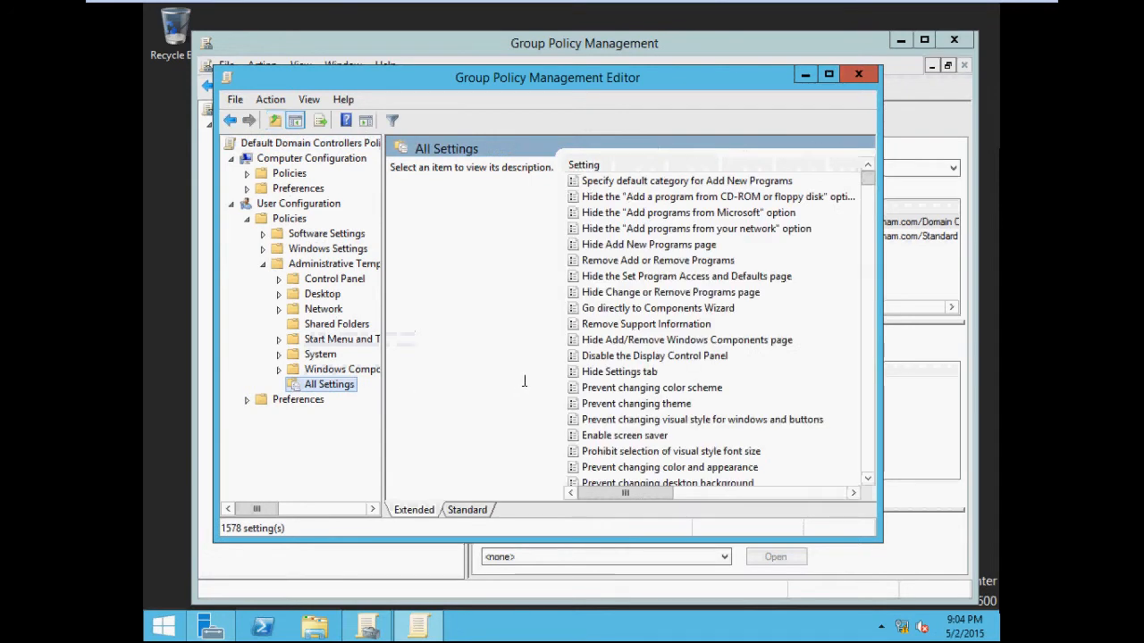
Step: Maximize the editor, sort the settings by name, and browse the list for the Remove Task Manager setting
{"action": "left_click_drag", "start_coordinate": [867, 178], "coordinate": [869, 460]}
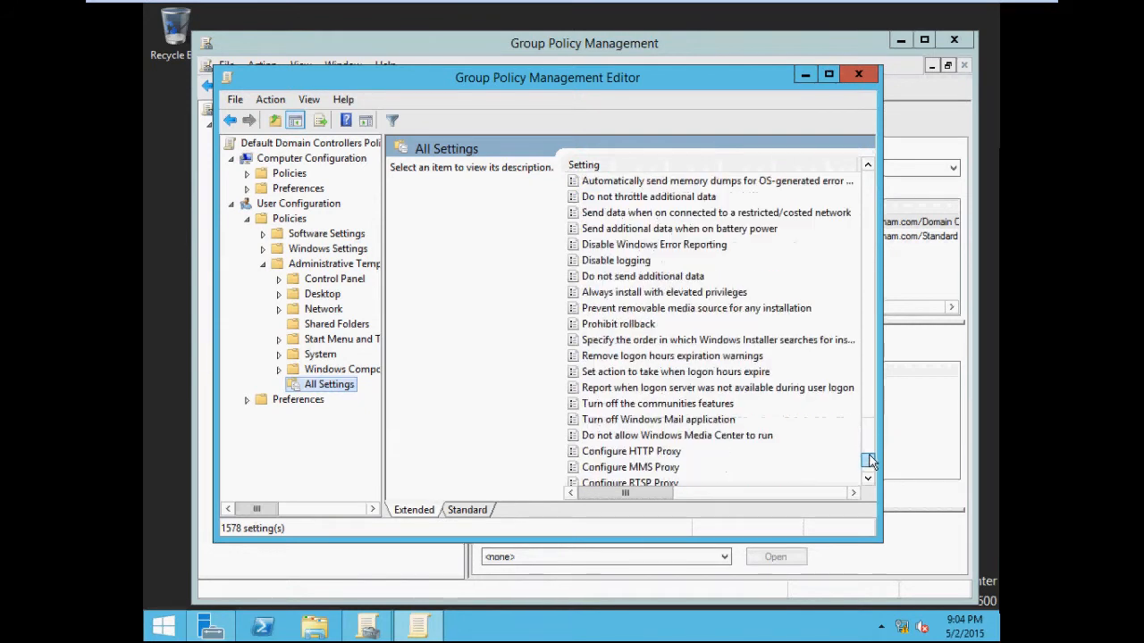
{"action": "left_click", "coordinate": [676, 389]}
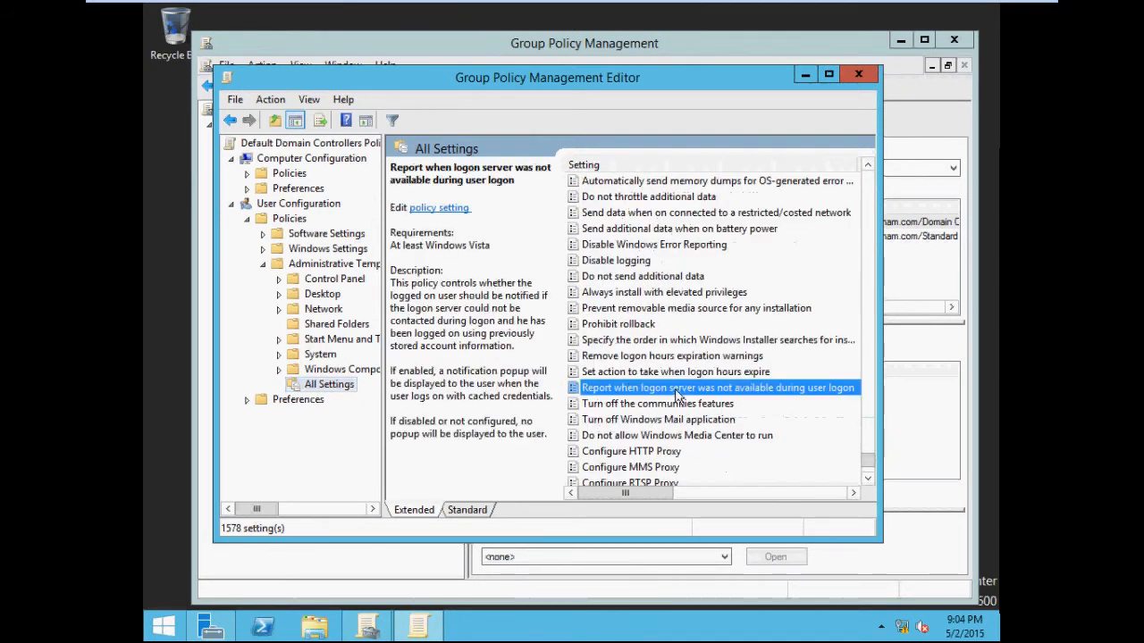
{"action": "left_click", "coordinate": [828, 74]}
{"action": "scroll", "coordinate": [639, 335], "scroll_direction": "down", "scroll_amount": 7}
{"action": "scroll", "coordinate": [639, 335], "scroll_direction": "down", "scroll_amount": 1}
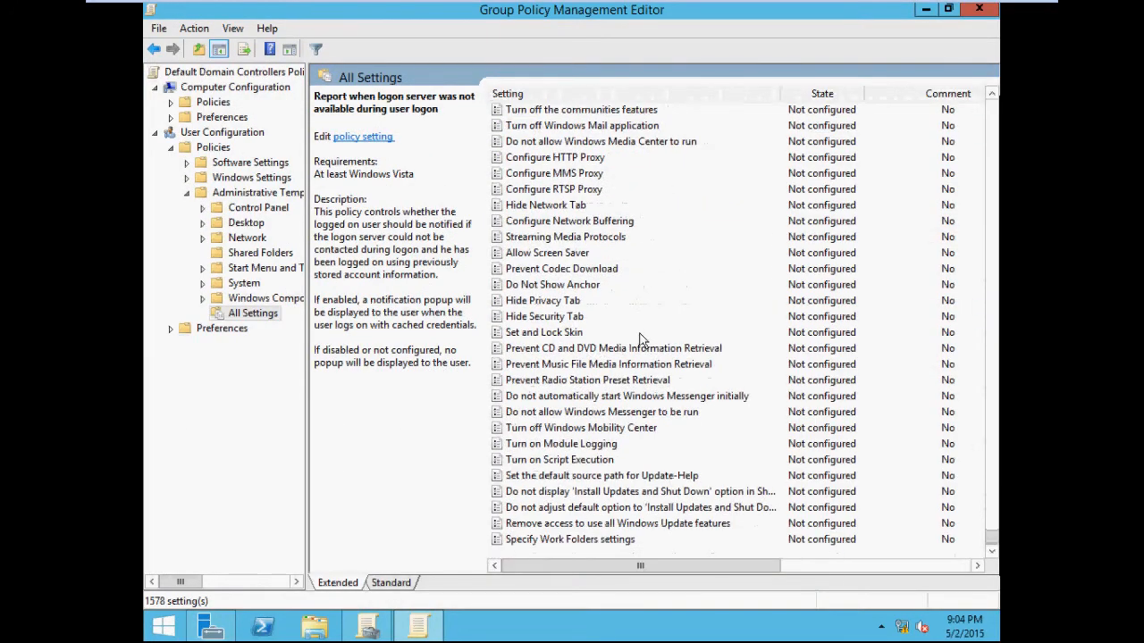
{"action": "scroll", "coordinate": [639, 340], "scroll_direction": "up", "scroll_amount": 7}
{"action": "scroll", "coordinate": [642, 345], "scroll_direction": "up", "scroll_amount": 7}
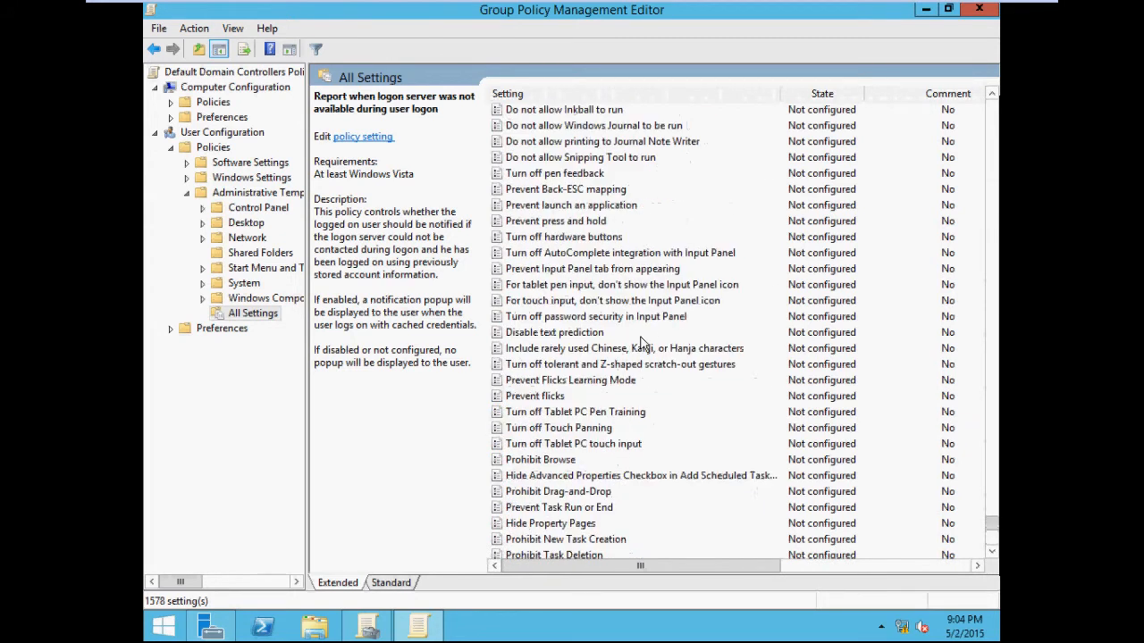
{"action": "scroll", "coordinate": [630, 334], "scroll_direction": "up", "scroll_amount": 1}
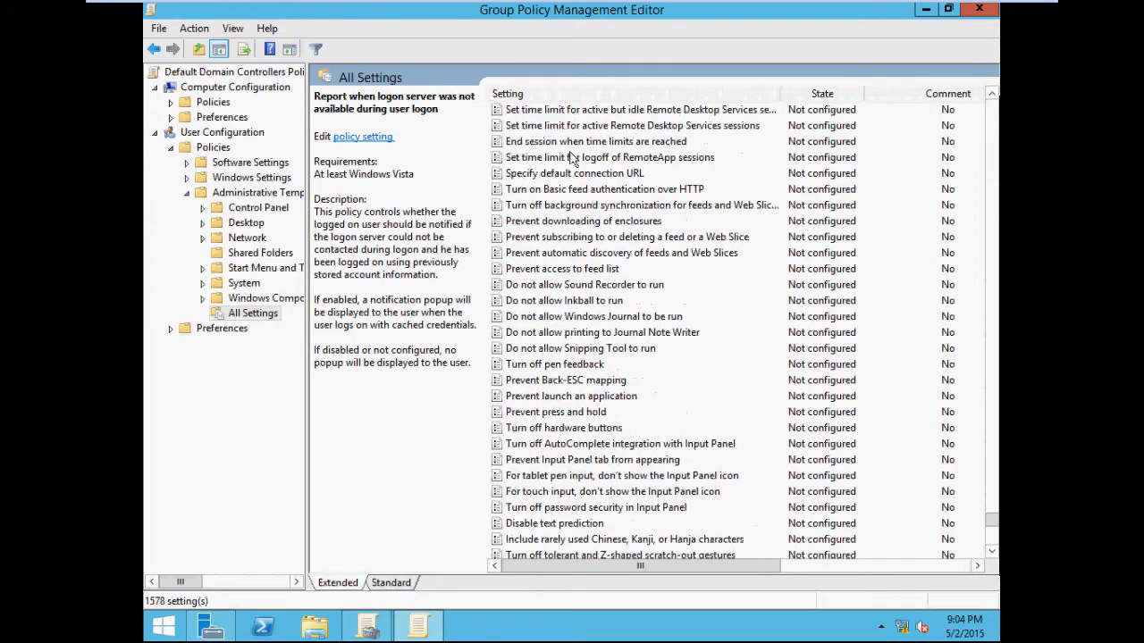
{"action": "left_click", "coordinate": [716, 96]}
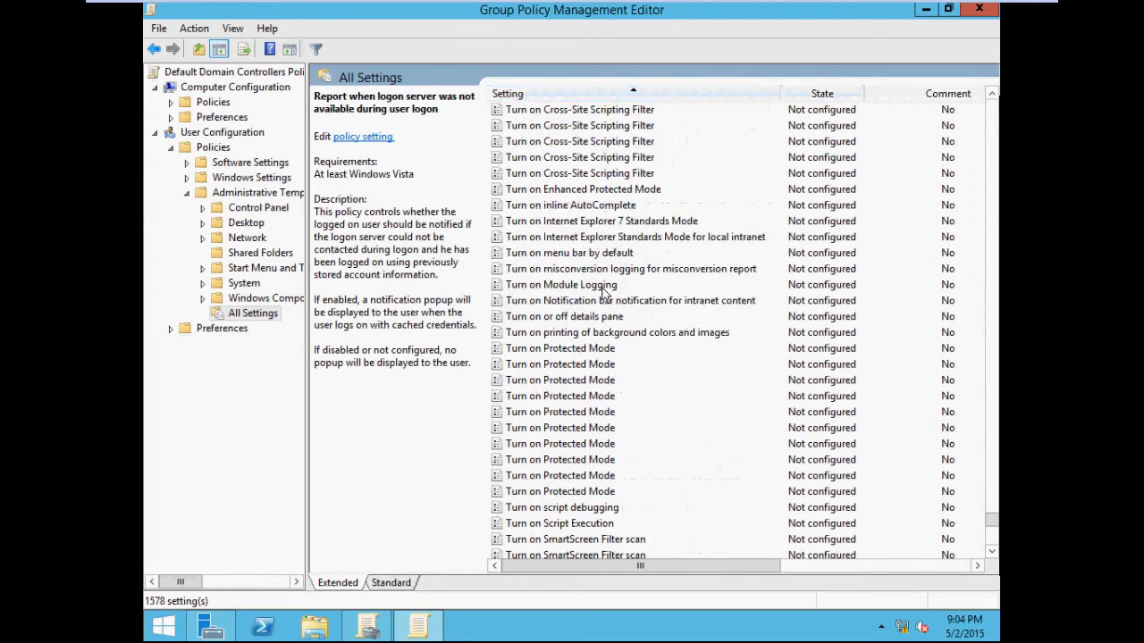
{"action": "scroll", "coordinate": [604, 290], "scroll_direction": "down", "scroll_amount": 7}
{"action": "scroll", "coordinate": [612, 299], "scroll_direction": "up", "scroll_amount": 18}
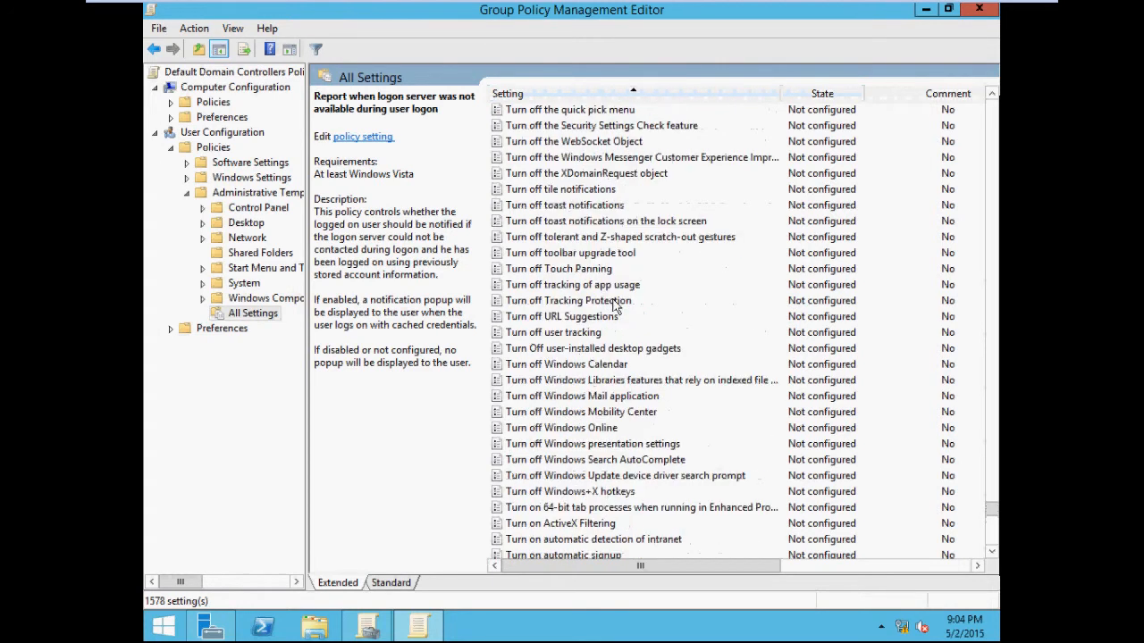
{"action": "scroll", "coordinate": [615, 306], "scroll_direction": "up", "scroll_amount": 20}
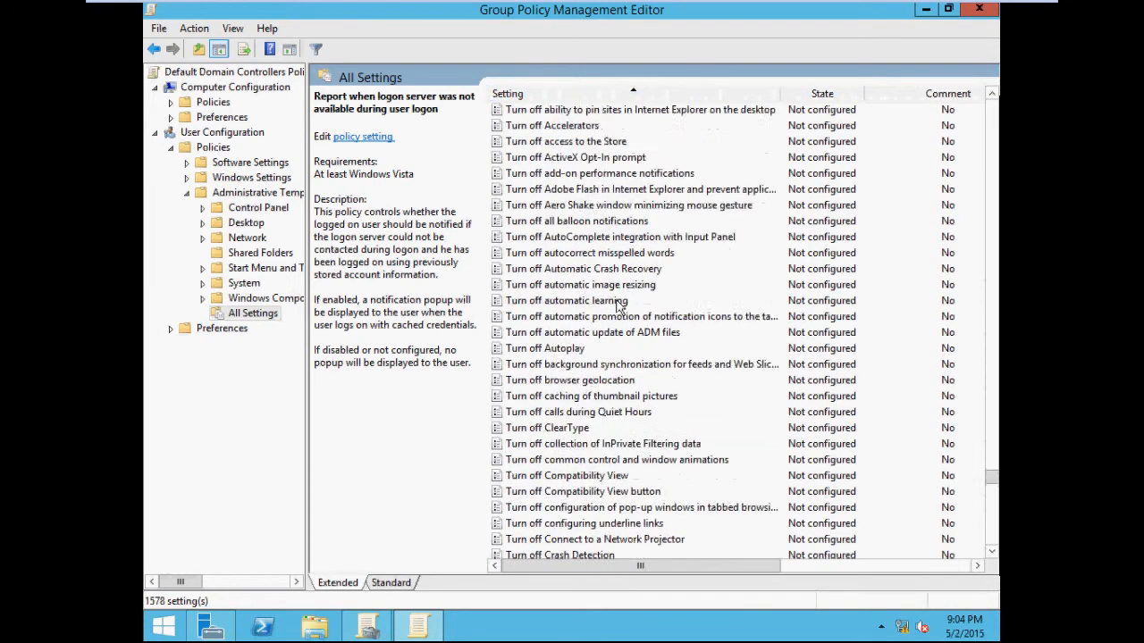
{"action": "scroll", "coordinate": [620, 306], "scroll_direction": "up", "scroll_amount": 2}
{"action": "left_click_drag", "start_coordinate": [994, 476], "coordinate": [993, 414]}
{"action": "left_click", "coordinate": [569, 366]}
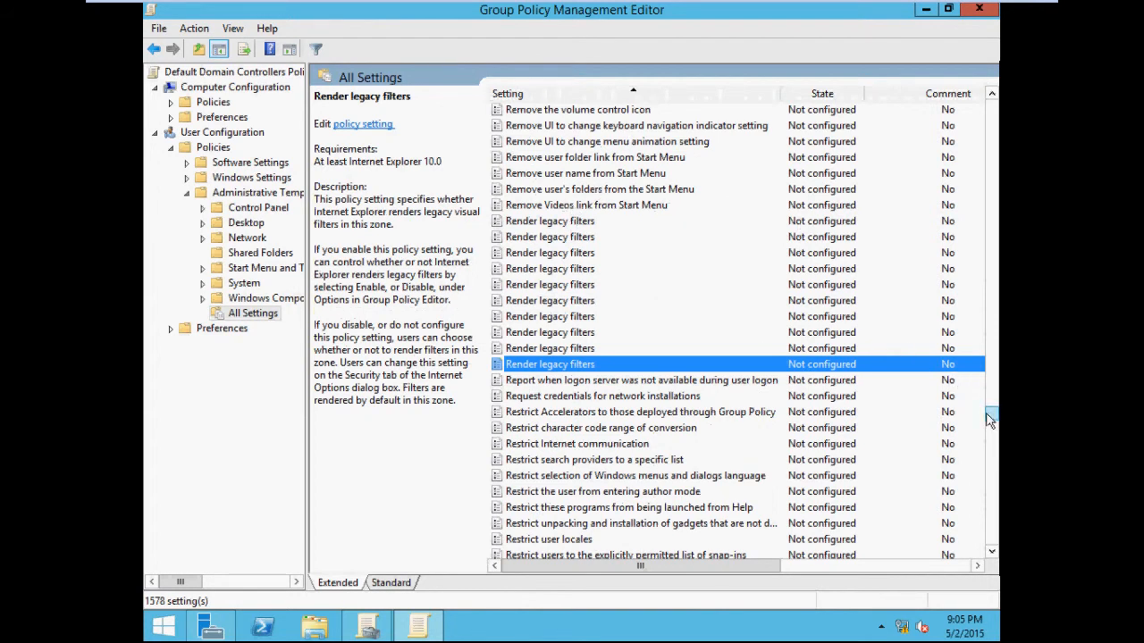
Step: Enable the Remove Task Manager setting in the Default Domain Controllers Policy and confirm it
{"action": "scroll", "coordinate": [991, 416], "scroll_direction": "up", "scroll_amount": 5}
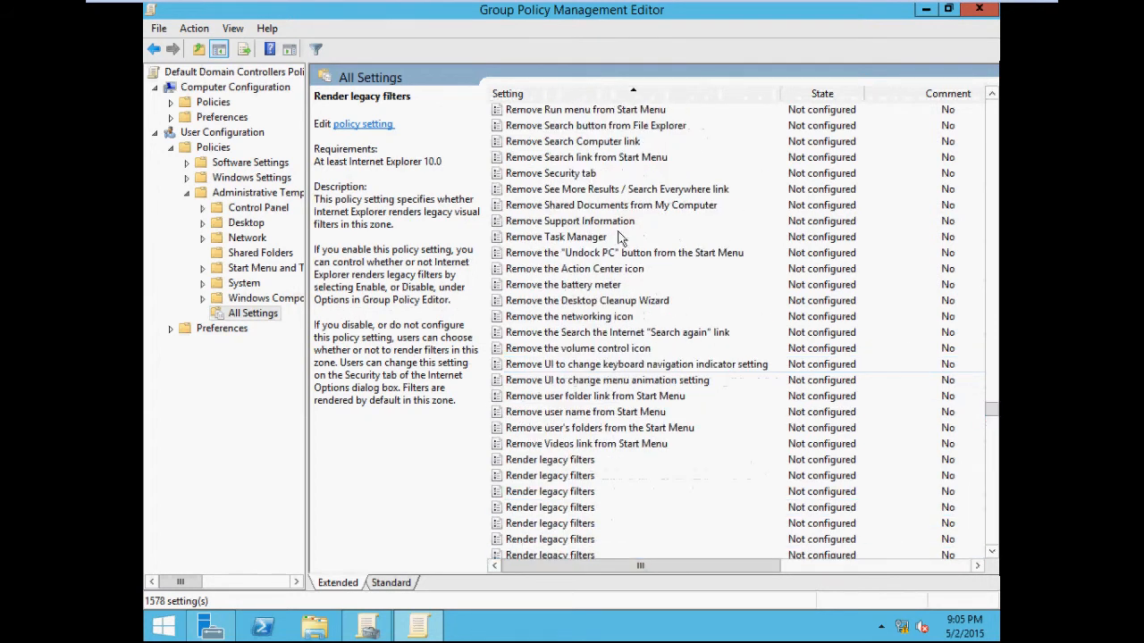
{"action": "left_click", "coordinate": [621, 237]}
{"action": "right_click", "coordinate": [617, 236]}
{"action": "left_click", "coordinate": [632, 243]}
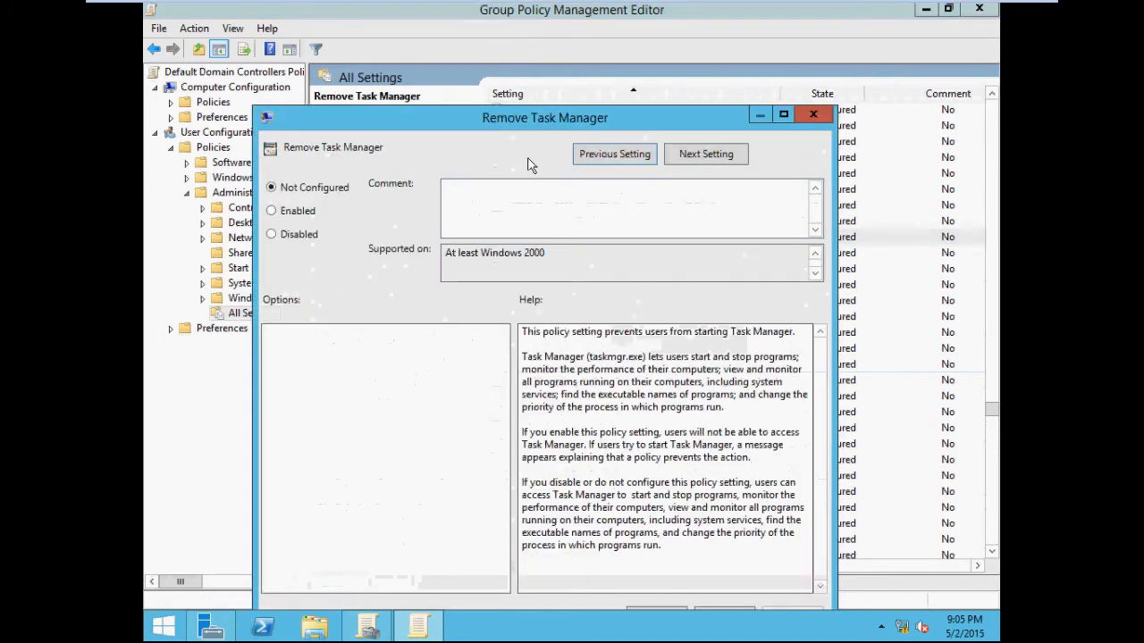
{"action": "left_click", "coordinate": [276, 215]}
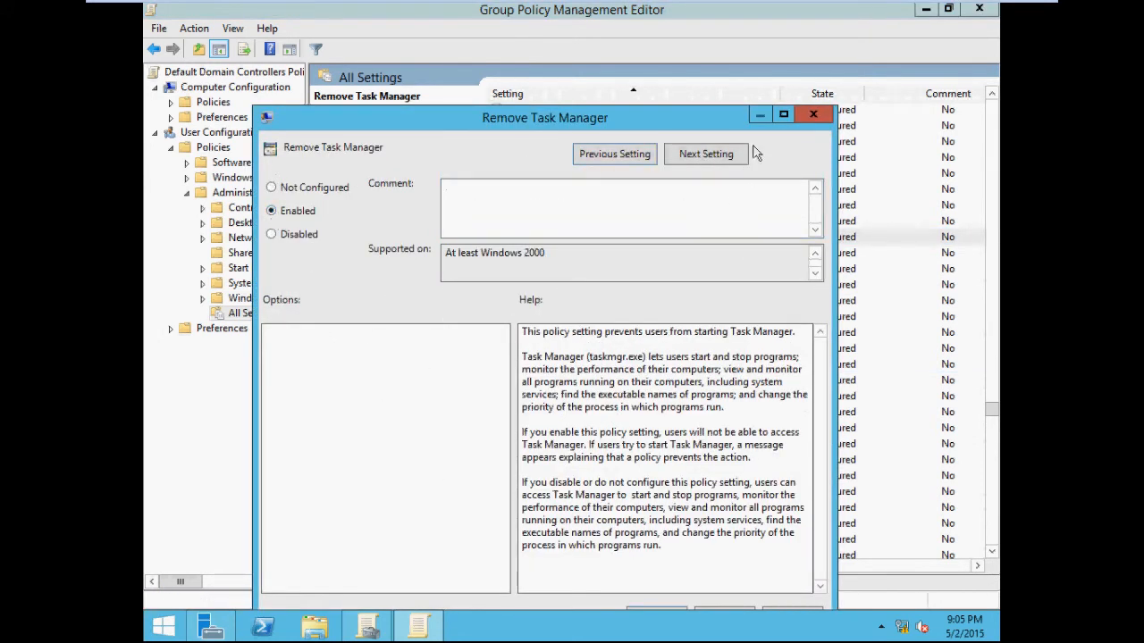
{"action": "left_click_drag", "start_coordinate": [700, 112], "coordinate": [716, 59]}
{"action": "left_click", "coordinate": [812, 539]}
{"action": "left_click", "coordinate": [670, 541]}
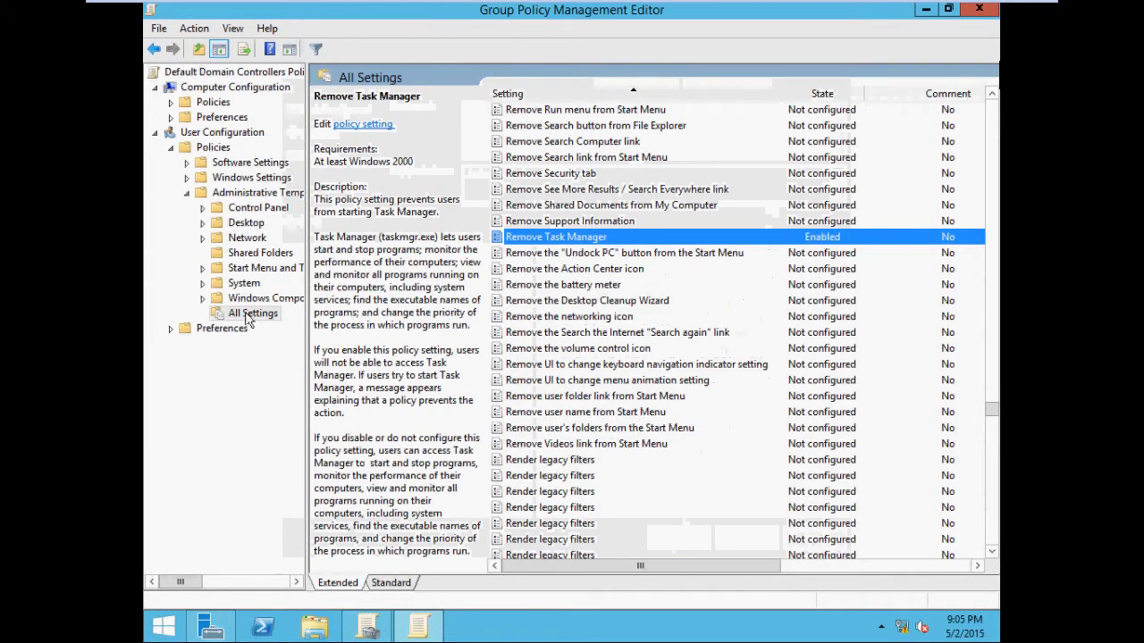
Step: Expand Computer Configuration's Policies and Windows Settings in the policy editor, then restore and minimize the editor
{"action": "left_click", "coordinate": [171, 102]}
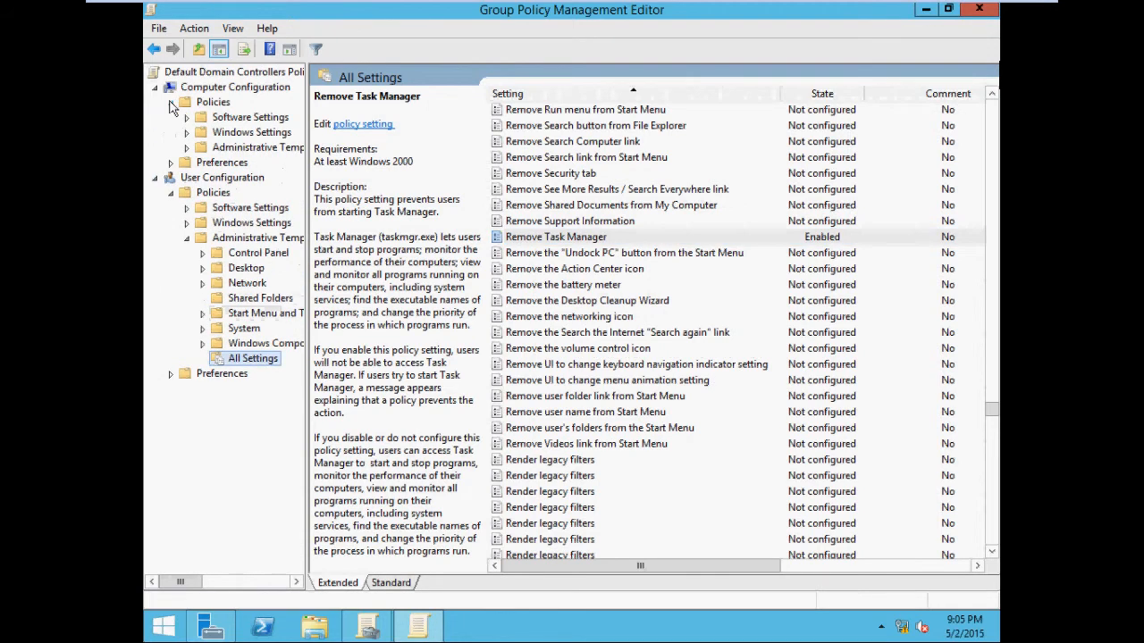
{"action": "left_click", "coordinate": [187, 133]}
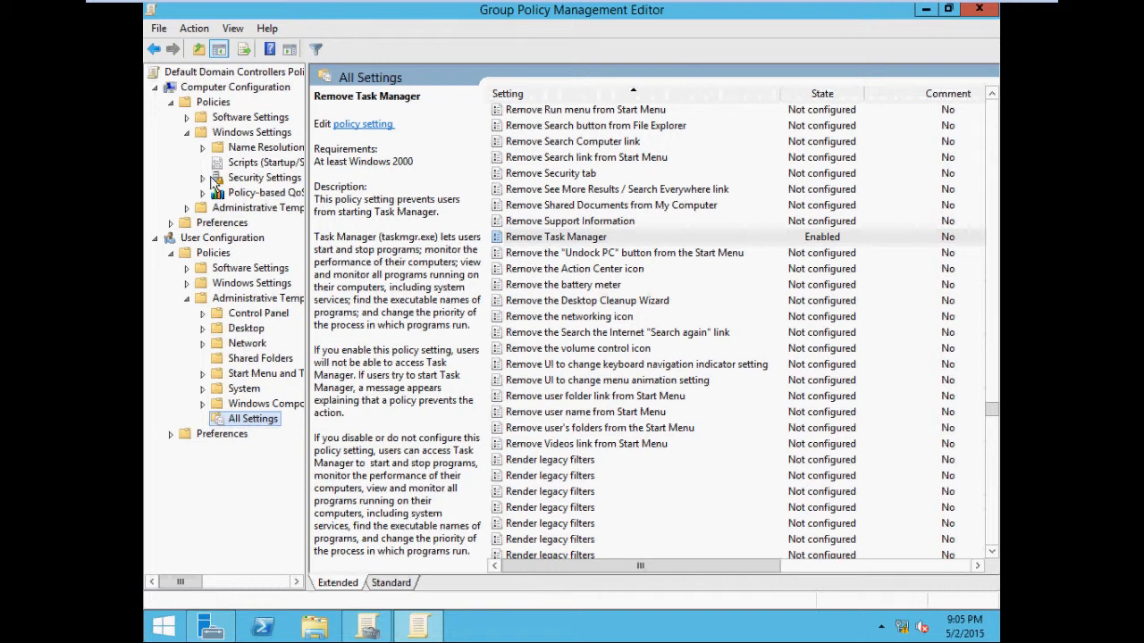
{"action": "double_click", "coordinate": [475, 16]}
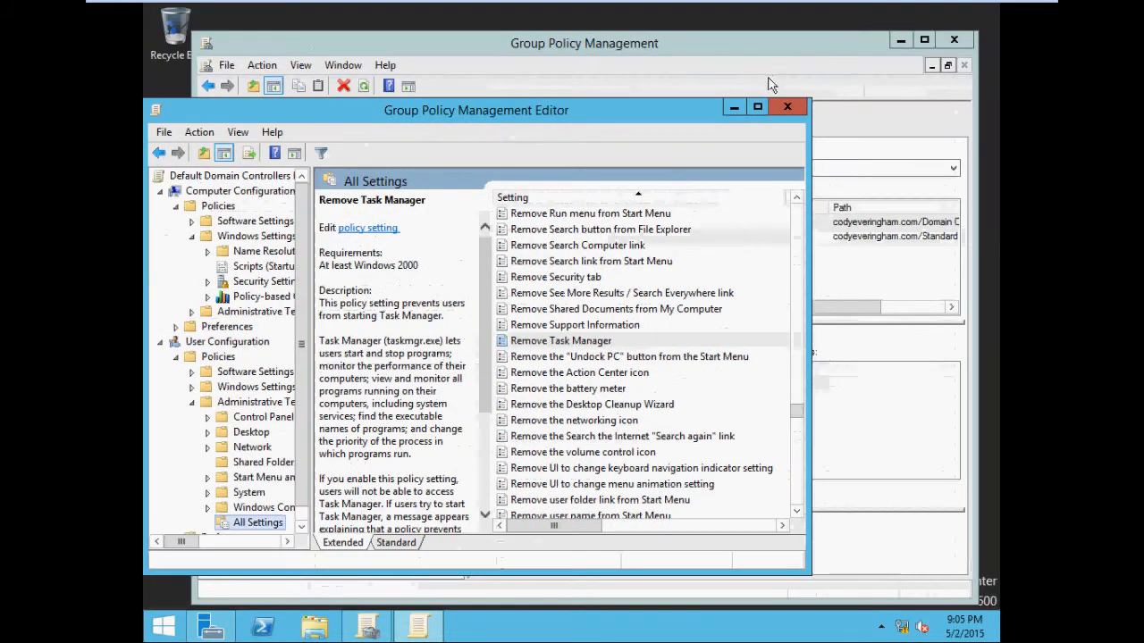
{"action": "left_click", "coordinate": [733, 108]}
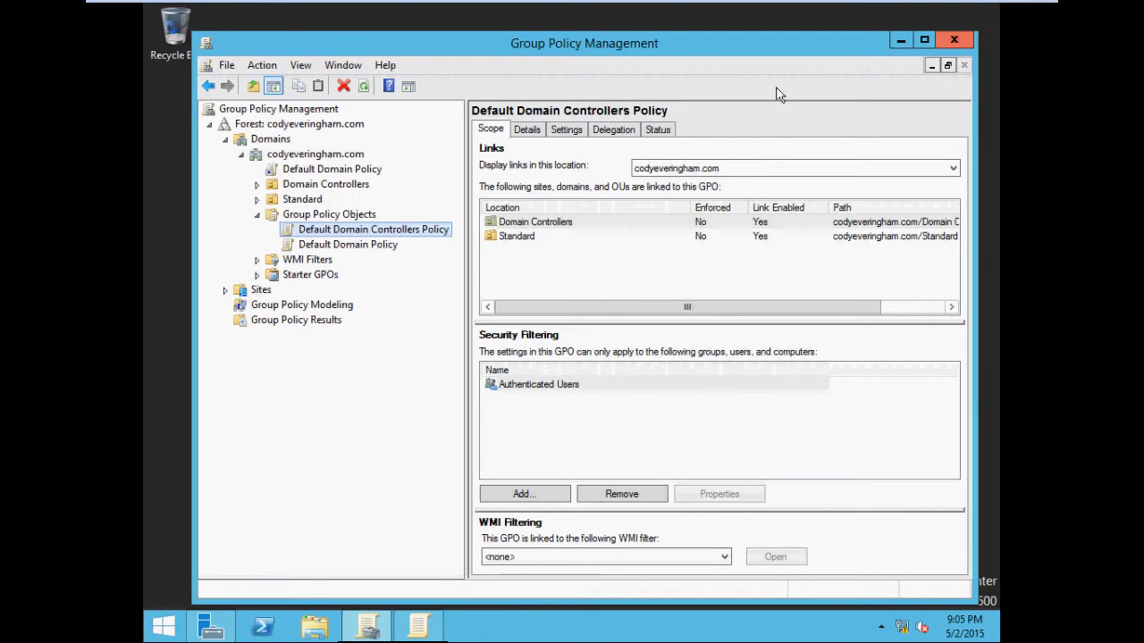
{"action": "left_click", "coordinate": [300, 200]}
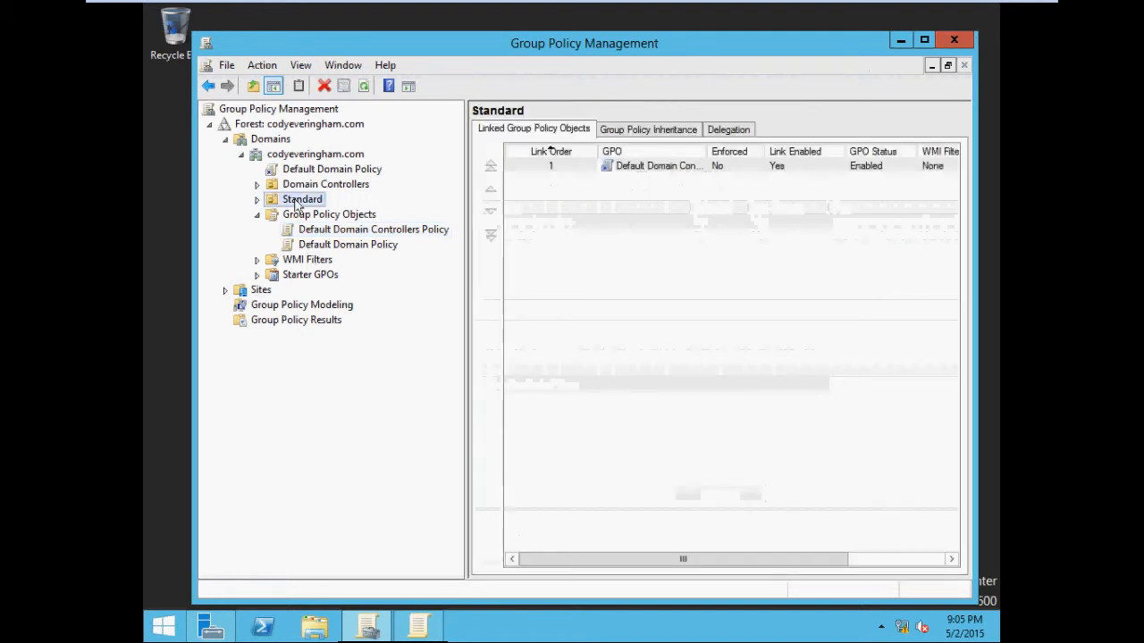
{"action": "right_click", "coordinate": [301, 201]}
{"action": "left_click", "coordinate": [348, 227]}
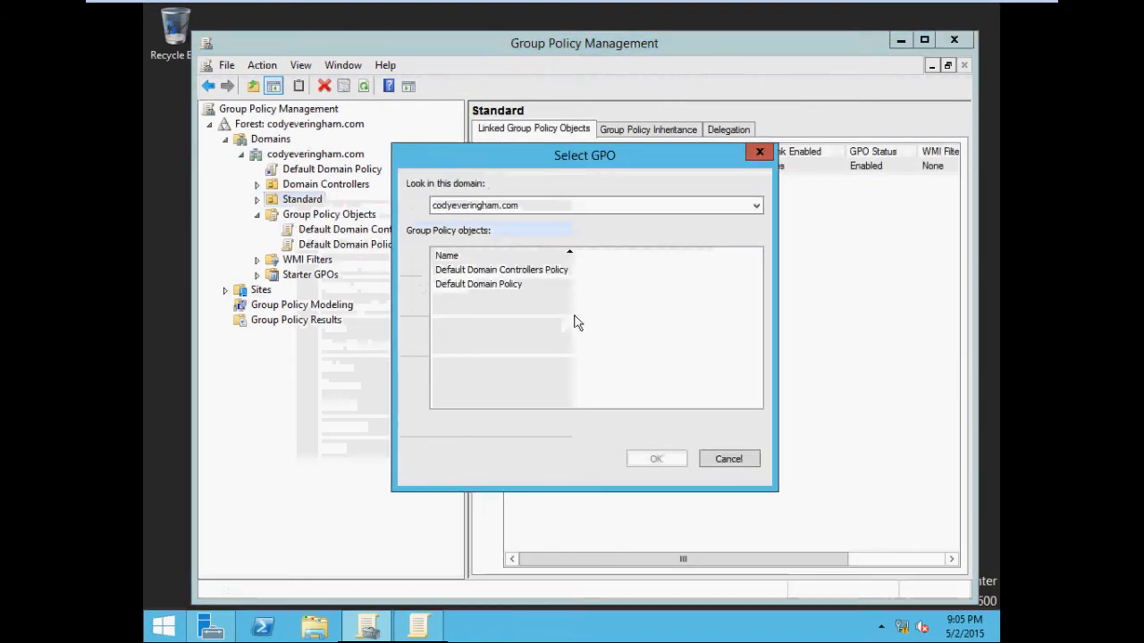
{"action": "left_click", "coordinate": [759, 152]}
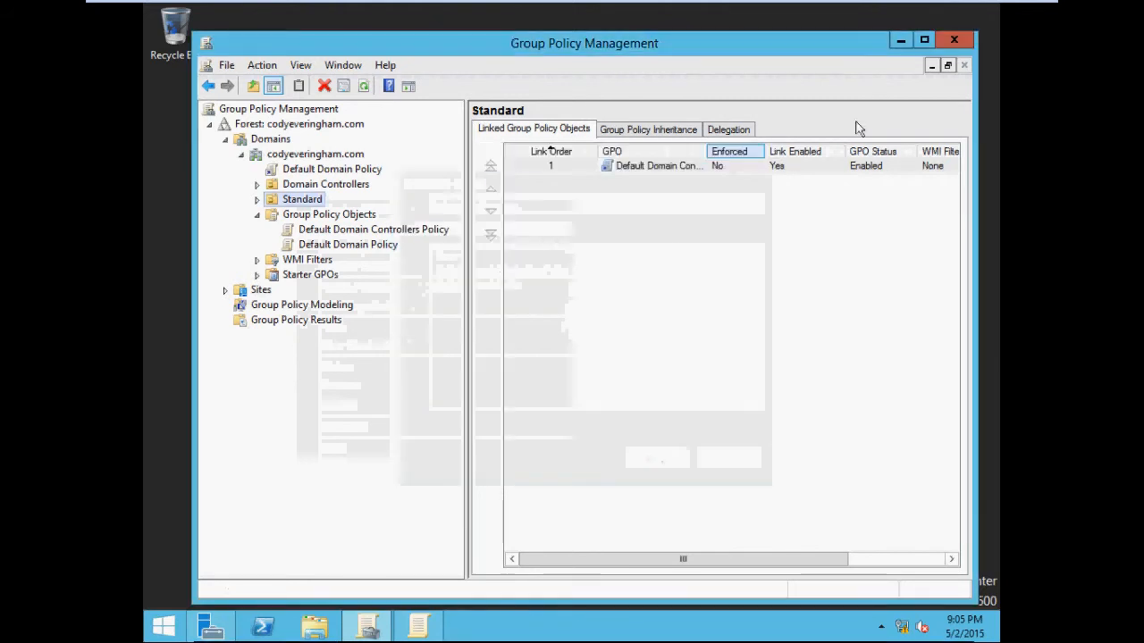
{"action": "left_click", "coordinate": [901, 40]}
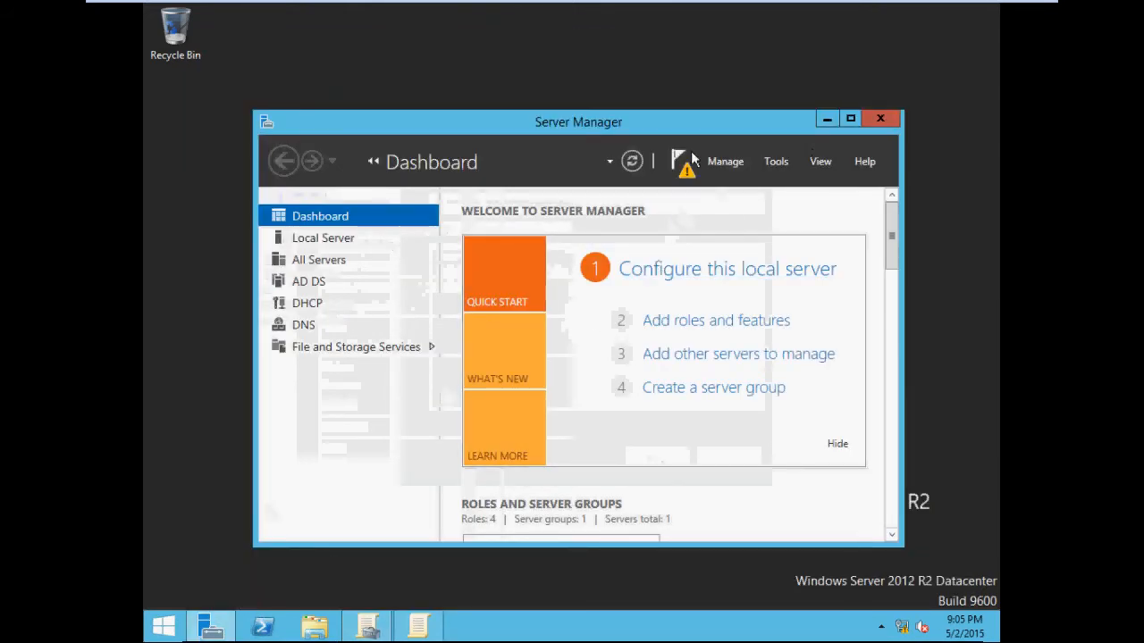
Step: Open Active Directory Users and Computers from Server Manager's tools
{"action": "double_click", "coordinate": [686, 125]}
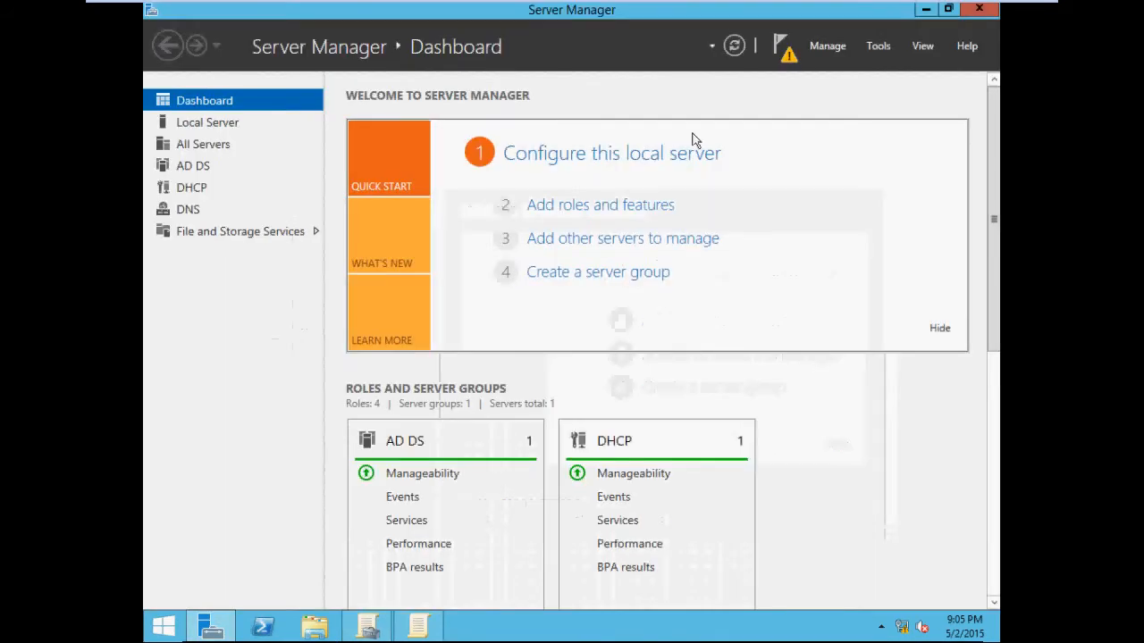
{"action": "left_click", "coordinate": [878, 46]}
{"action": "left_click", "coordinate": [845, 145]}
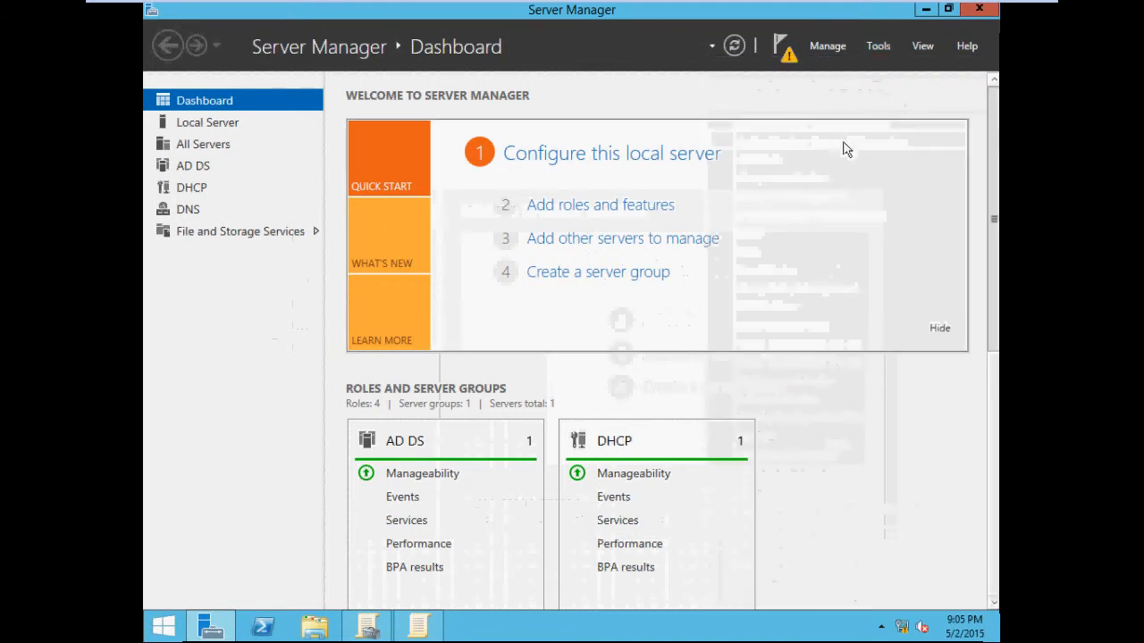
{"action": "left_click", "coordinate": [926, 11]}
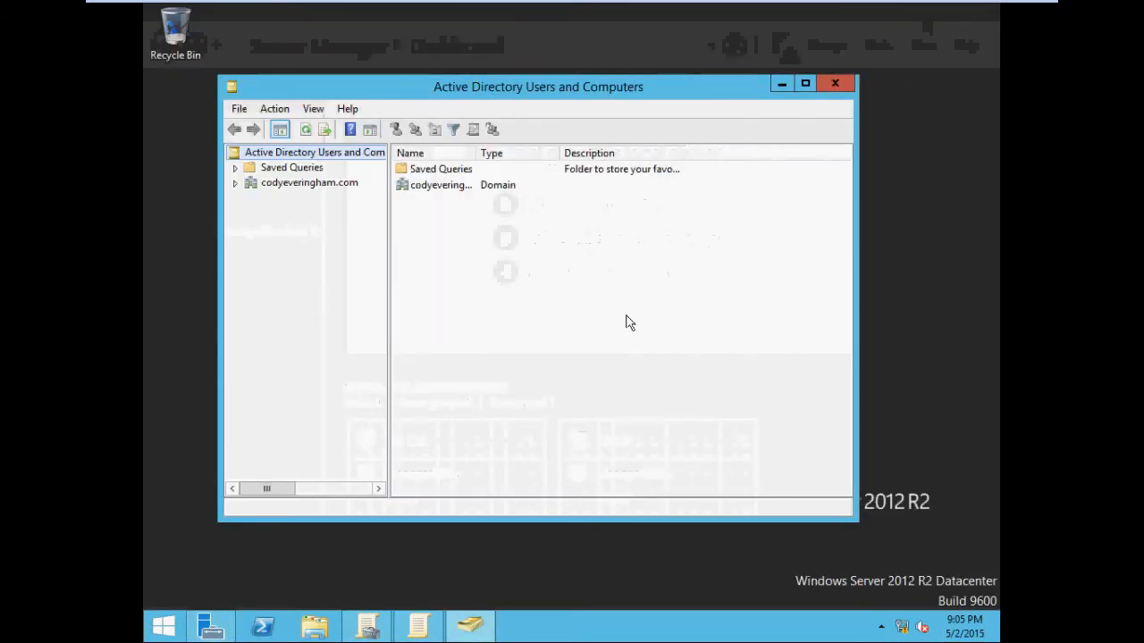
Step: Start creating a new user object in the Standard OU of codyeveringham.com
{"action": "left_click", "coordinate": [234, 184]}
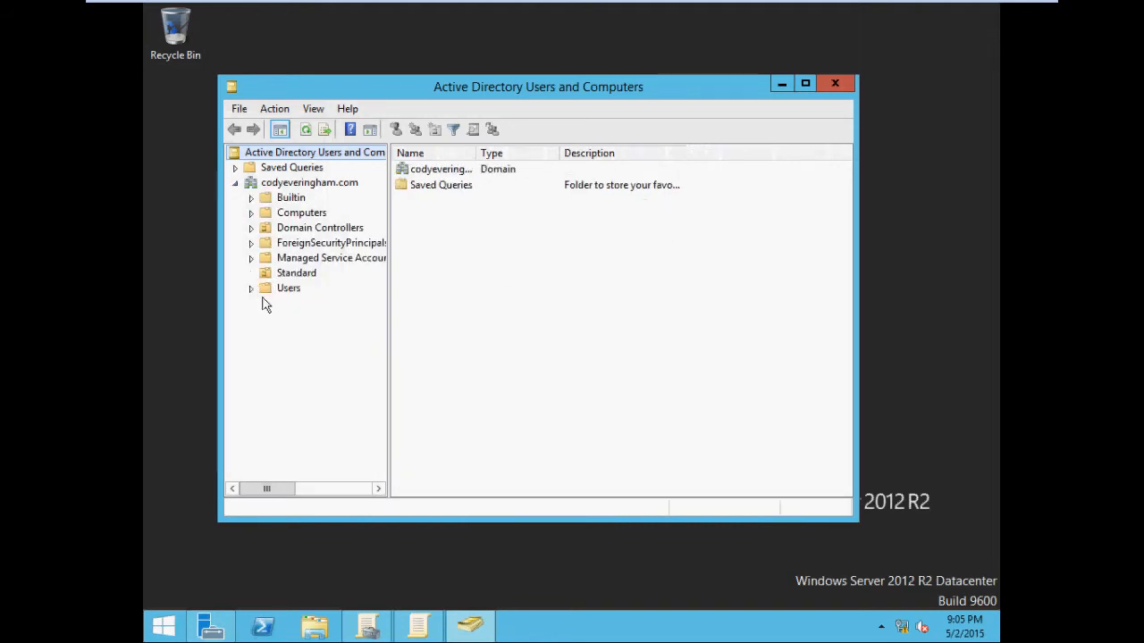
{"action": "left_click", "coordinate": [275, 274]}
{"action": "right_click", "coordinate": [429, 278]}
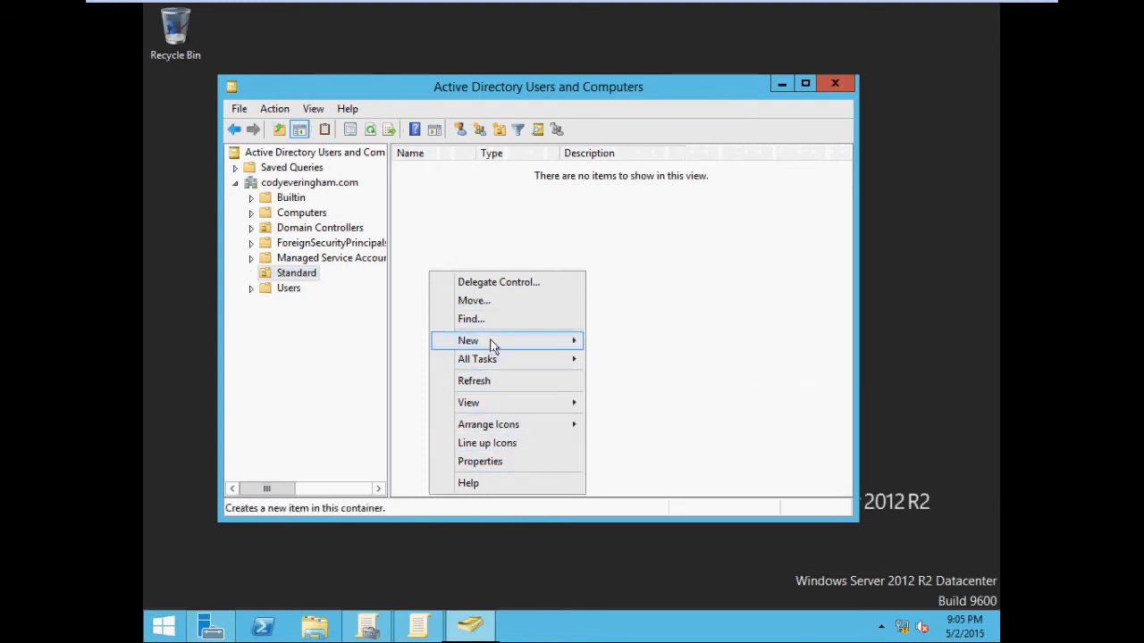
{"action": "mouse_move", "coordinate": [491, 342]}
{"action": "left_click", "coordinate": [625, 488]}
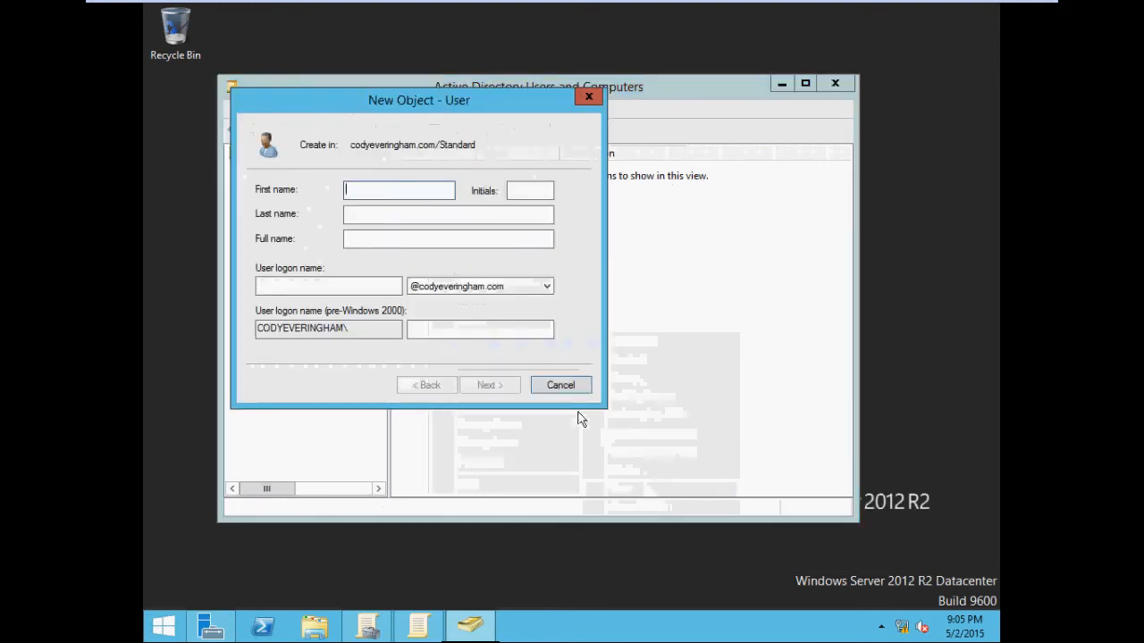
Step: Enter the new user's first name, last name and logon name, then continue to the password page
{"action": "type", "text": "Mark"}
{"action": "key", "text": "Tab"}
{"action": "left_click", "coordinate": [477, 219]}
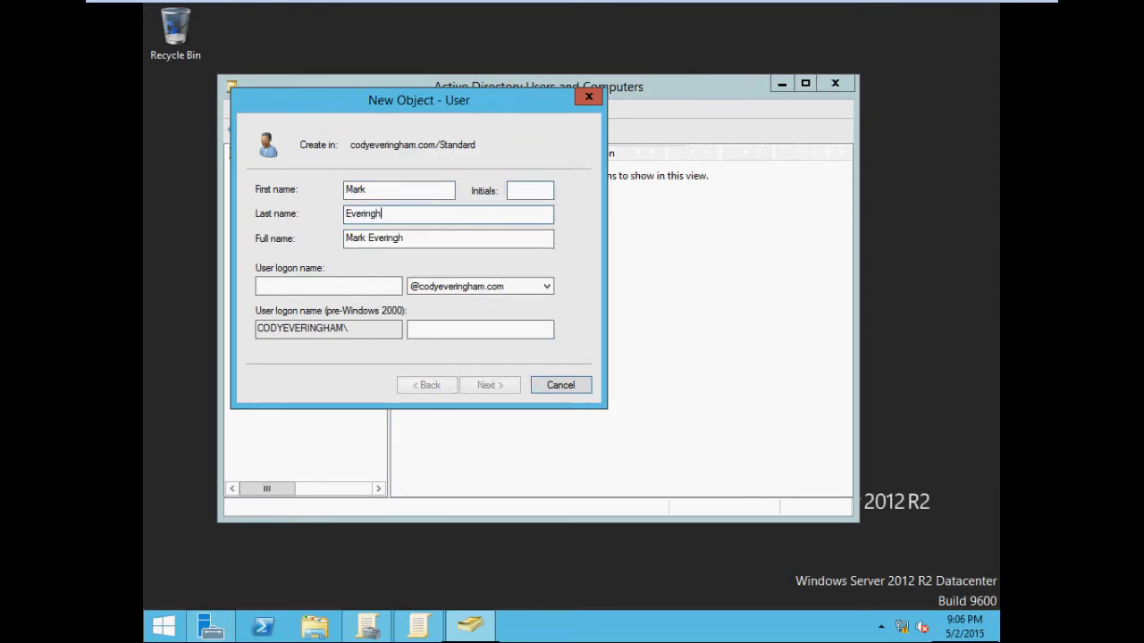
{"action": "left_click", "coordinate": [370, 288]}
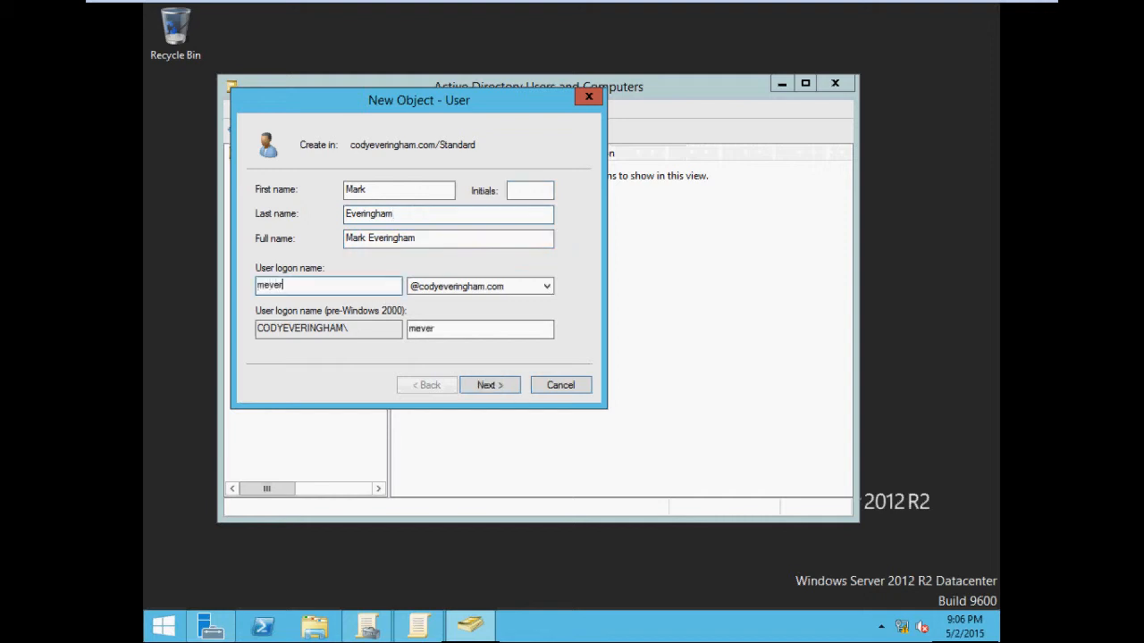
{"action": "left_click", "coordinate": [517, 387]}
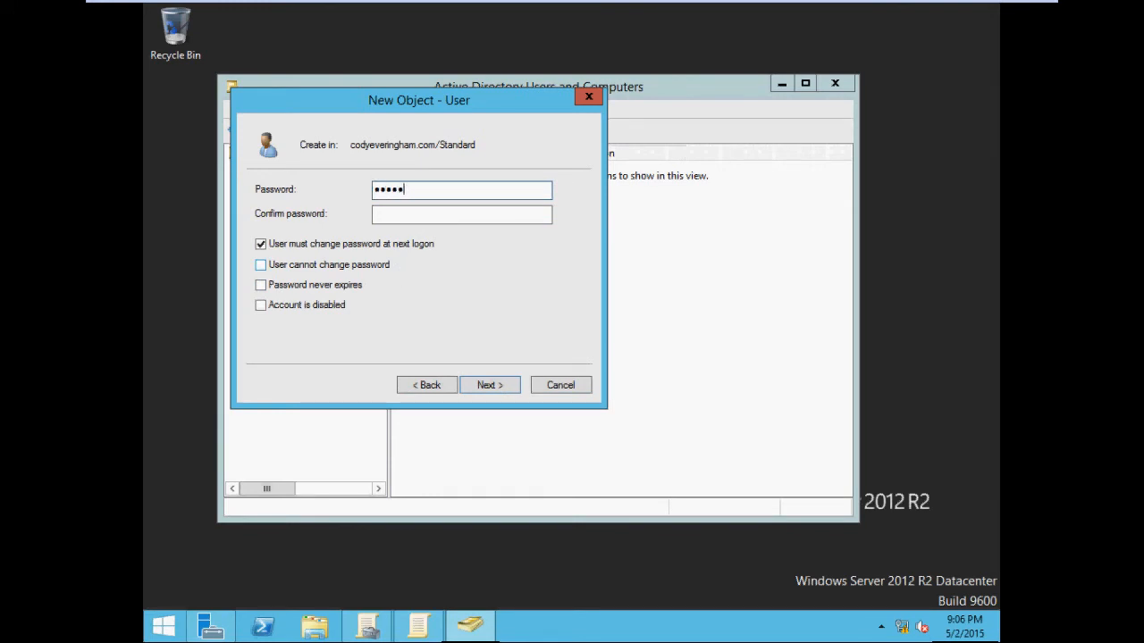
Step: Enter and confirm the user's password, choose Password never expires instead of change at next logon, and finish creating the account
{"action": "key", "text": "Tab"}
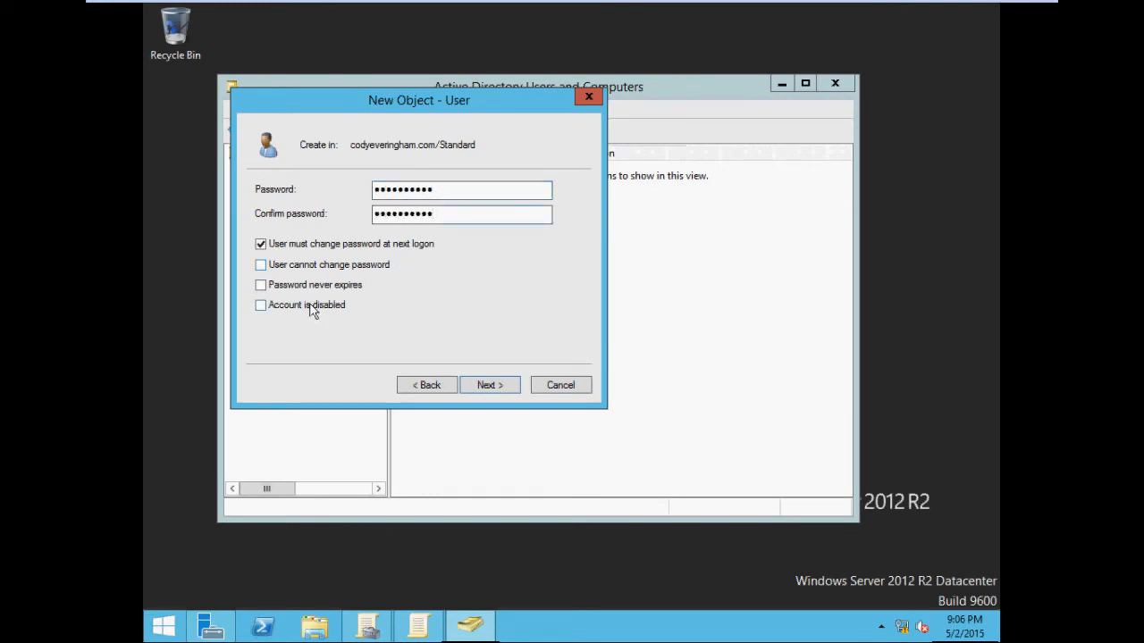
{"action": "left_click", "coordinate": [336, 286]}
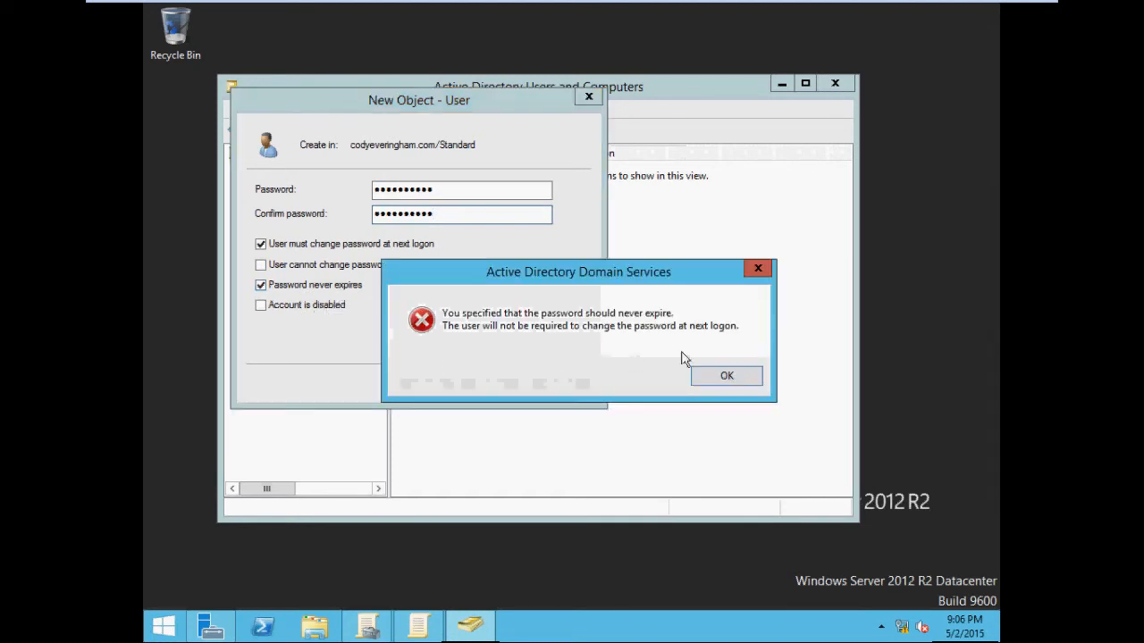
{"action": "left_click", "coordinate": [721, 378]}
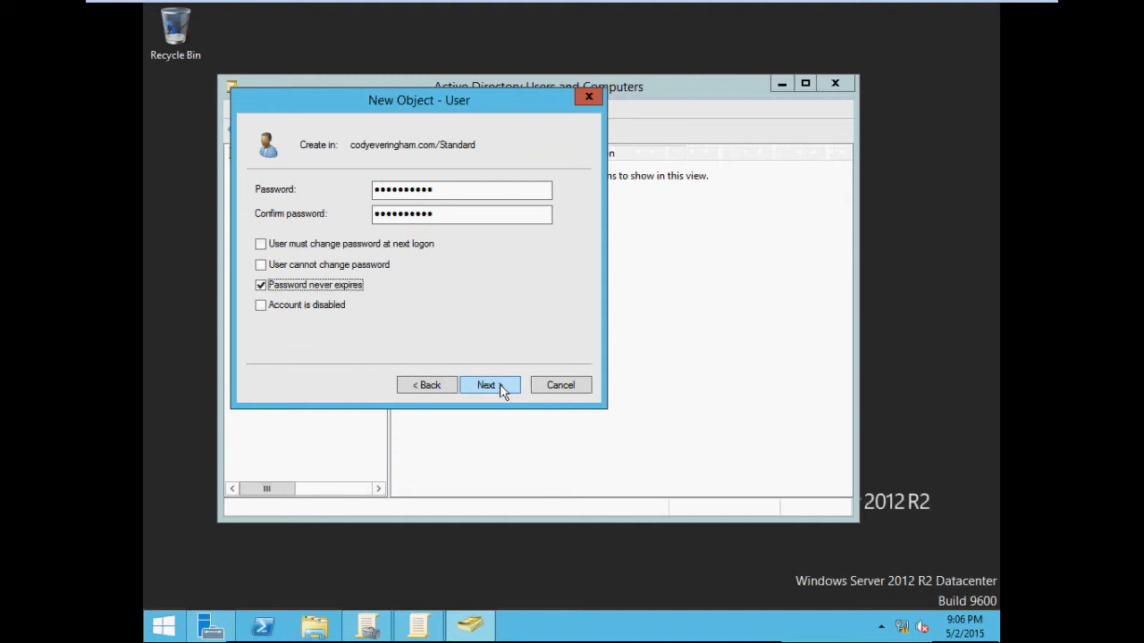
{"action": "left_click", "coordinate": [500, 388]}
{"action": "left_click", "coordinate": [490, 386]}
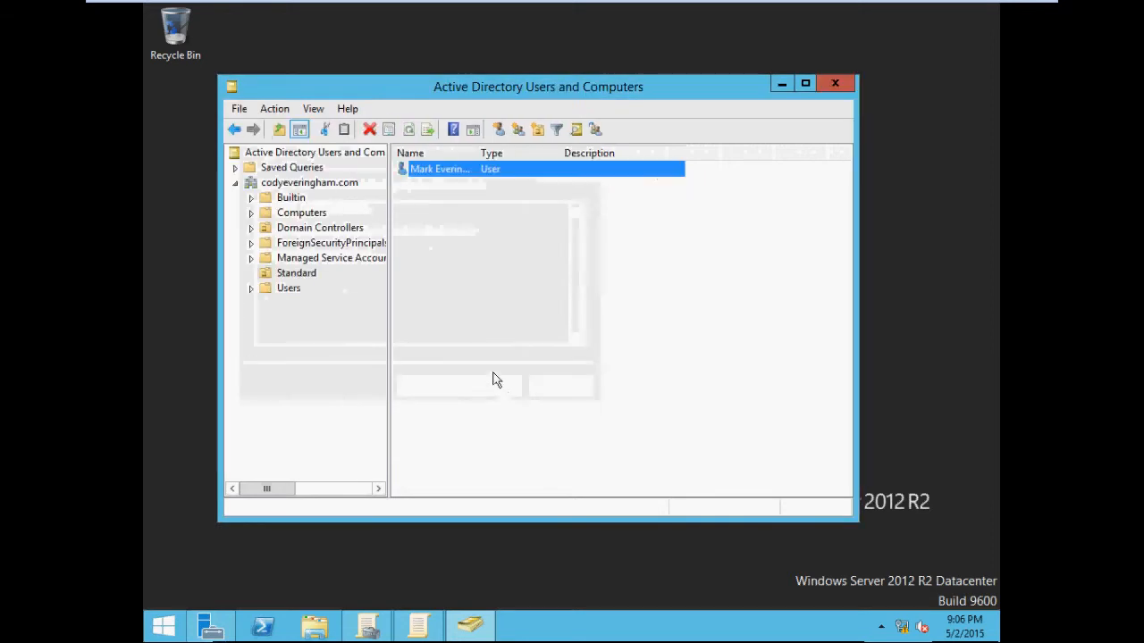
{"action": "left_click", "coordinate": [297, 276]}
{"action": "left_click", "coordinate": [447, 170]}
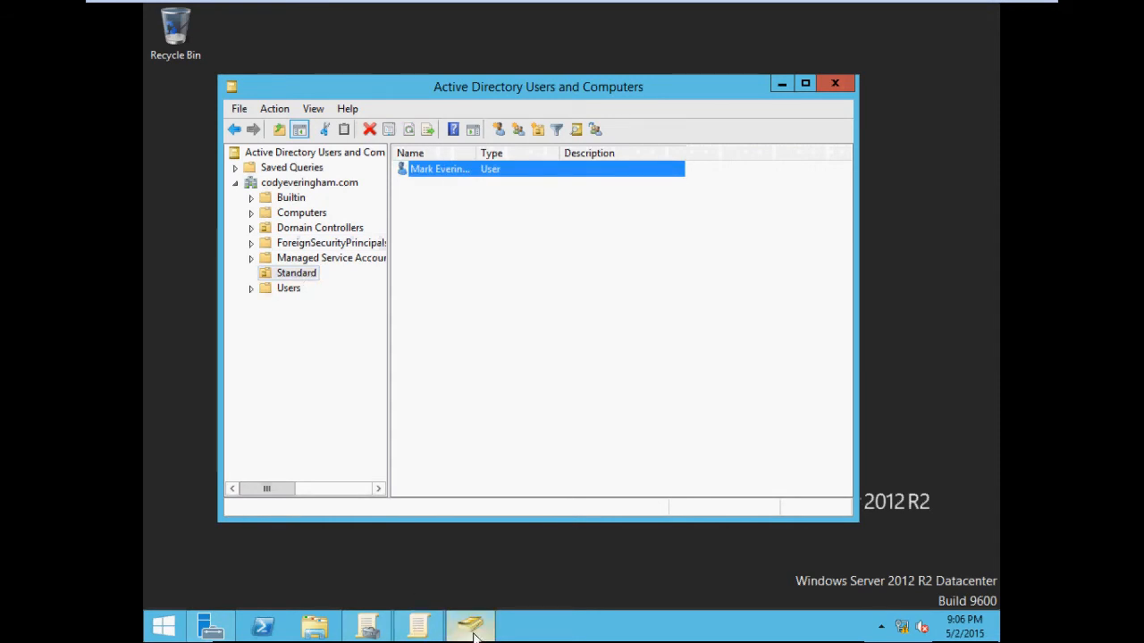
{"action": "left_click", "coordinate": [368, 629]}
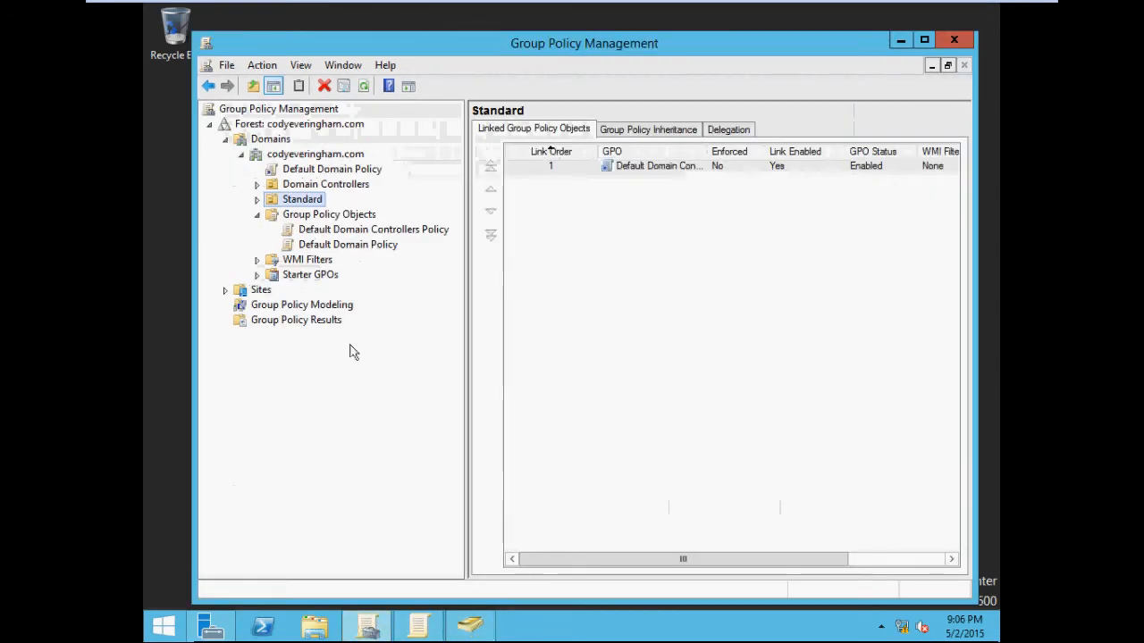
{"action": "left_click_drag", "start_coordinate": [539, 49], "coordinate": [521, 50]}
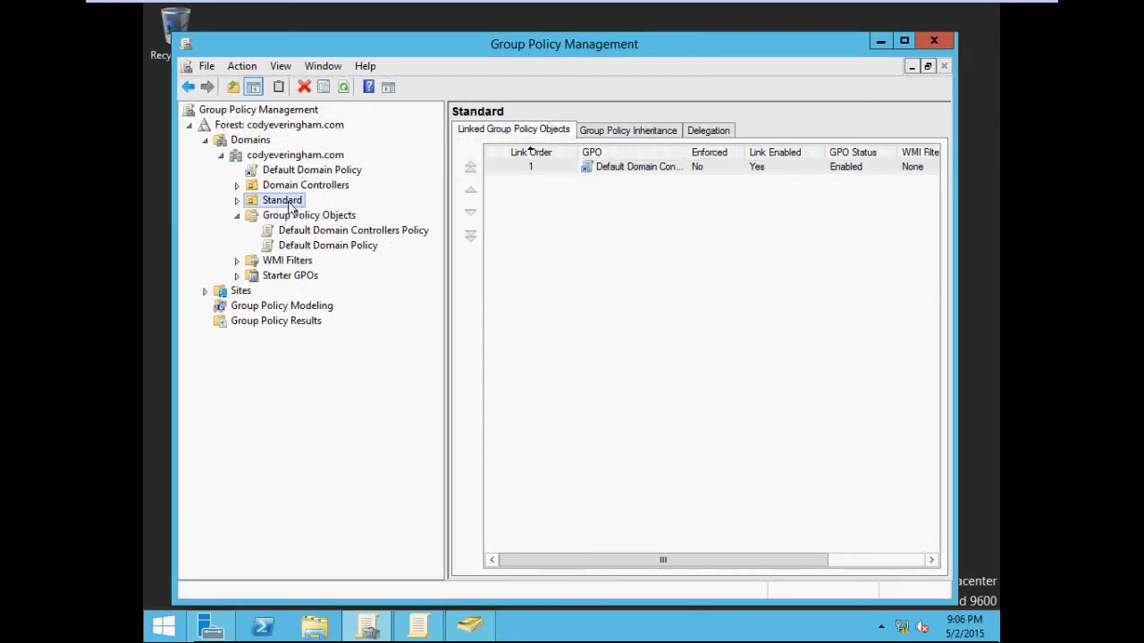
{"action": "left_click", "coordinate": [879, 40]}
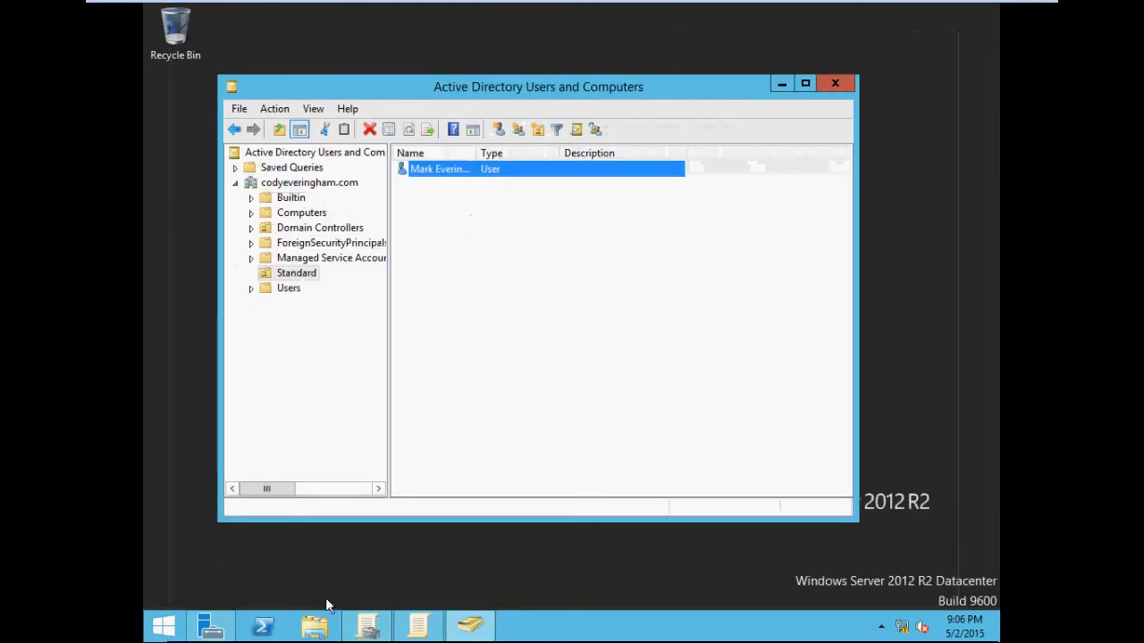
{"action": "left_click", "coordinate": [425, 631]}
{"action": "left_click_drag", "start_coordinate": [477, 116], "coordinate": [543, 92]}
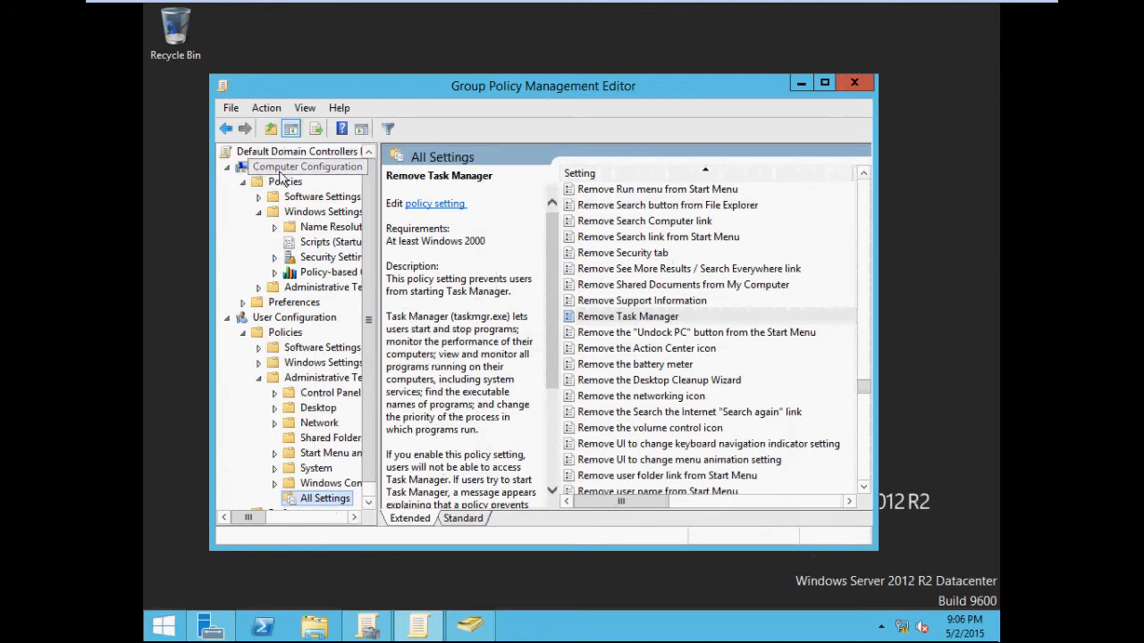
Step: Open the properties of the Allow log on locally right under Local Policies' User Rights Assignment in the domain controllers policy
{"action": "left_click", "coordinate": [275, 257]}
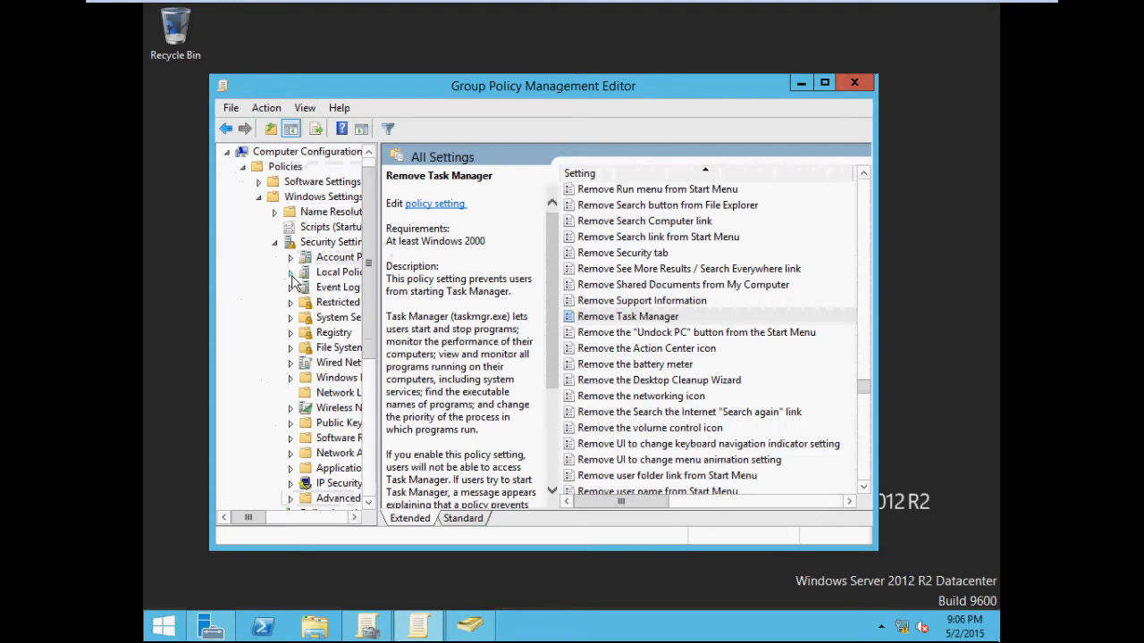
{"action": "left_click", "coordinate": [290, 273]}
{"action": "left_click_drag", "start_coordinate": [256, 517], "coordinate": [274, 517]}
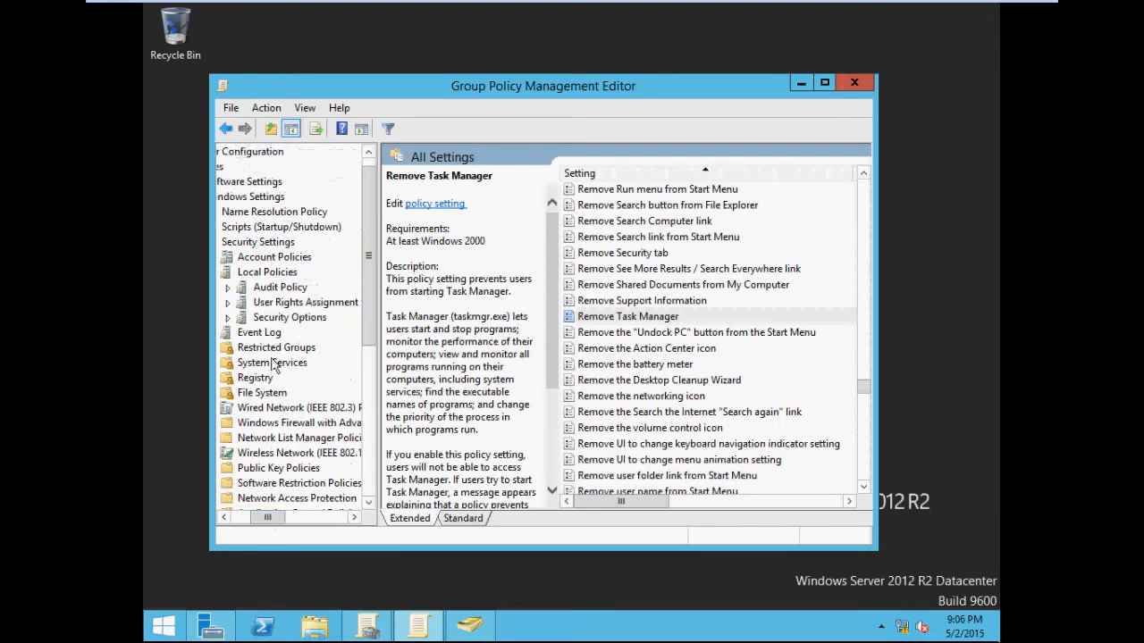
{"action": "left_click", "coordinate": [286, 304]}
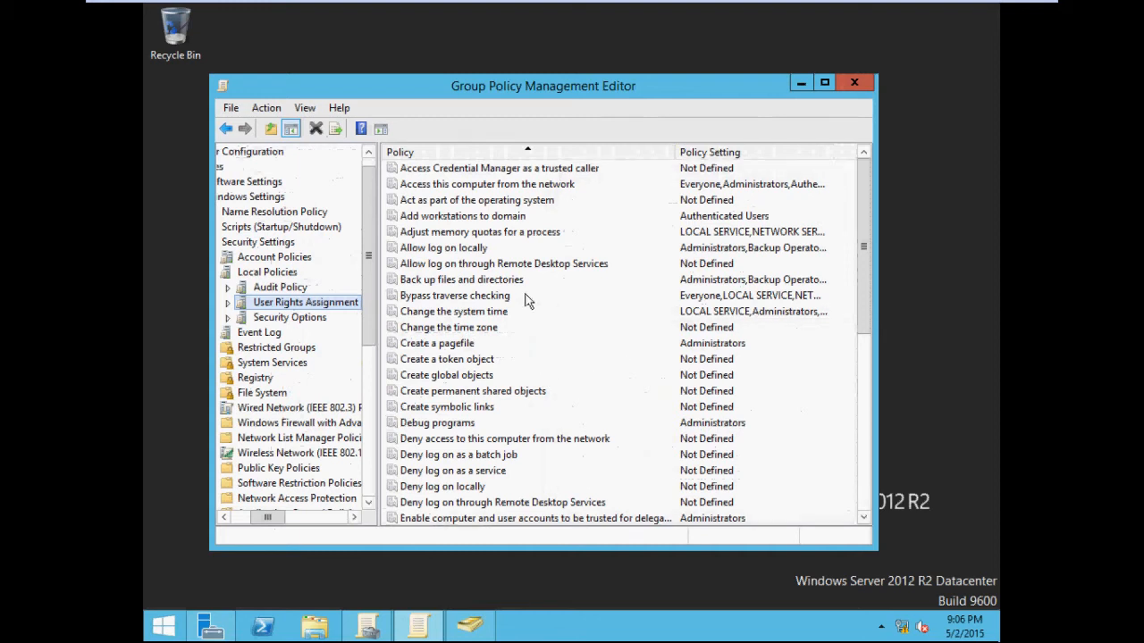
{"action": "left_click", "coordinate": [479, 250]}
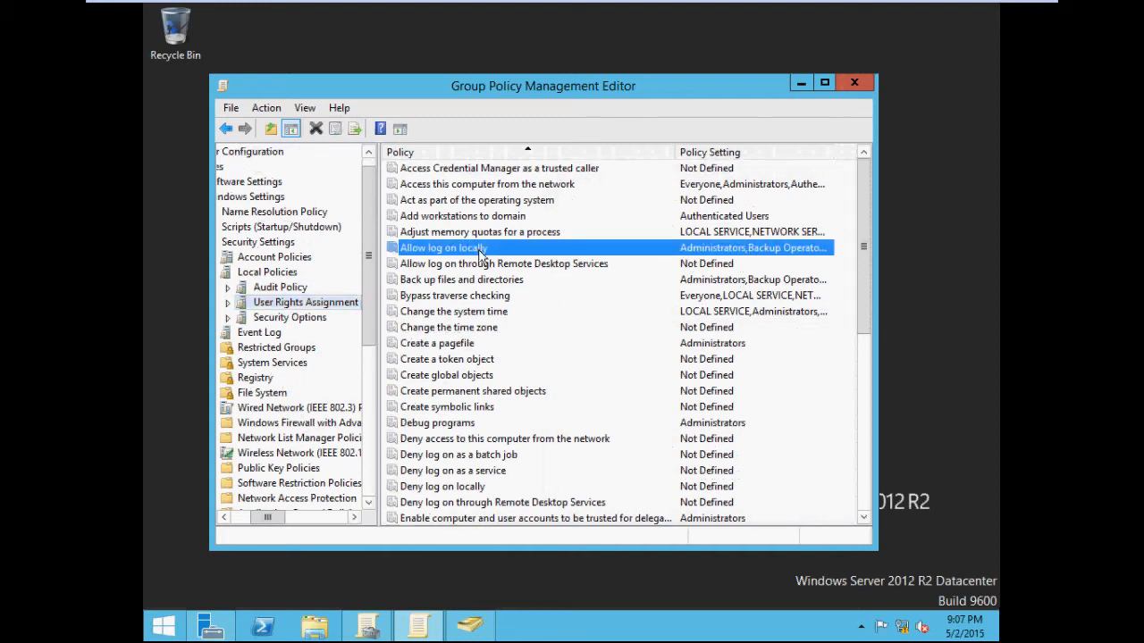
{"action": "right_click", "coordinate": [481, 253]}
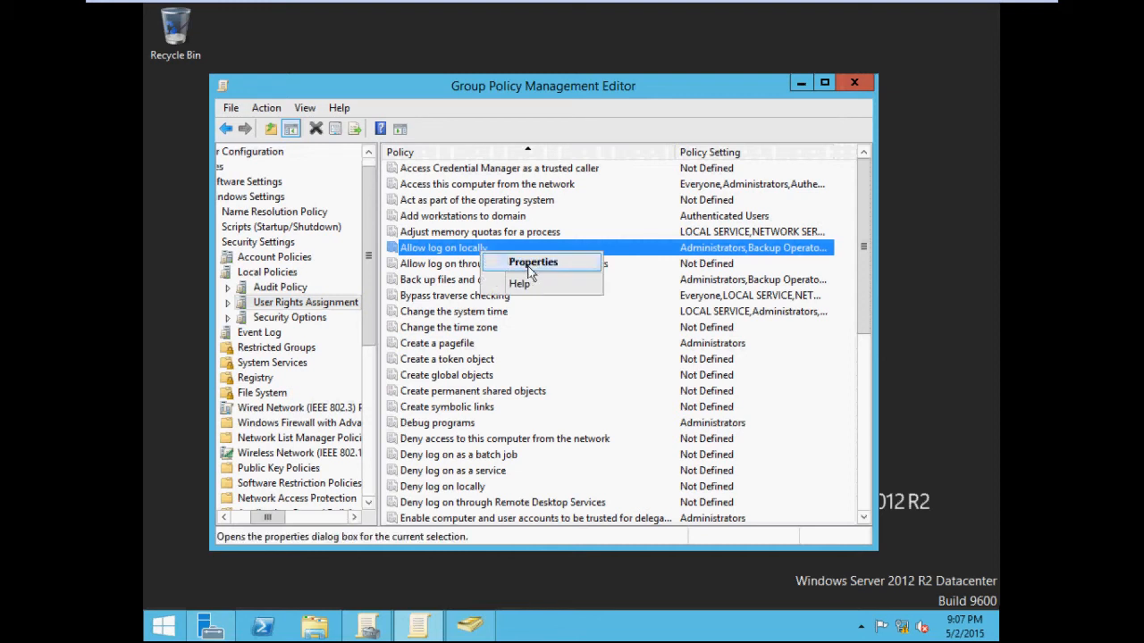
{"action": "left_click", "coordinate": [506, 261]}
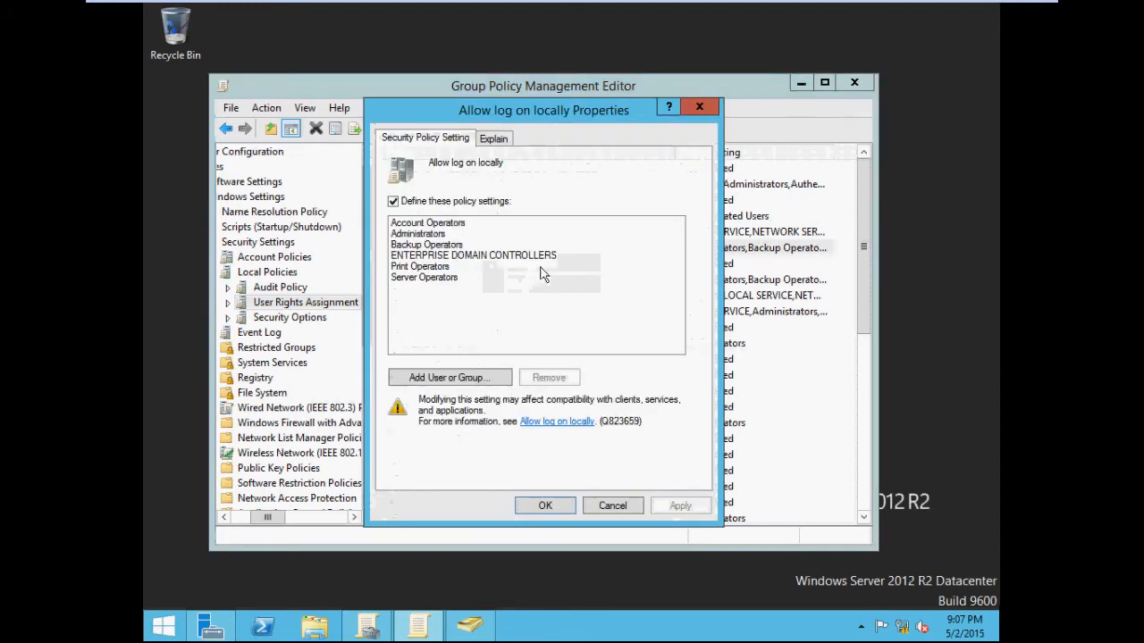
Step: Add the new domain user to the Allow log on locally policy and apply the change
{"action": "left_click", "coordinate": [465, 384]}
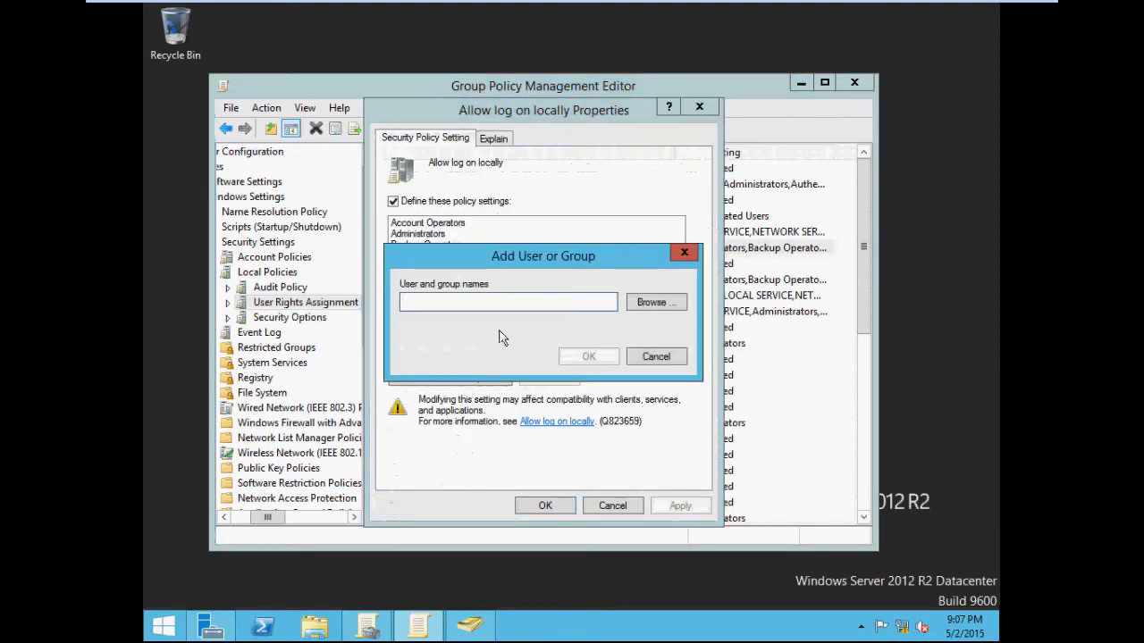
{"action": "left_click", "coordinate": [638, 304]}
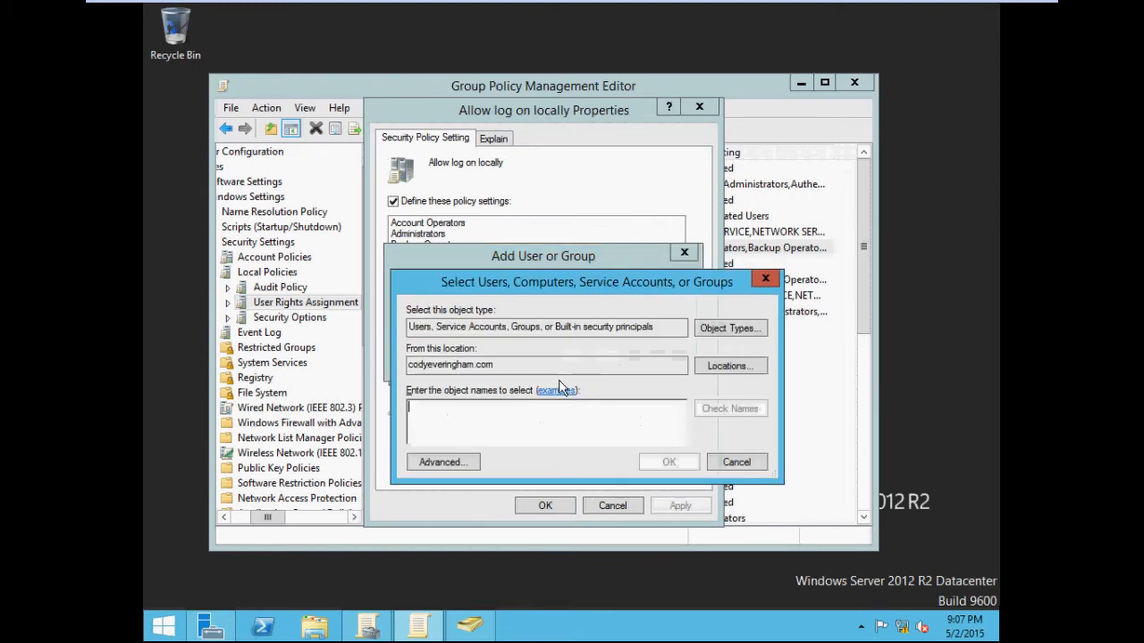
{"action": "type", "text": "mar"}
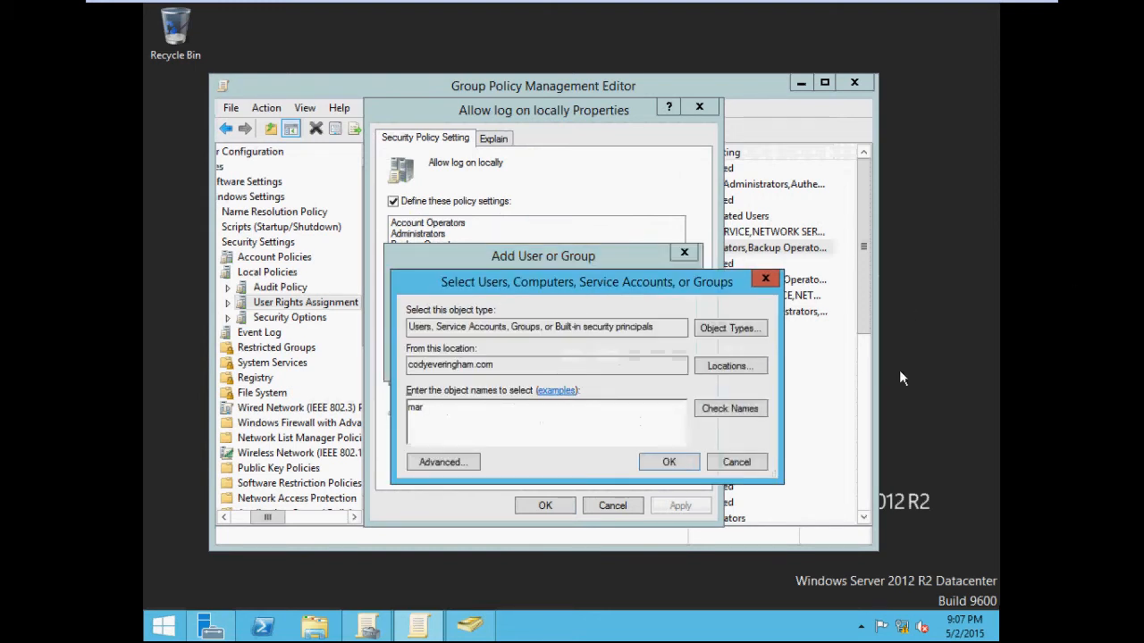
{"action": "left_click", "coordinate": [738, 414]}
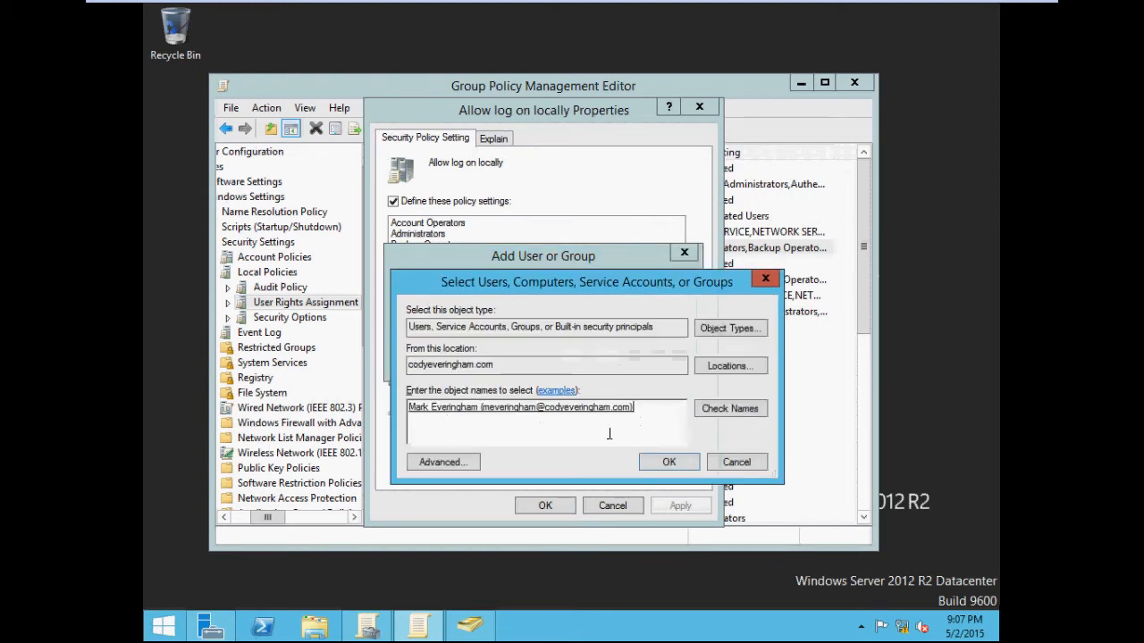
{"action": "left_click", "coordinate": [667, 462]}
{"action": "left_click", "coordinate": [595, 358]}
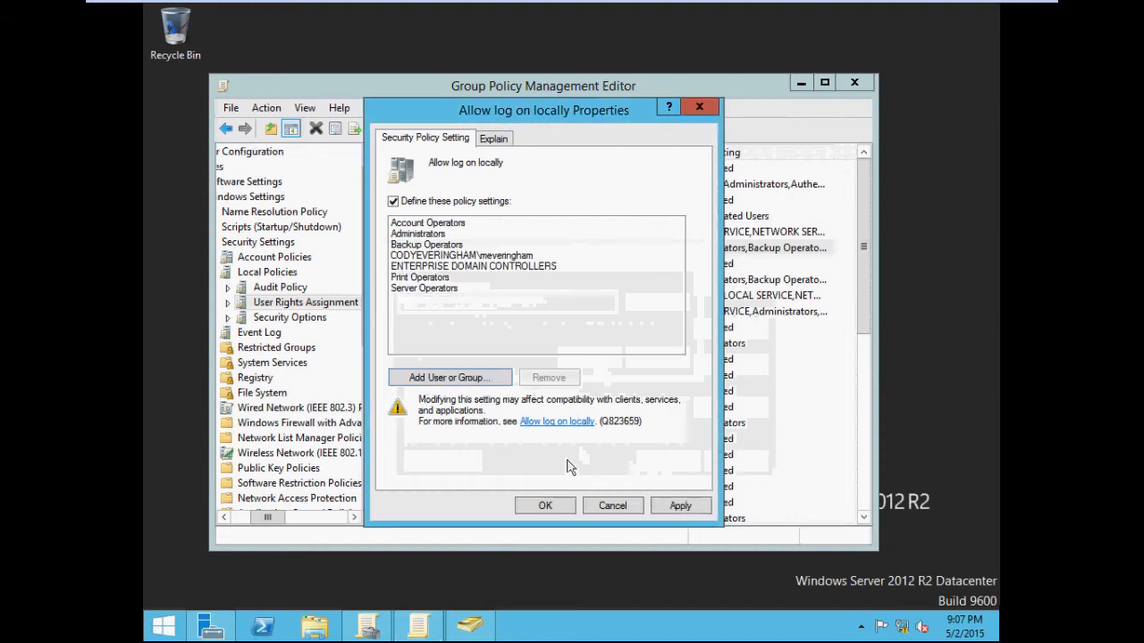
{"action": "left_click", "coordinate": [678, 509]}
{"action": "left_click", "coordinate": [546, 506]}
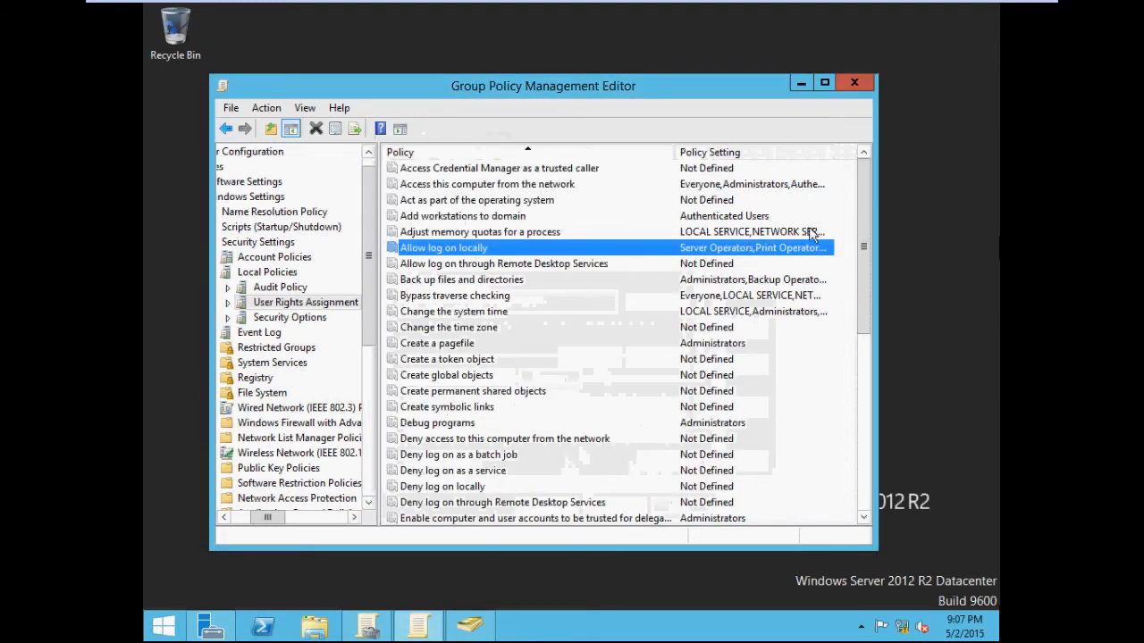
Step: Close the Group Policy Management Editor, Active Directory Users and Computers, and Group Policy Management windows
{"action": "left_click", "coordinate": [855, 81]}
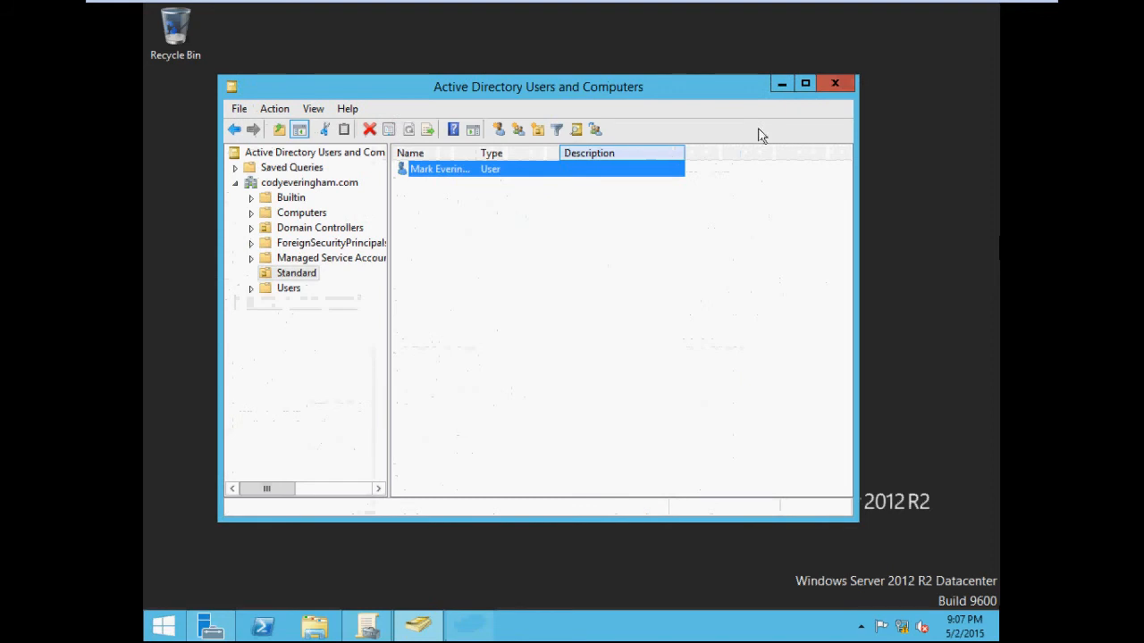
{"action": "left_click", "coordinate": [838, 93]}
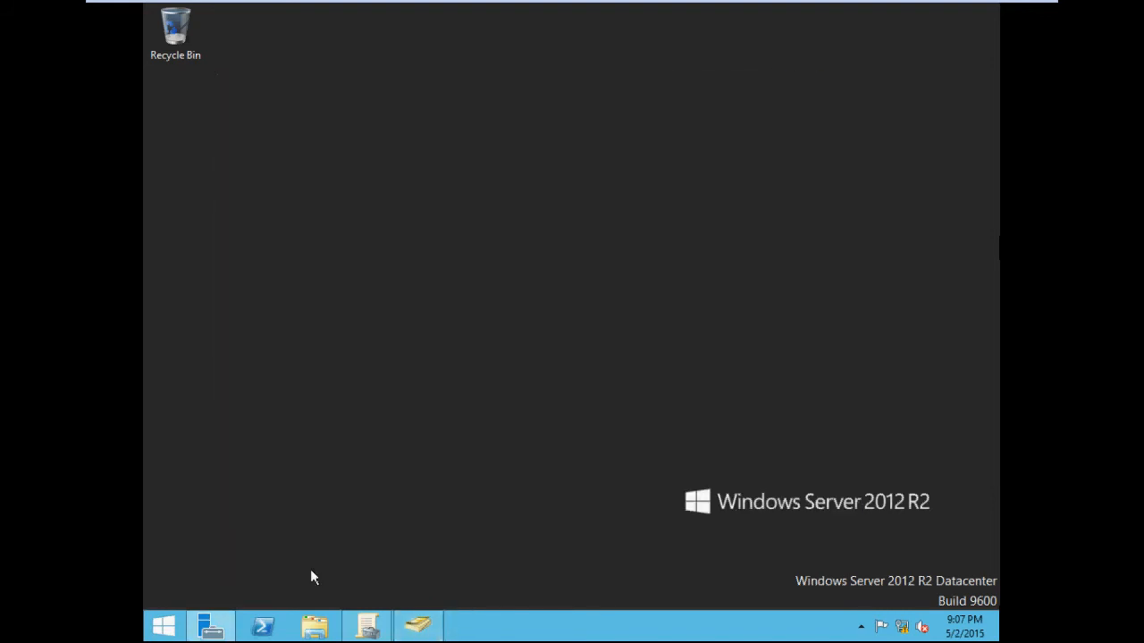
{"action": "left_click", "coordinate": [367, 626]}
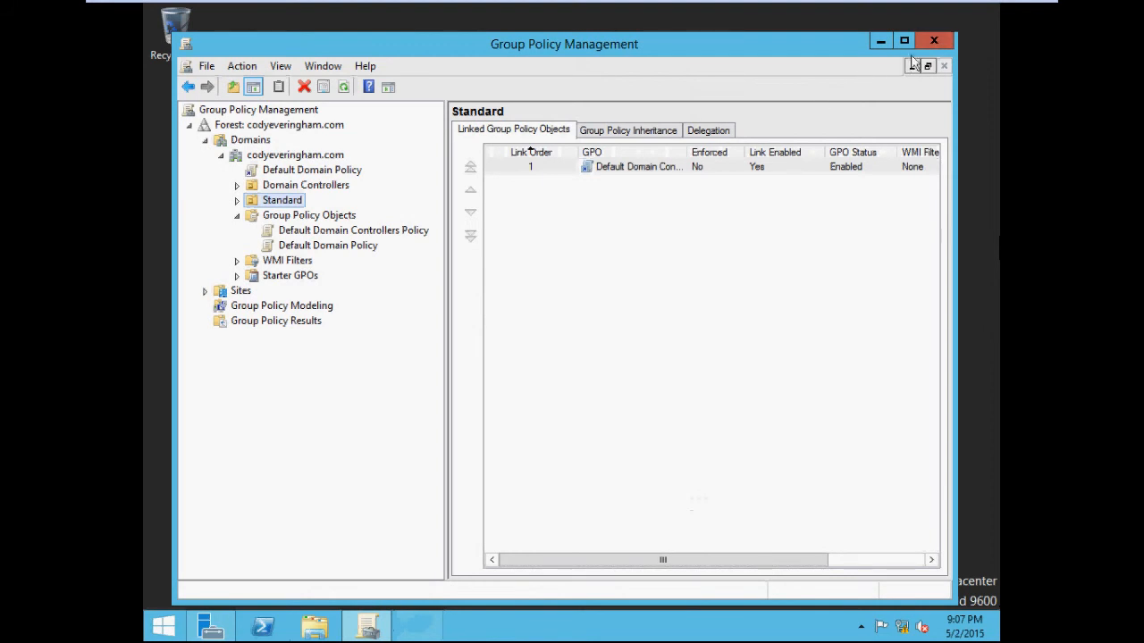
{"action": "left_click", "coordinate": [934, 42]}
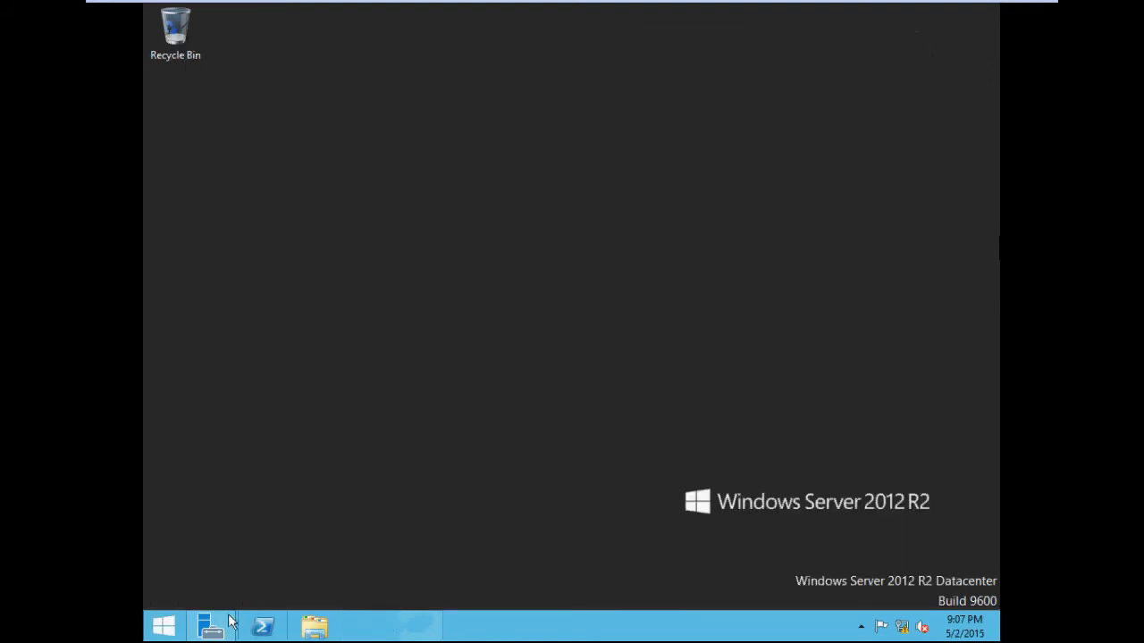
Step: Run gpupdate /Force in Windows PowerShell to refresh group policy
{"action": "left_click", "coordinate": [258, 621]}
{"action": "left_click", "coordinate": [348, 286]}
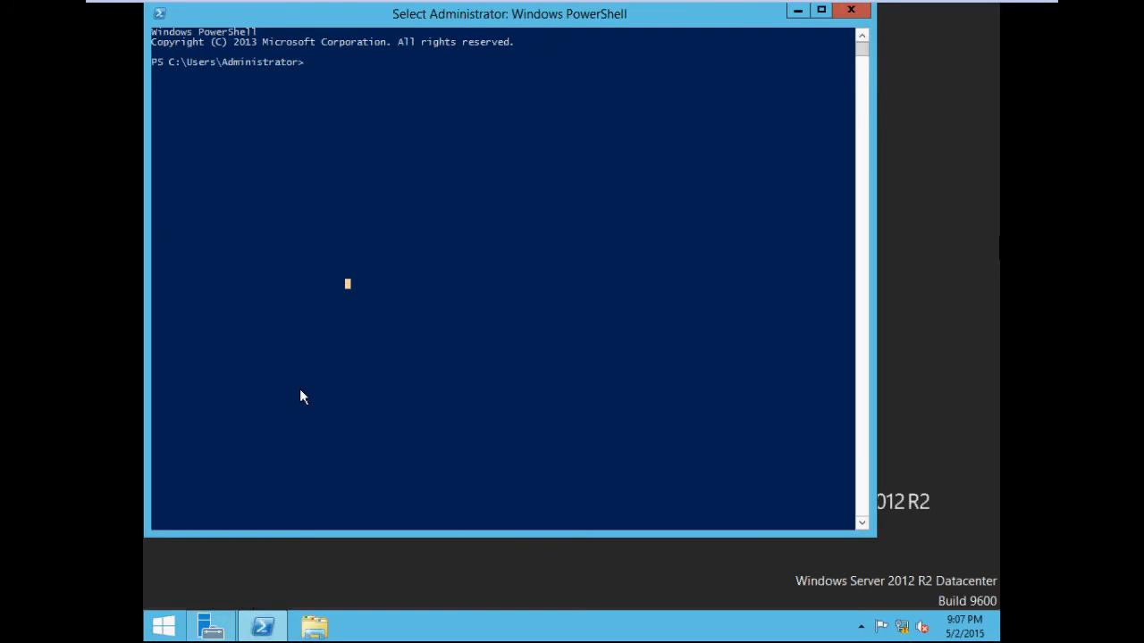
{"action": "type", "text": "gpupdate /Force"}
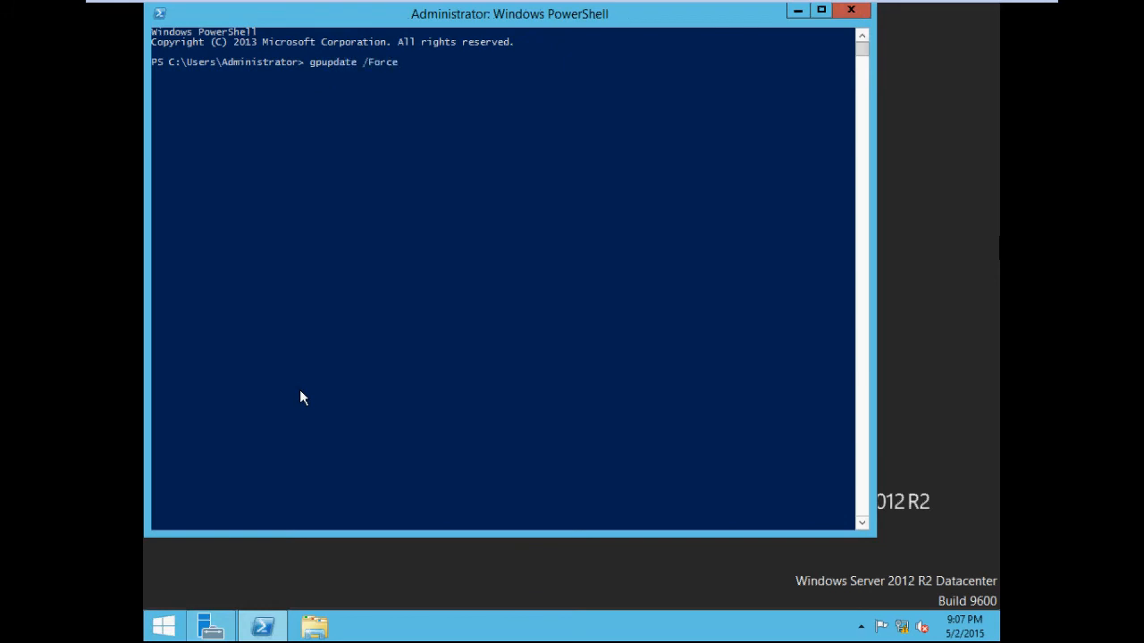
{"action": "key", "text": "Return"}
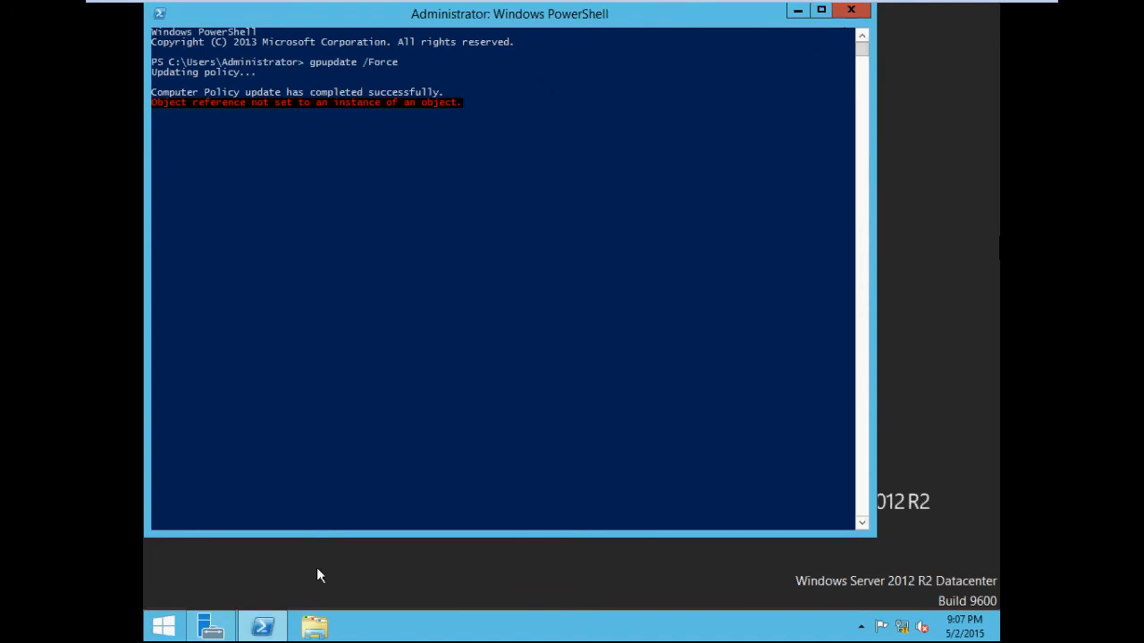
Step: Sign out of the administrator account
{"action": "left_click", "coordinate": [163, 628]}
{"action": "left_click", "coordinate": [871, 69]}
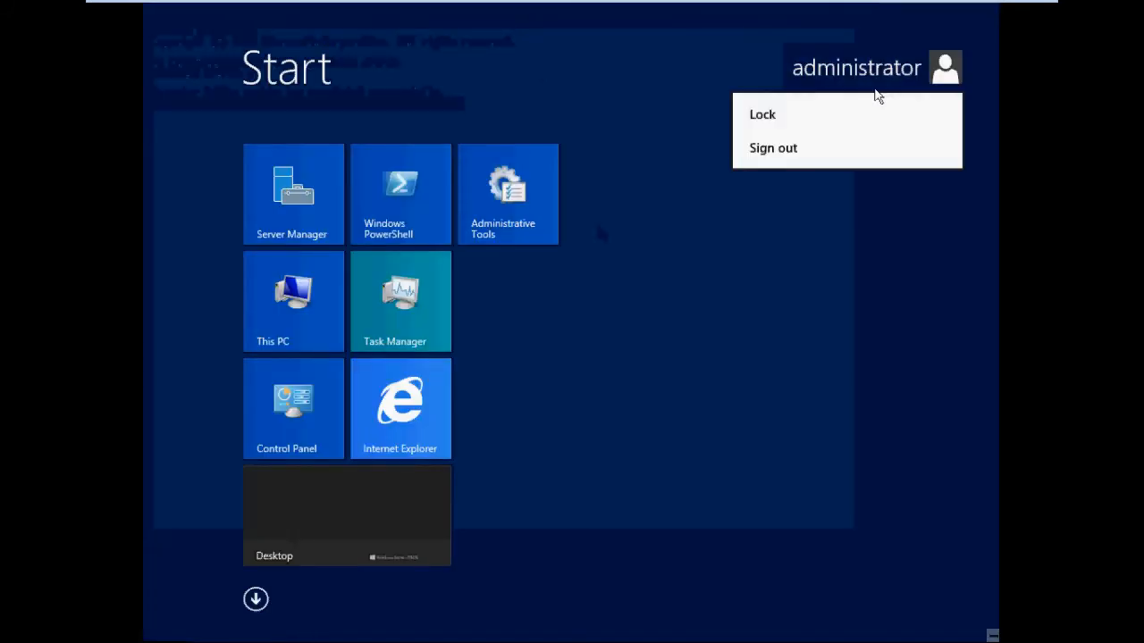
{"action": "left_click", "coordinate": [828, 158]}
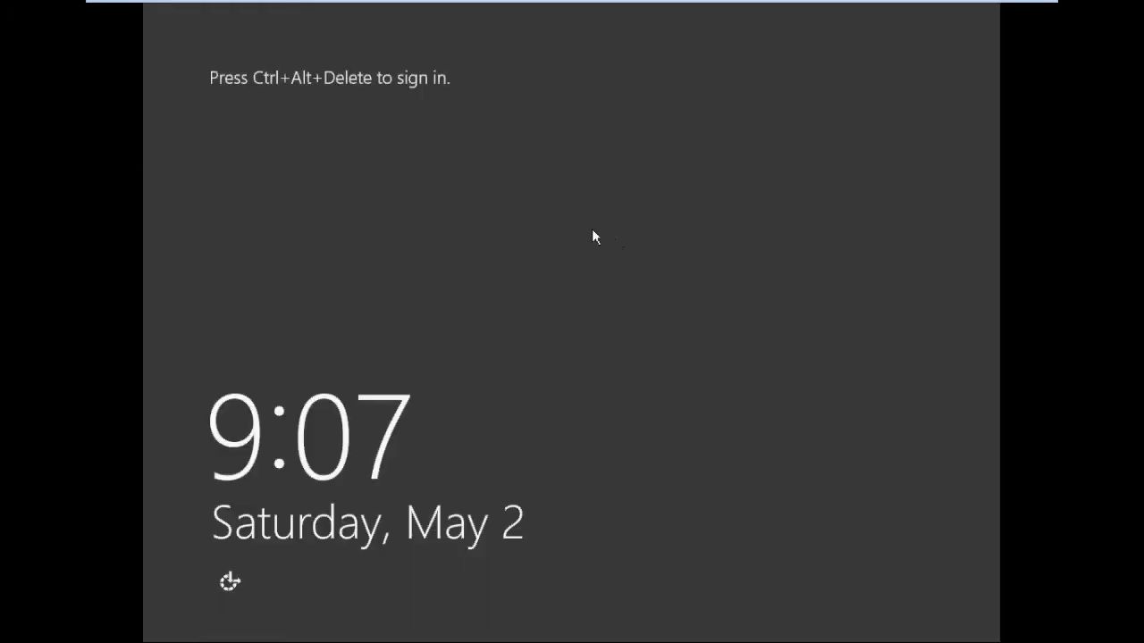
Step: Sign in as Other user with the new domain user's logon name and password
{"action": "key", "text": "ctrl+alt+Delete"}
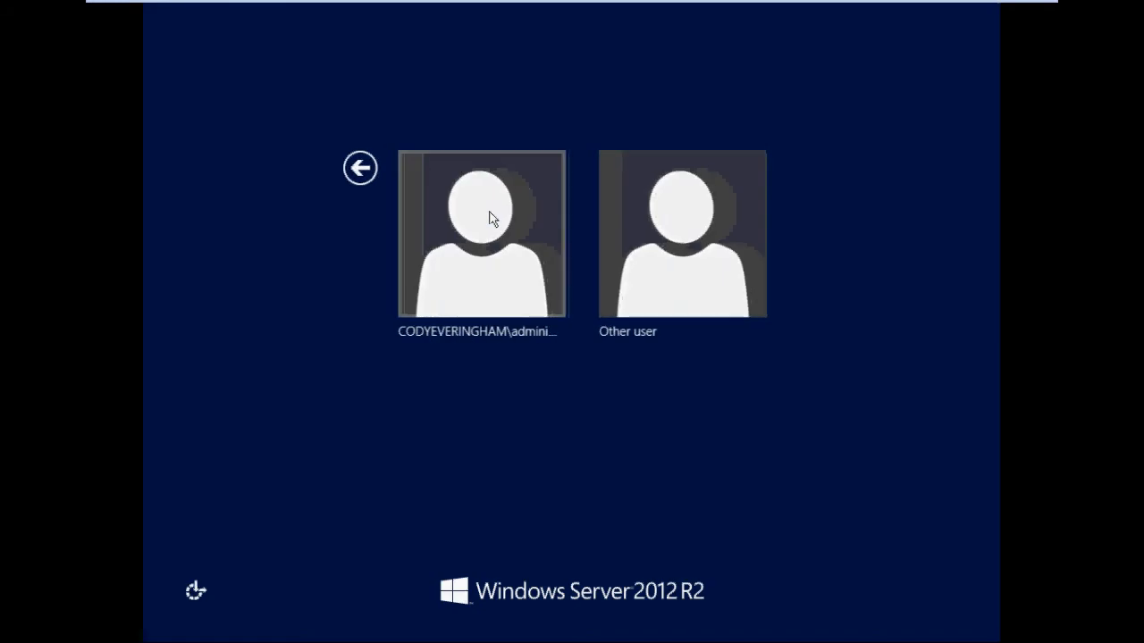
{"action": "left_click", "coordinate": [633, 255]}
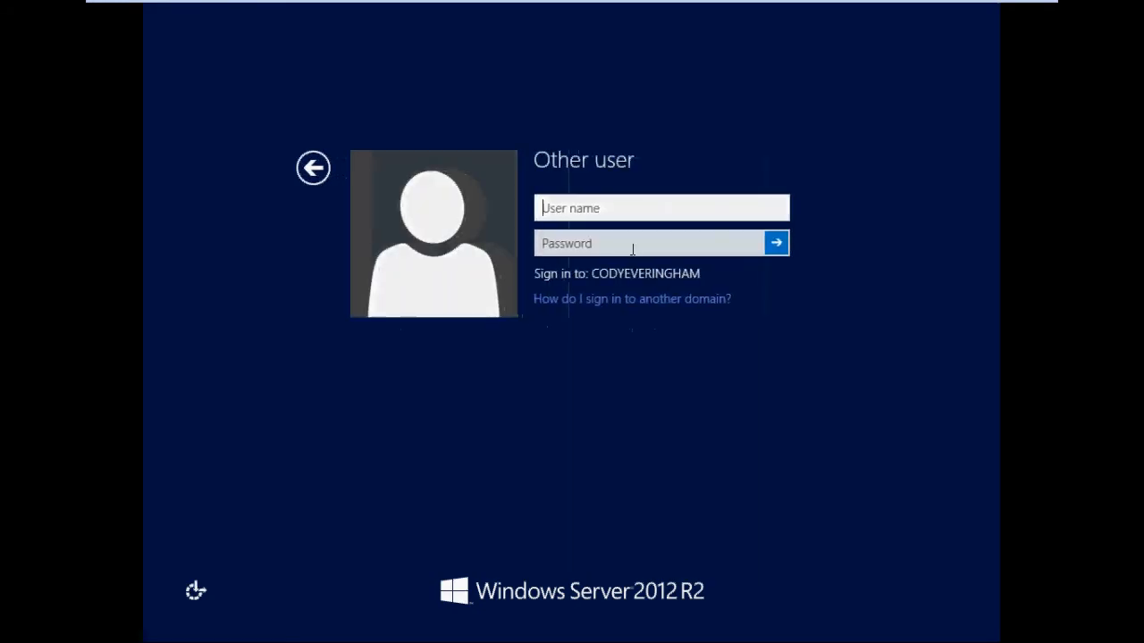
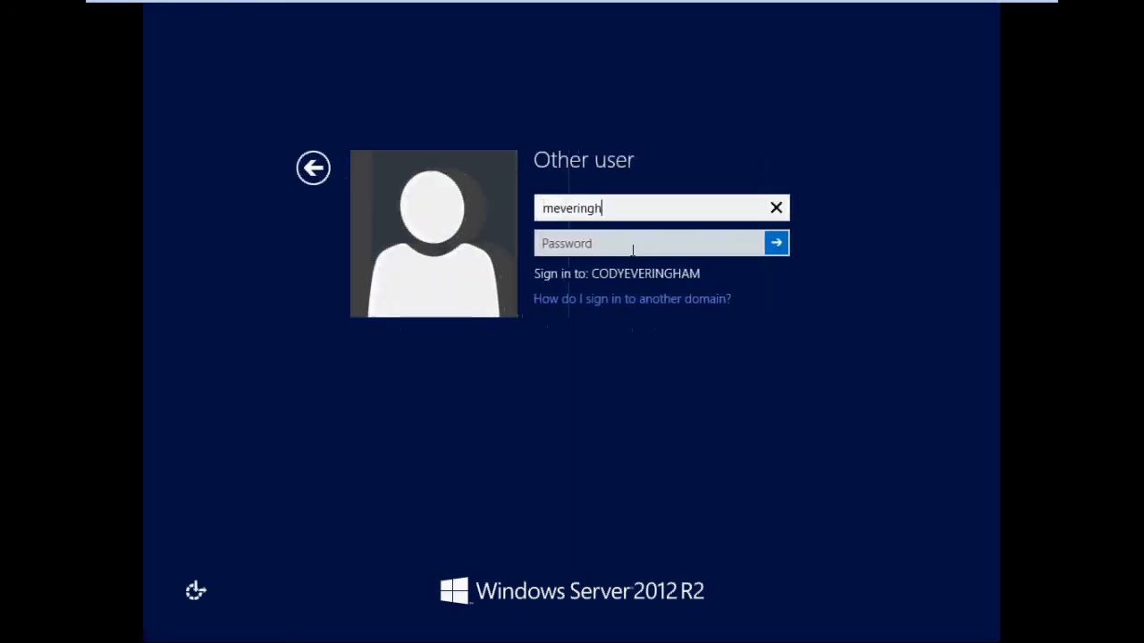
{"action": "key", "text": "Tab"}
{"action": "type", "text": "••"}
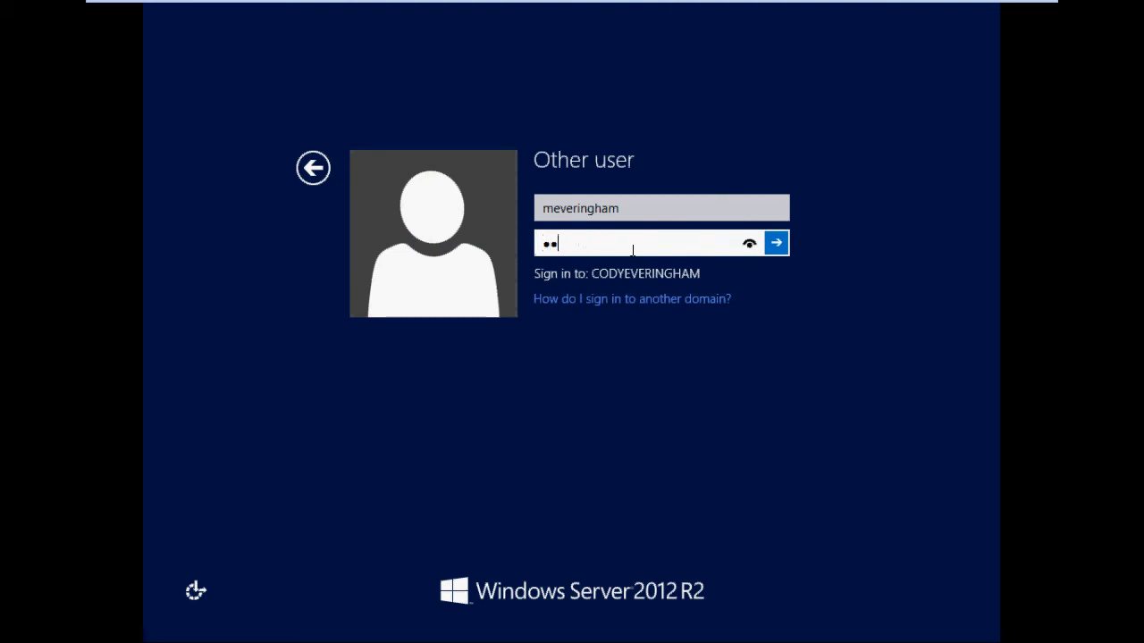
{"action": "key", "text": "Return"}
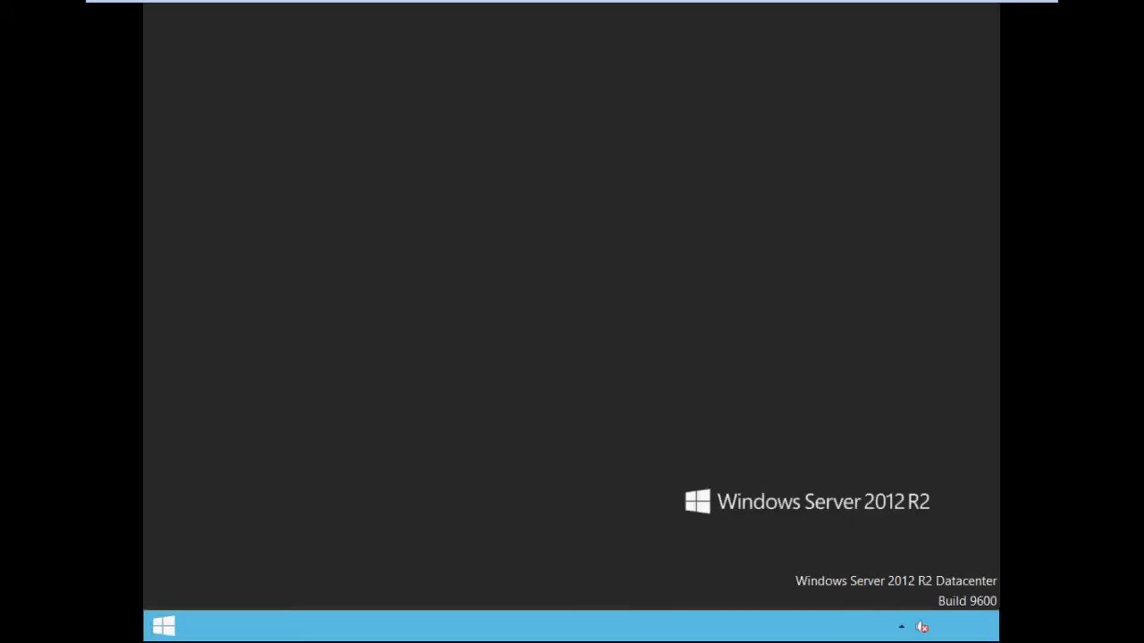
Step: Close the This PC window and dismiss the Server Manager User Account Control prompt
{"action": "left_click_drag", "start_coordinate": [351, 223], "coordinate": [652, 479]}
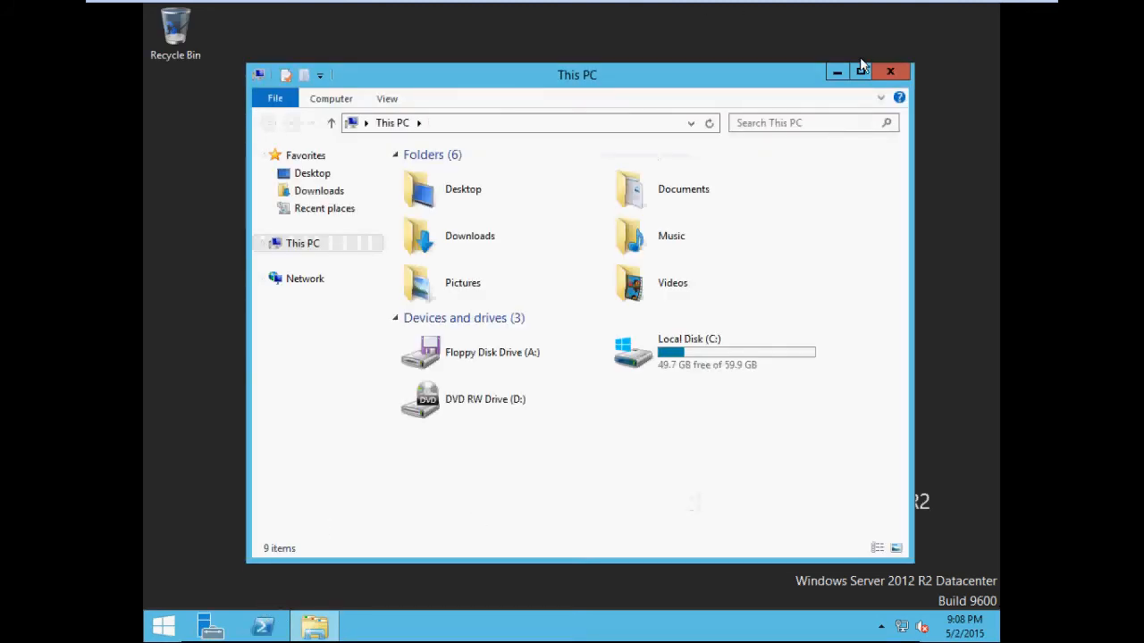
{"action": "left_click", "coordinate": [889, 72]}
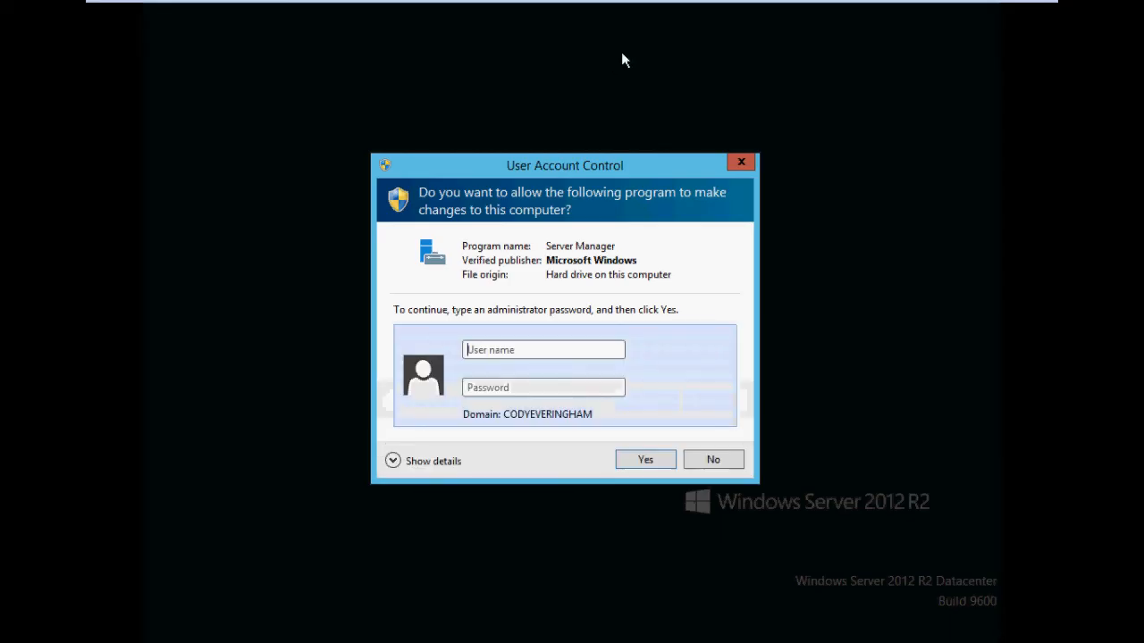
{"action": "left_click", "coordinate": [741, 160]}
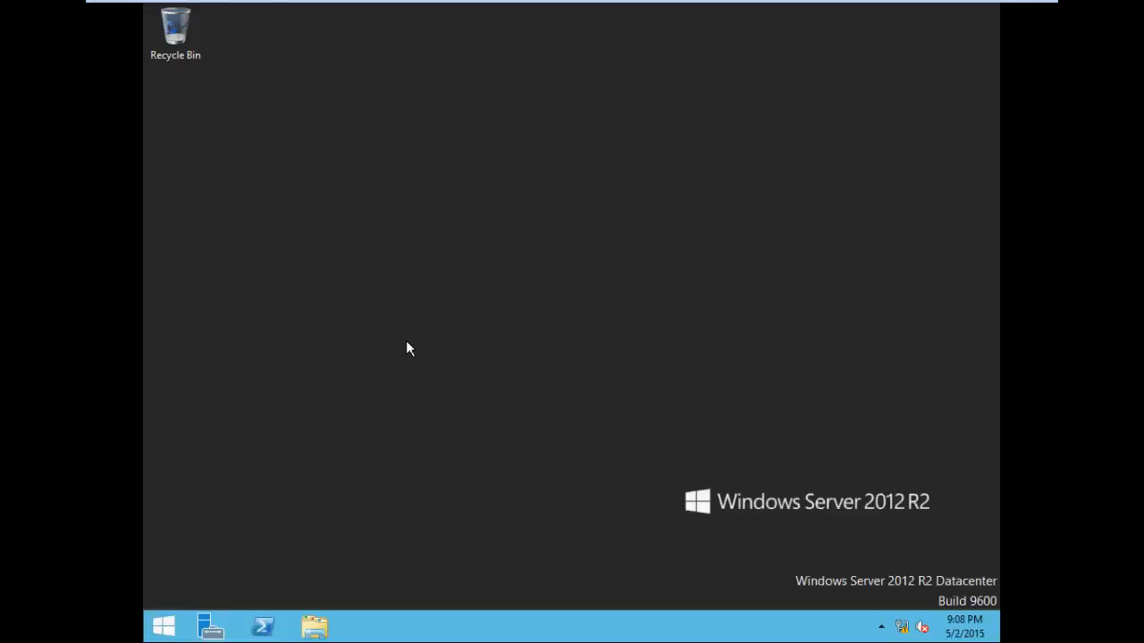
Step: Check whether Task Manager can be opened from the Start screen and the taskbar menu
{"action": "key", "text": "super"}
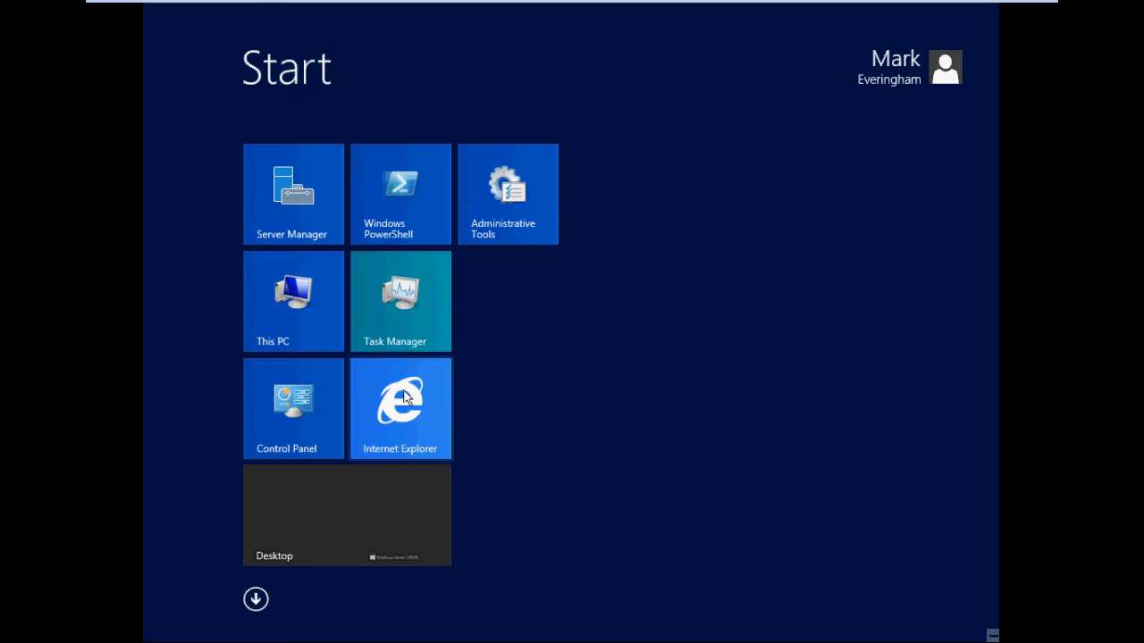
{"action": "left_click", "coordinate": [389, 503]}
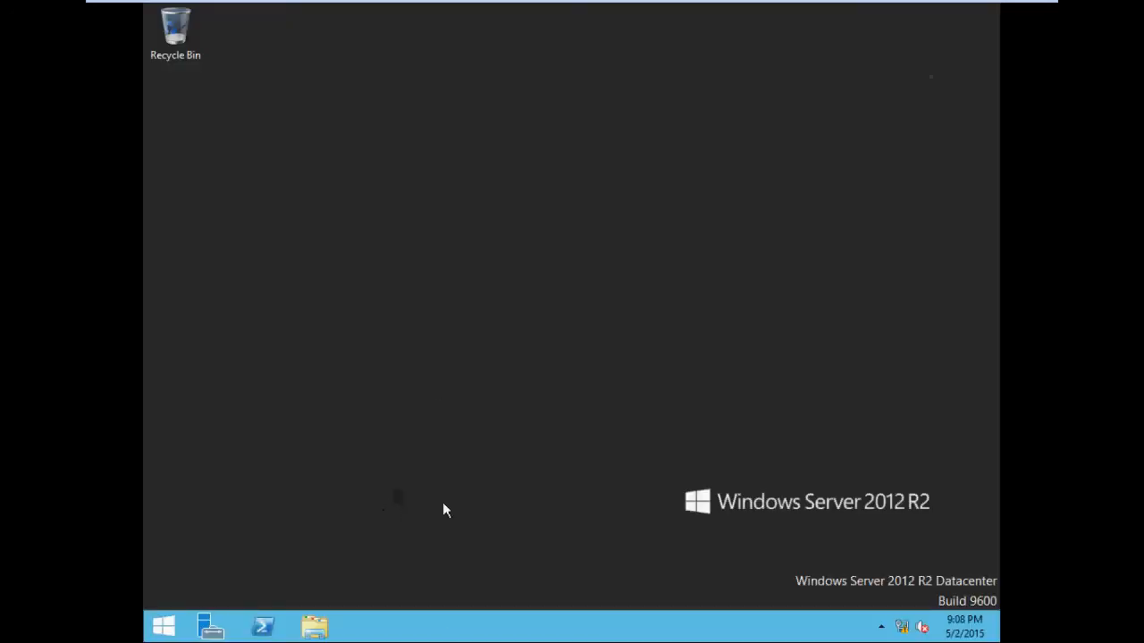
{"action": "right_click", "coordinate": [444, 632]}
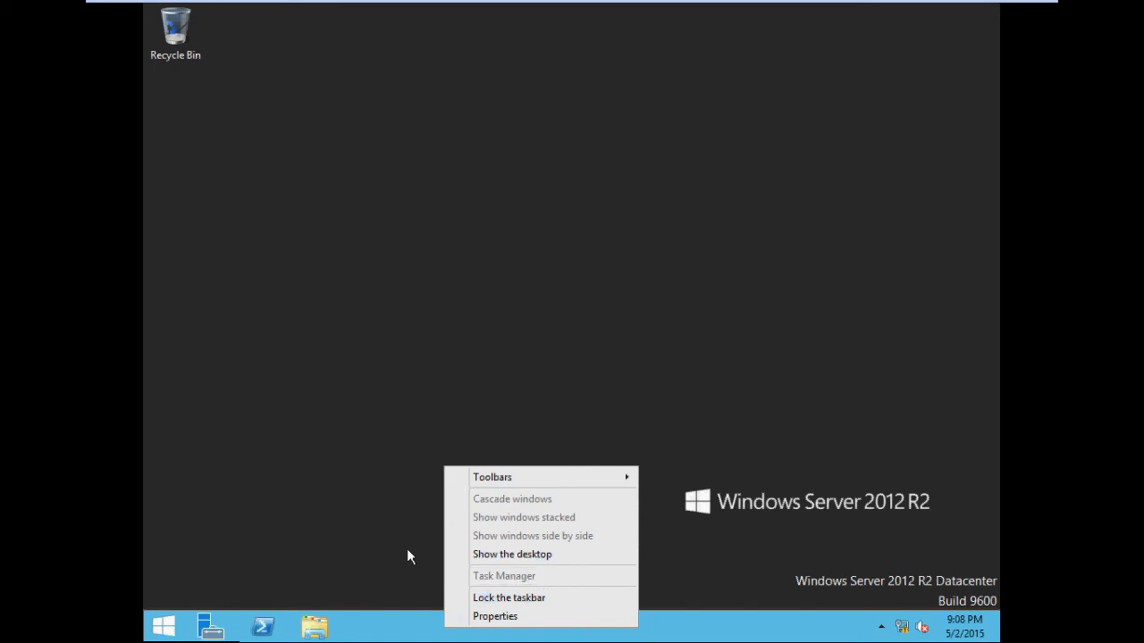
{"action": "left_click", "coordinate": [366, 479]}
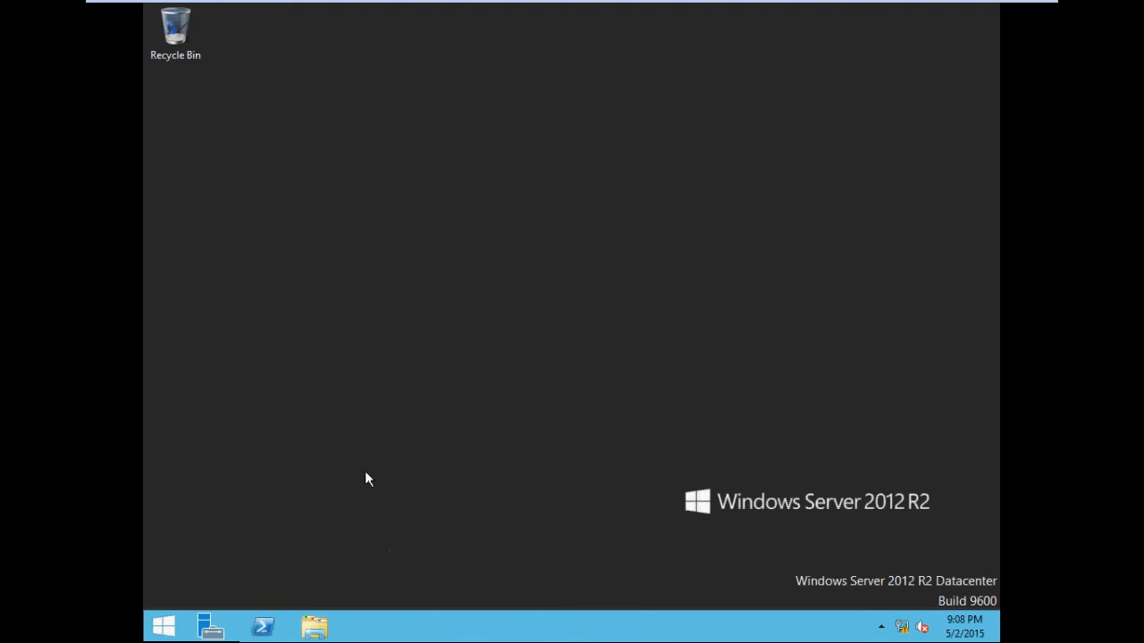